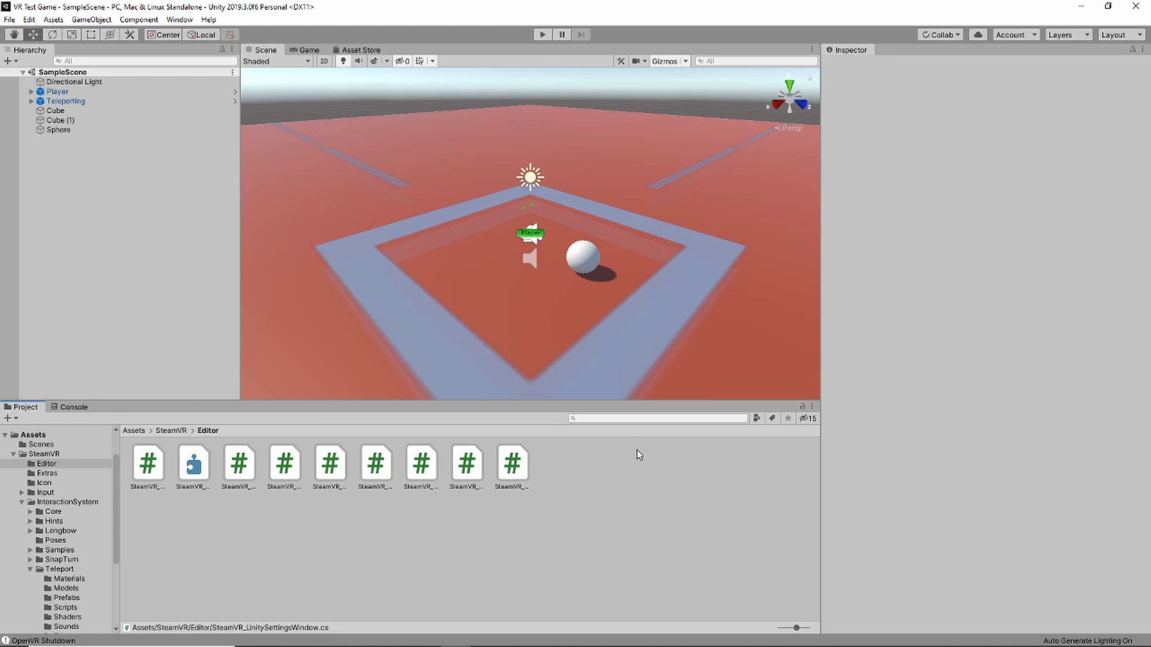
Rename the Cube object that uses the TeleportAreaVisible material as TeleportArea
left_click(61, 109)
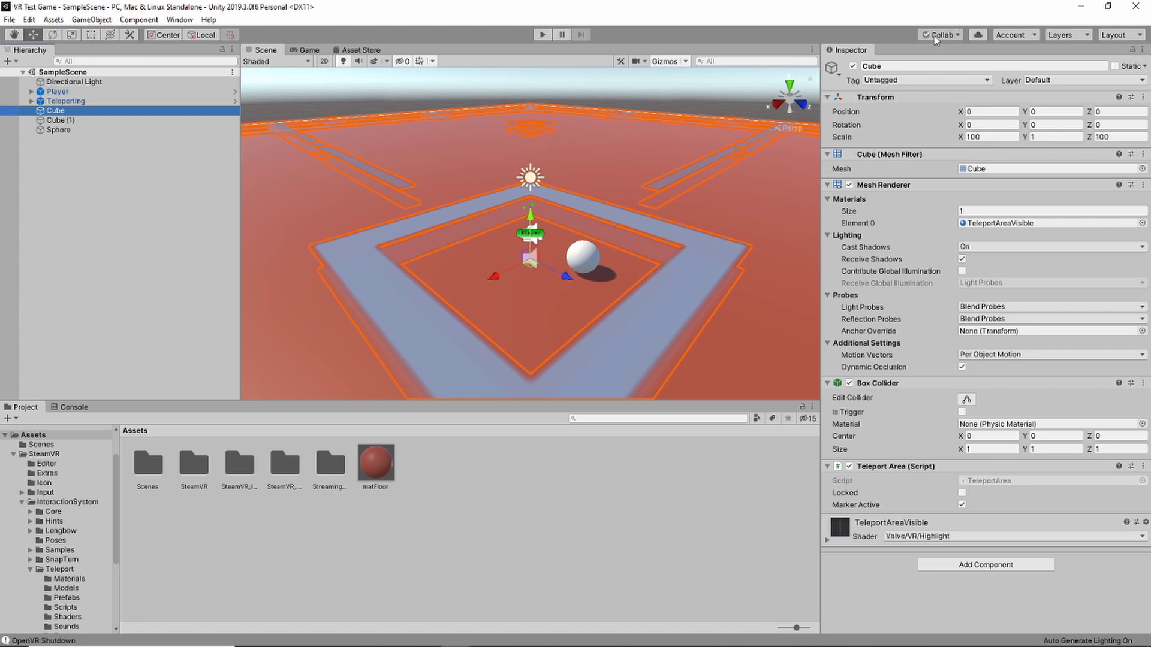
left_click(863, 65)
type("Tele")
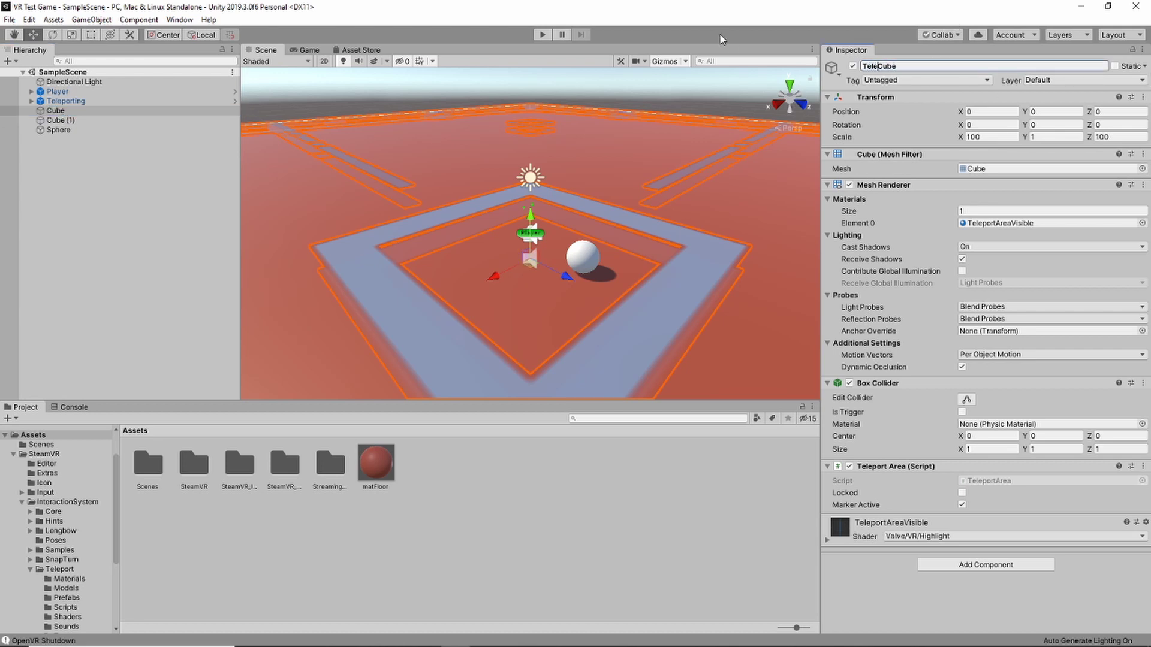
type("portArea")
key("shift+End")
key("Delete")
left_click(141, 159)
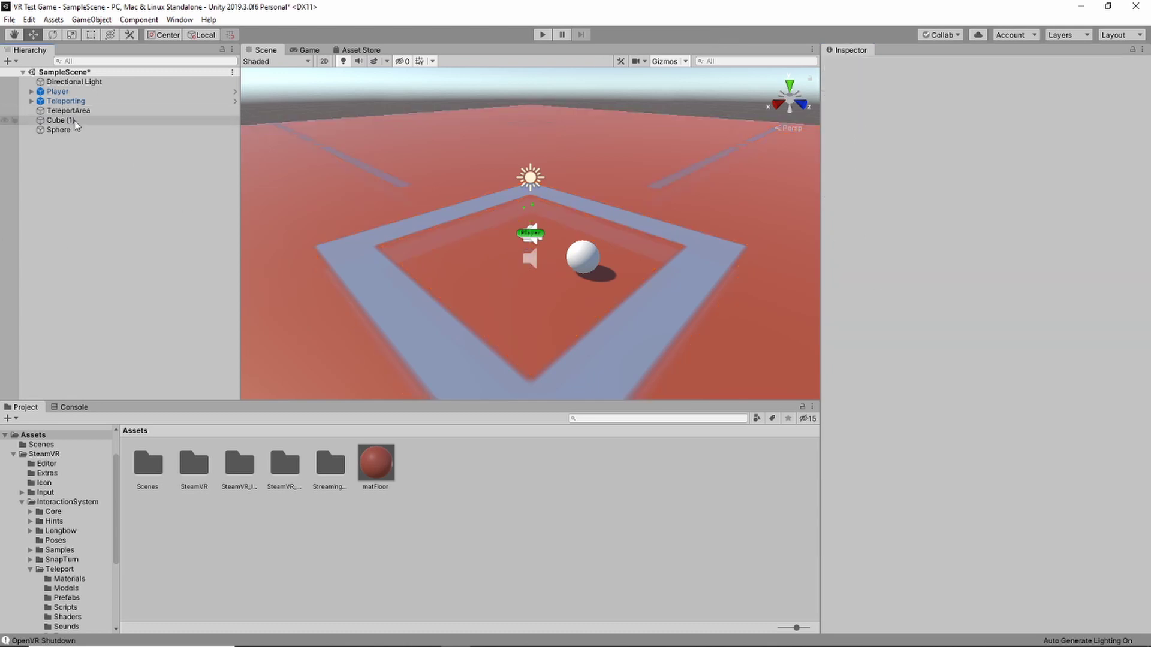
Rename the Cube (1) object as Floor
left_click(233, 122)
left_click(871, 66)
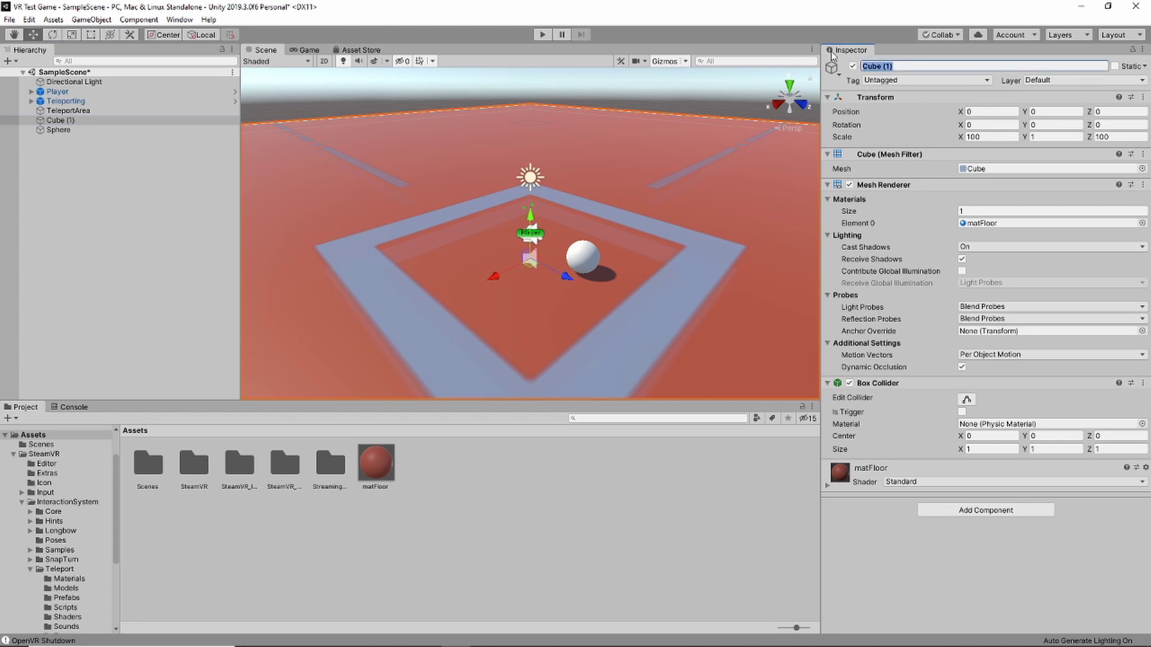
type("Floor")
Rename the Sphere object as Ball
left_click(55, 130)
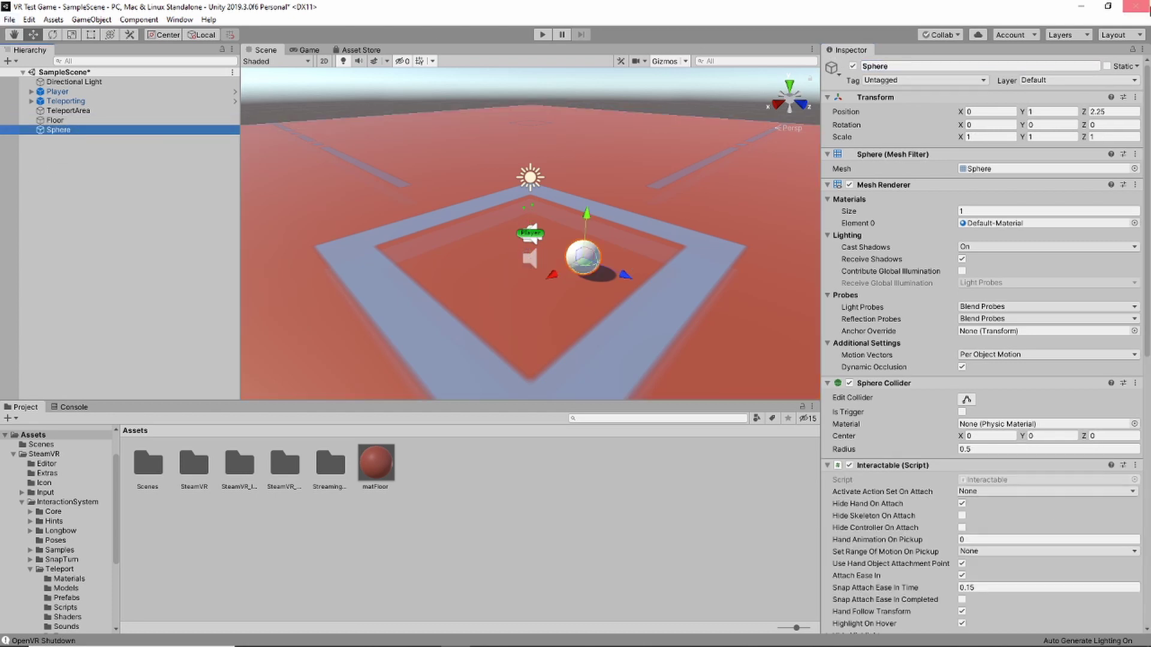
left_click(871, 66)
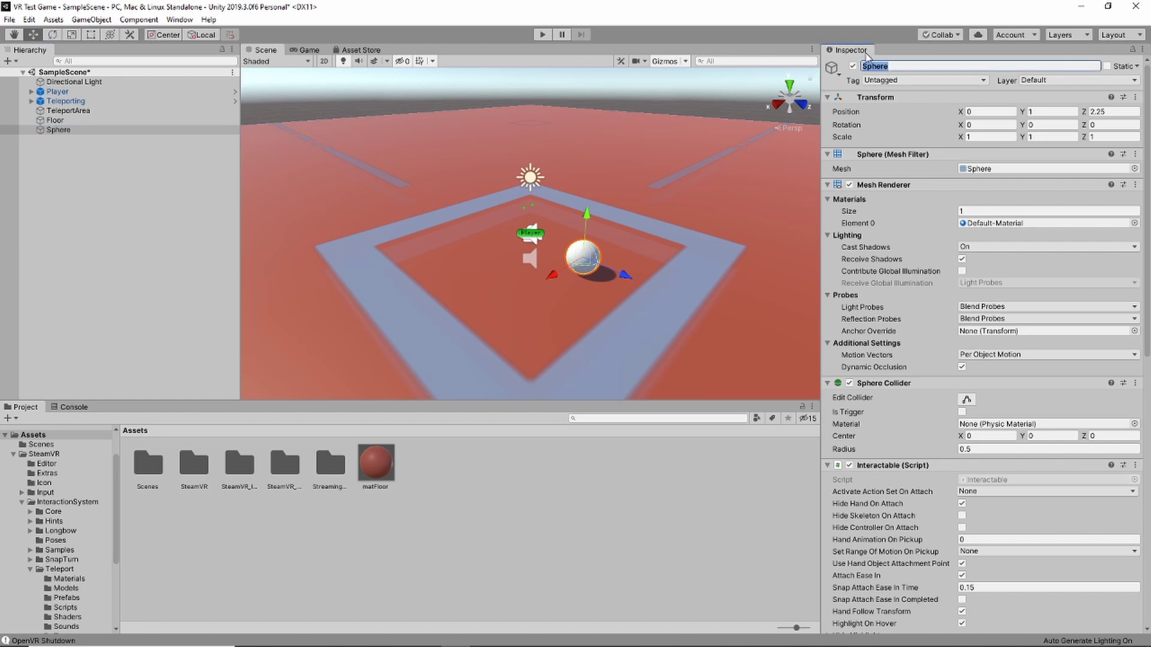
type("Ball")
left_click(64, 202)
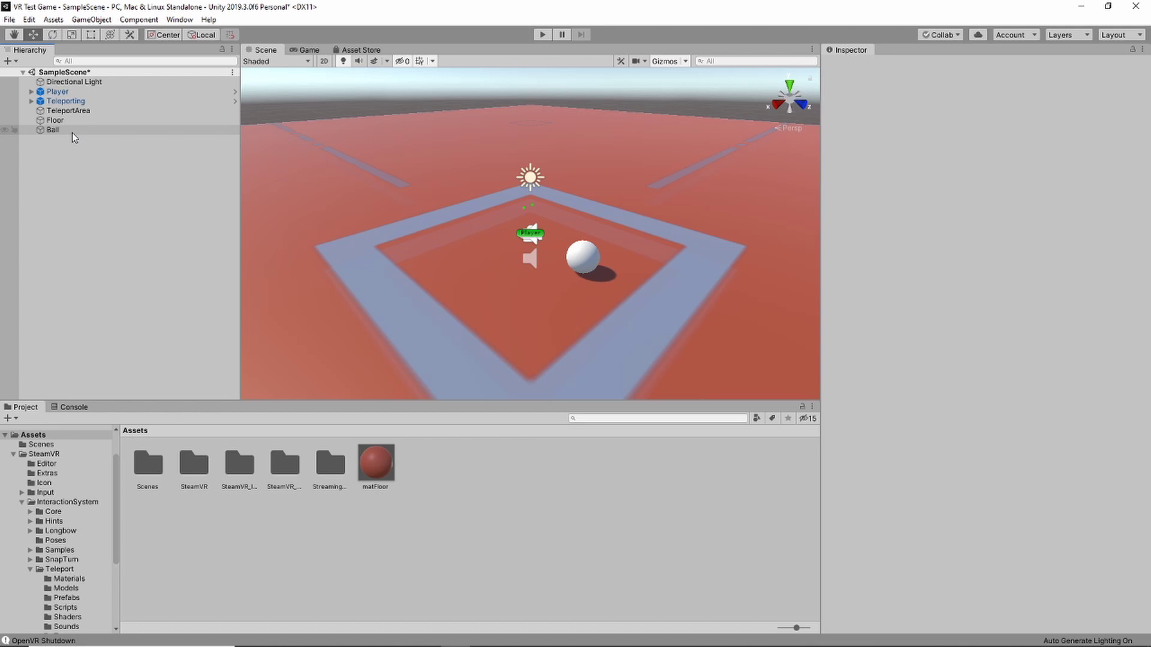
Make TeleportArea a child of the Floor object
left_click_drag(67, 114, 65, 123)
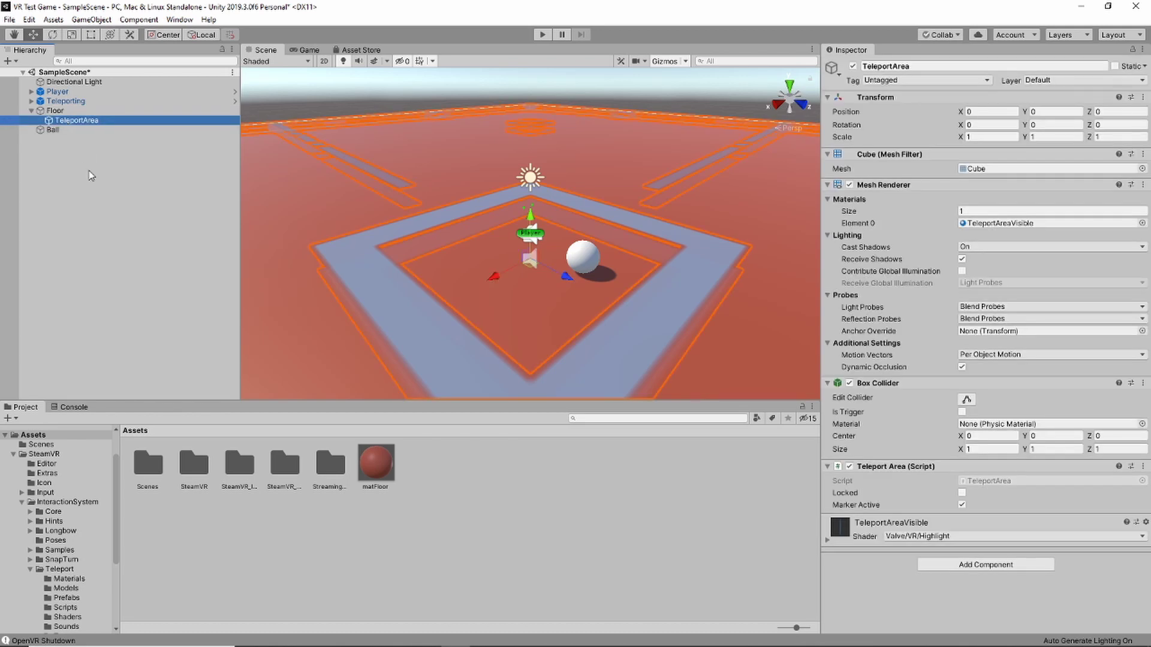
left_click(88, 167)
Try X positions of 5 and 20 on the Floor to test moving it together with TeleportArea, clearing the value each time
left_click(62, 112)
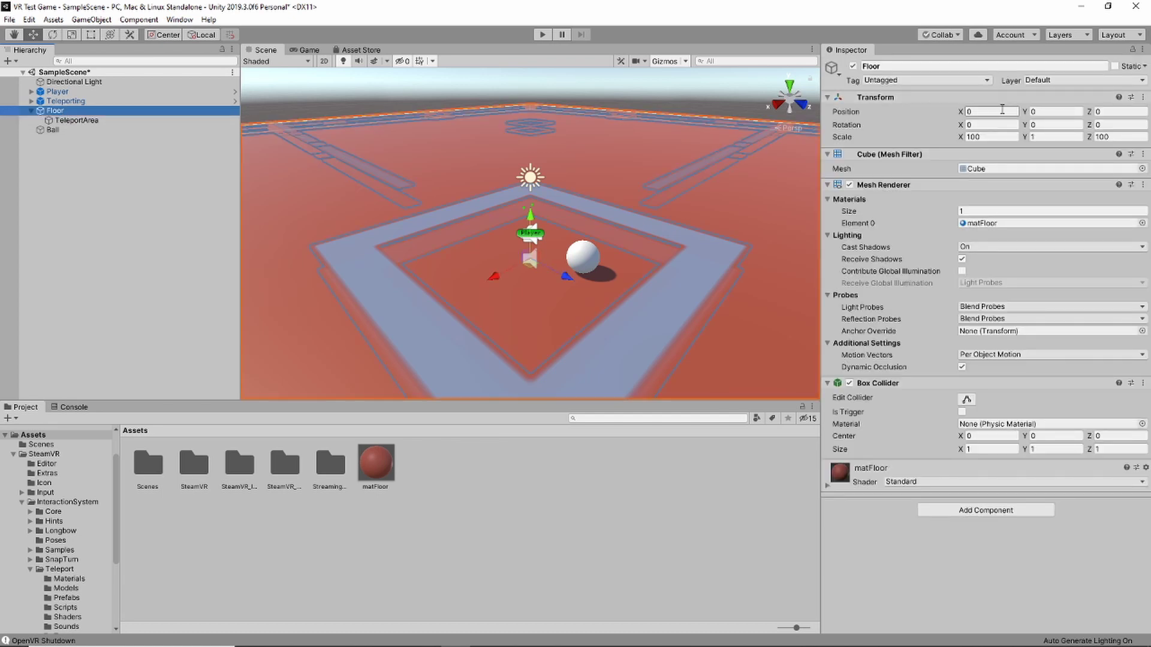
left_click(992, 111)
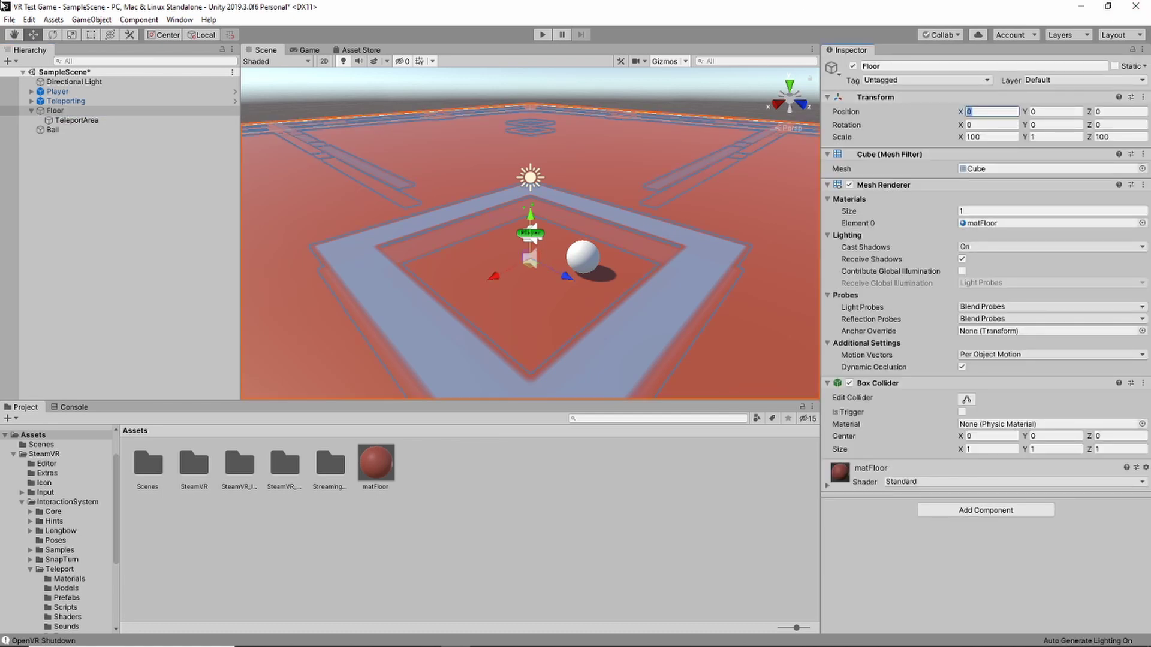
type("5")
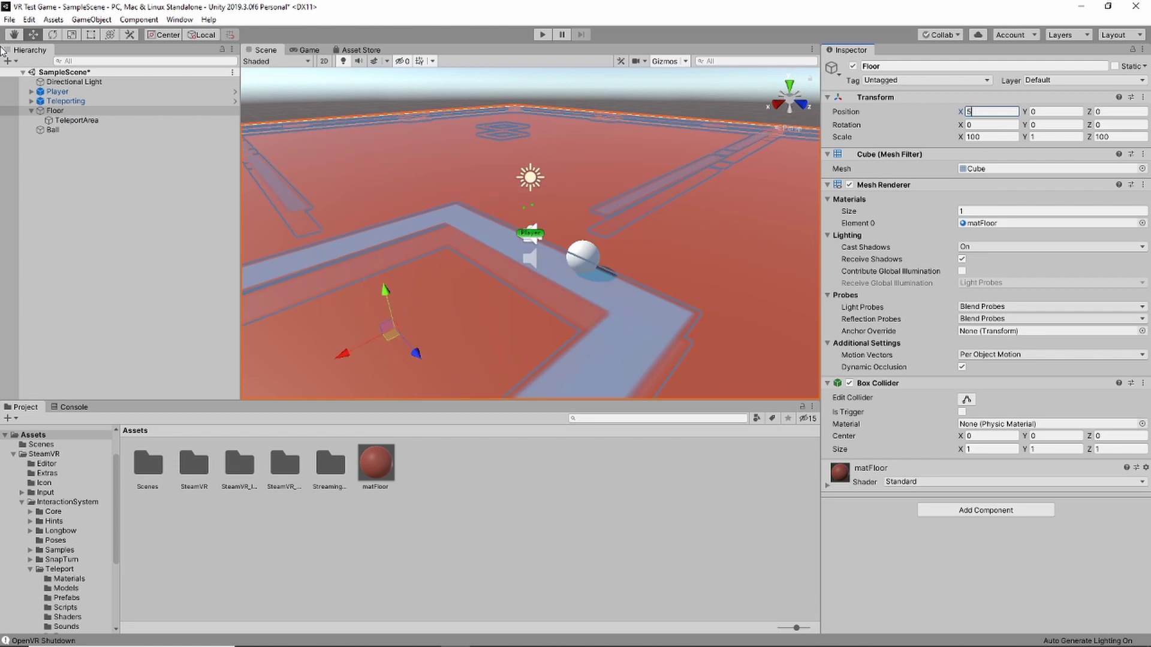
key("BackSpace")
type("6")
key("BackSpace")
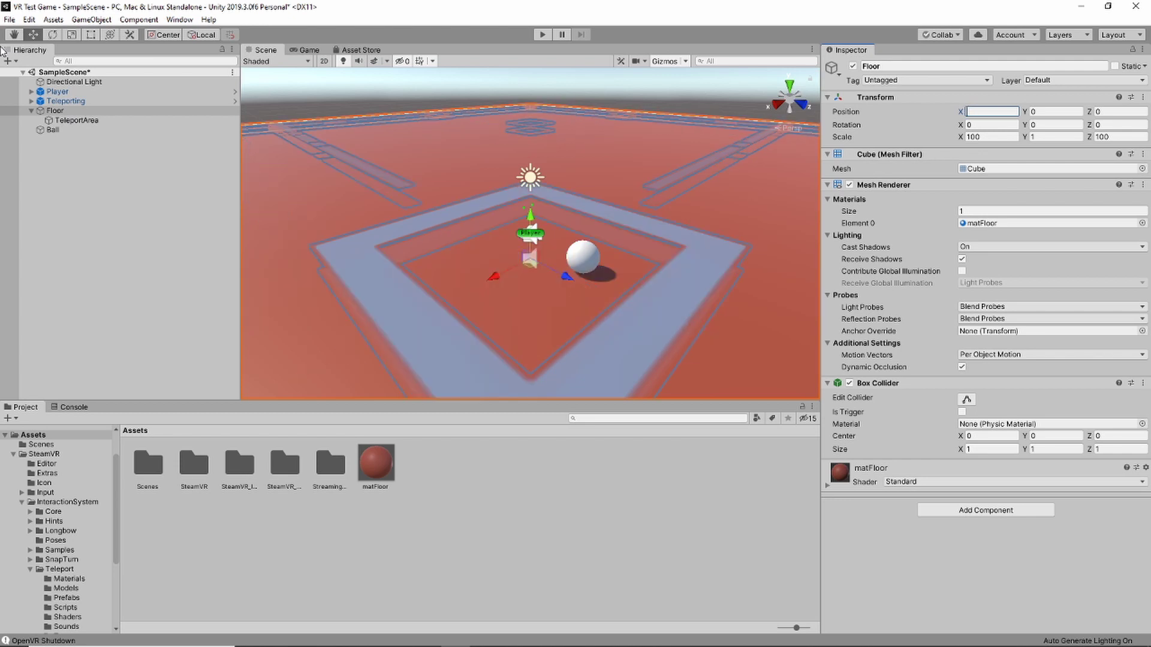
type("20")
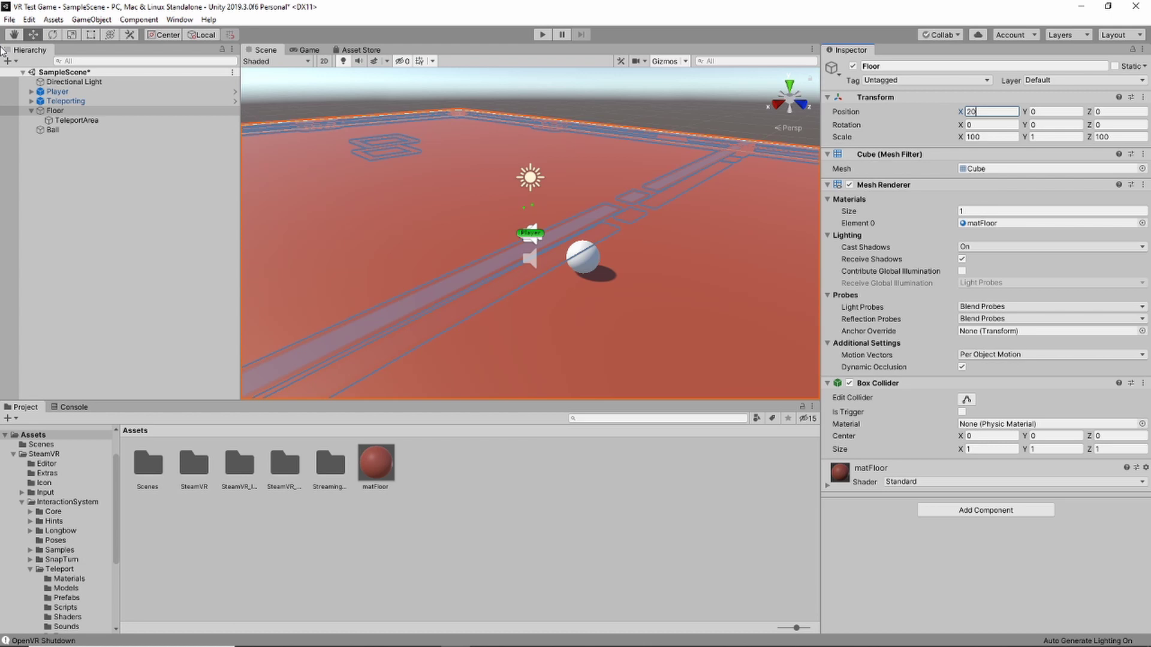
key("BackSpace")
key("BackSpace")
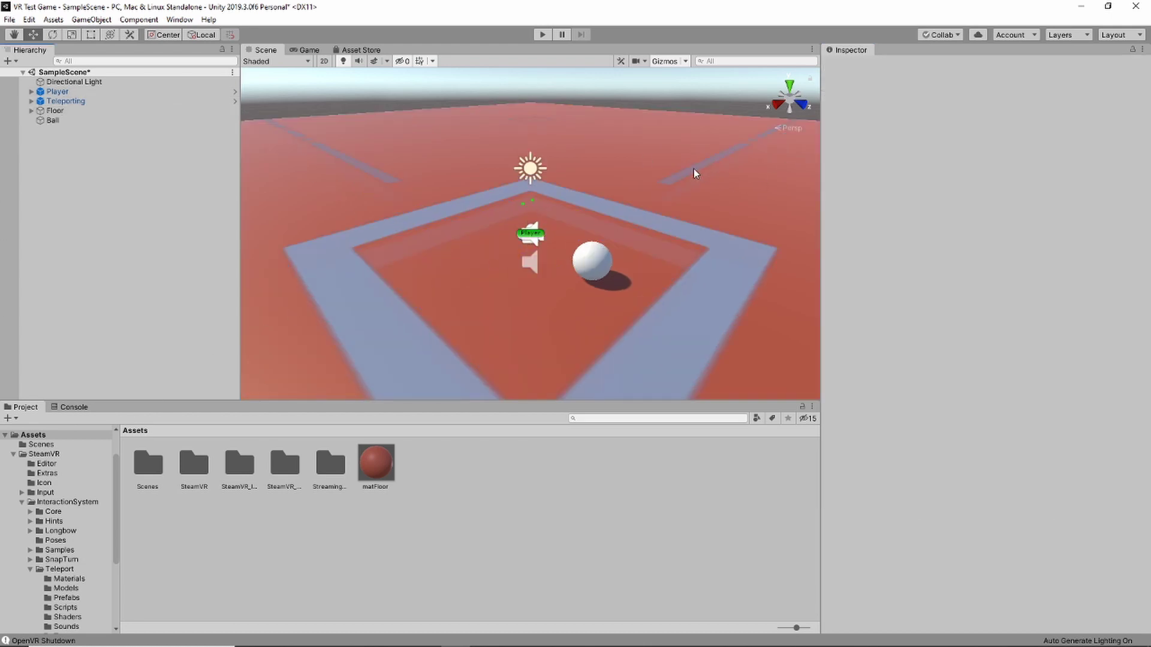
Add a 3D cylinder to the scene and raise it to a Y position of about 1.51
left_click(91, 19)
mouse_move(150, 60)
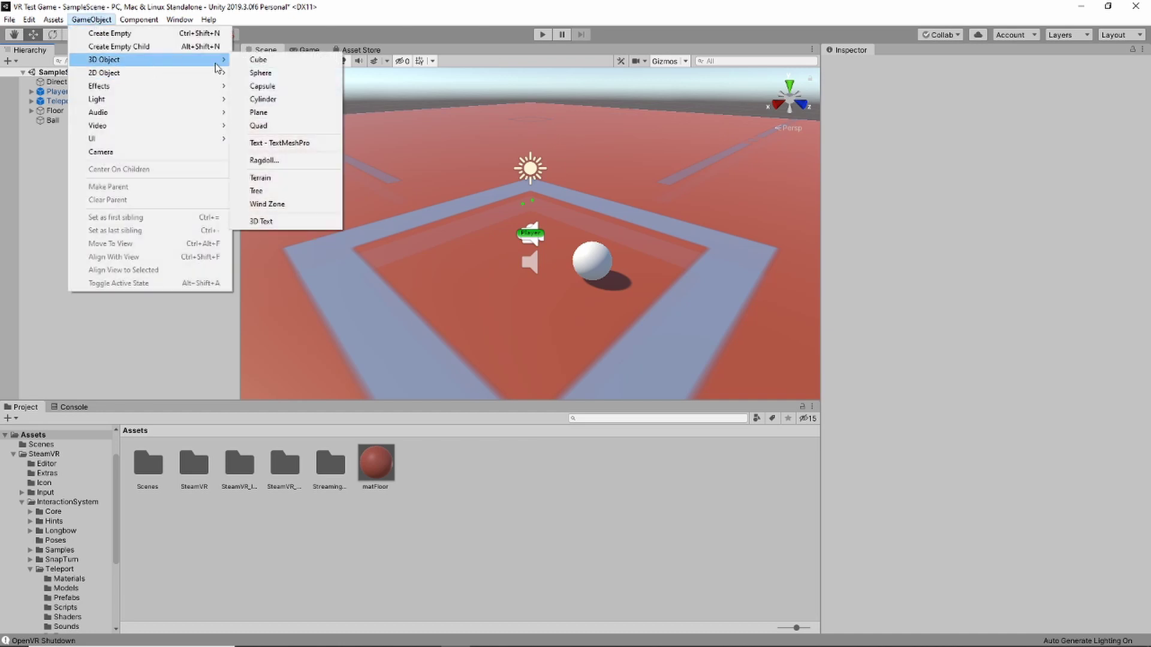
left_click(274, 100)
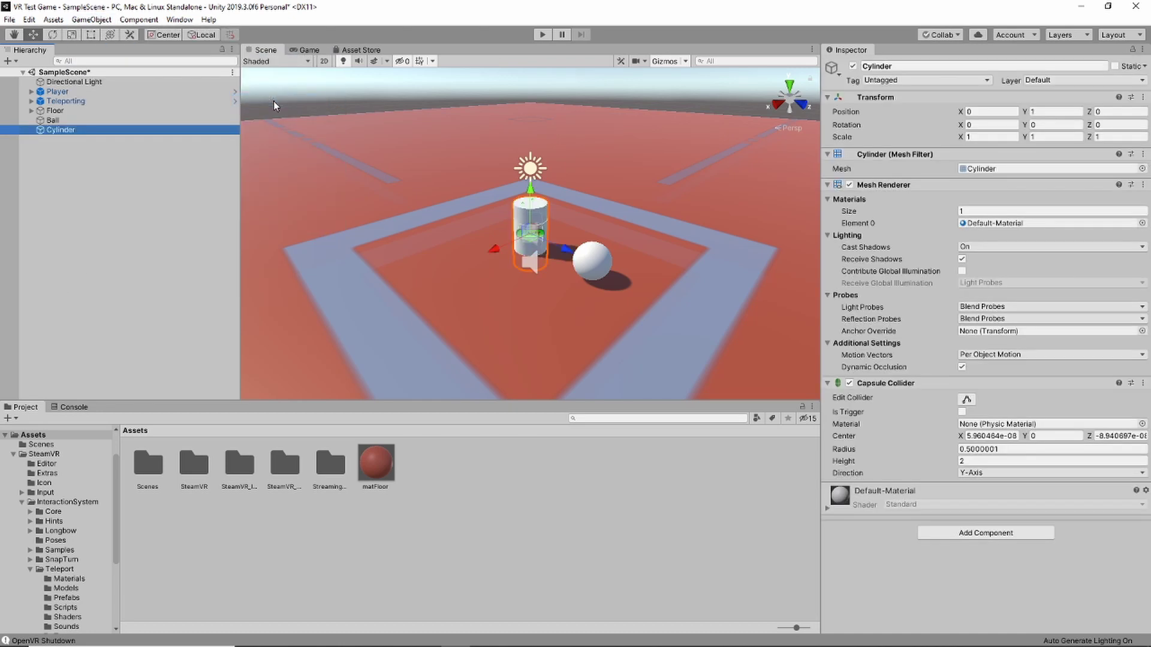
scroll(513, 305, "up", 8)
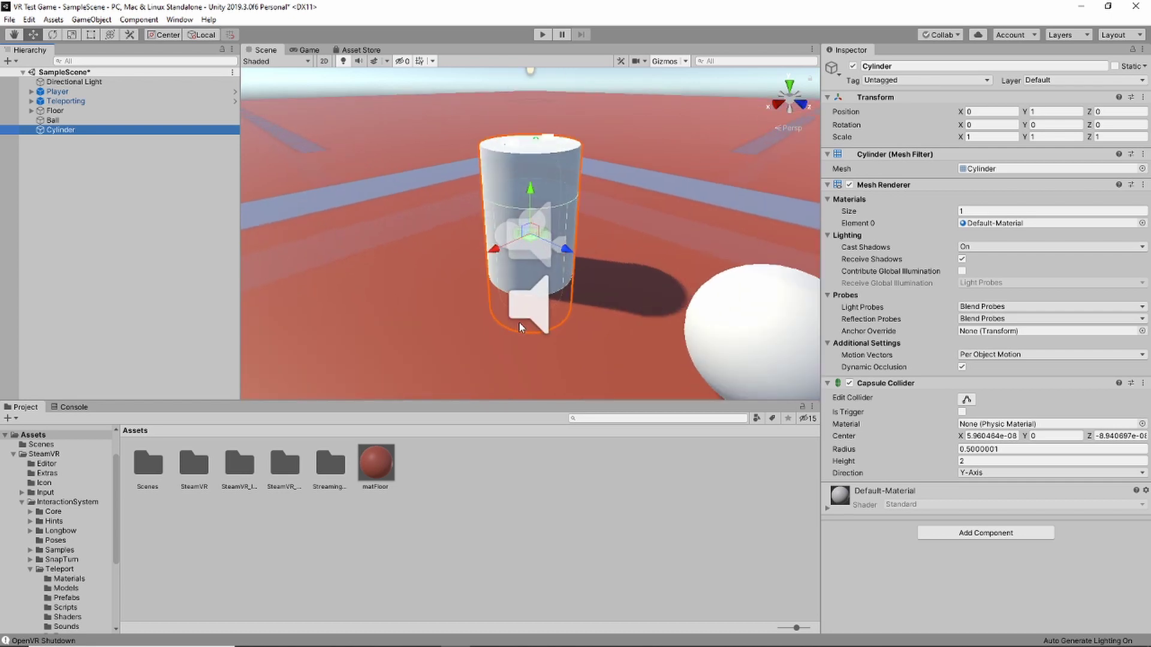
left_click_drag(532, 200, 544, 146)
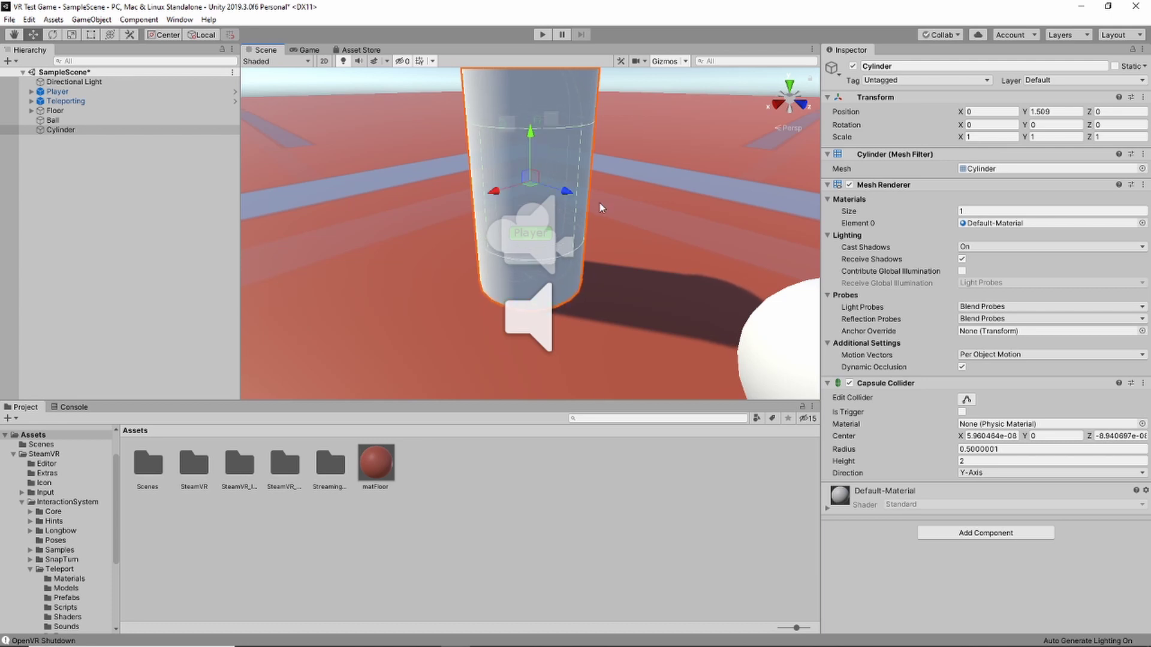
Move the Directional Light up and away from the cylinder, to about X -2.5, Y 7.2, Z 4.33
scroll(599, 203, "down", 3)
scroll(600, 202, "down", 2)
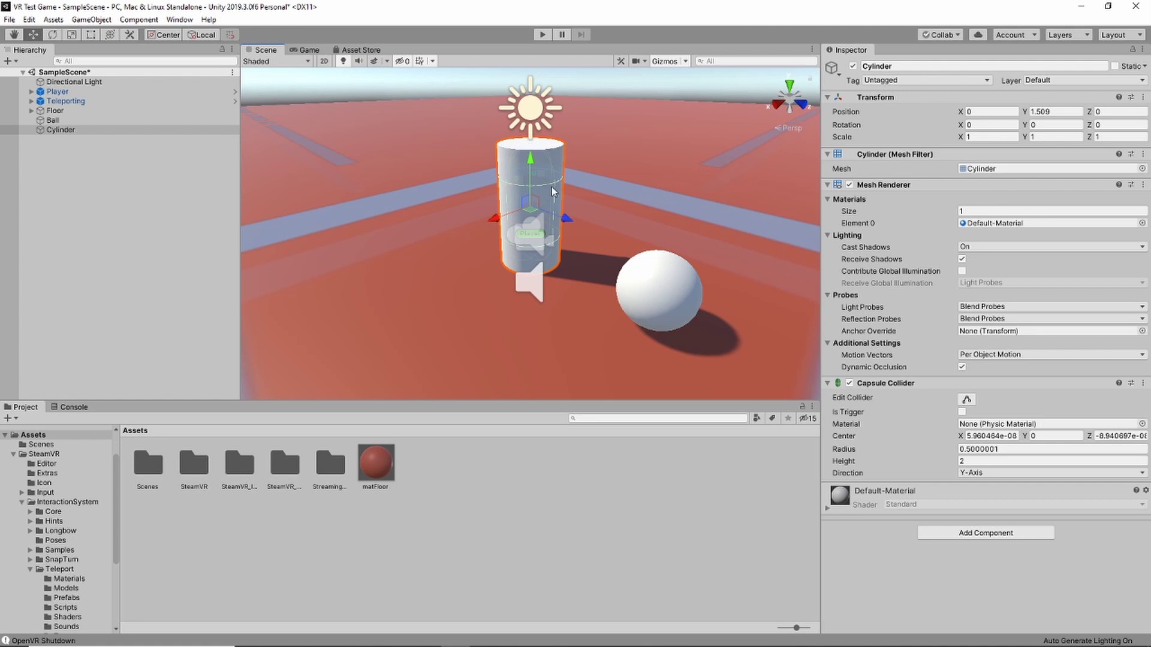
left_click(568, 330)
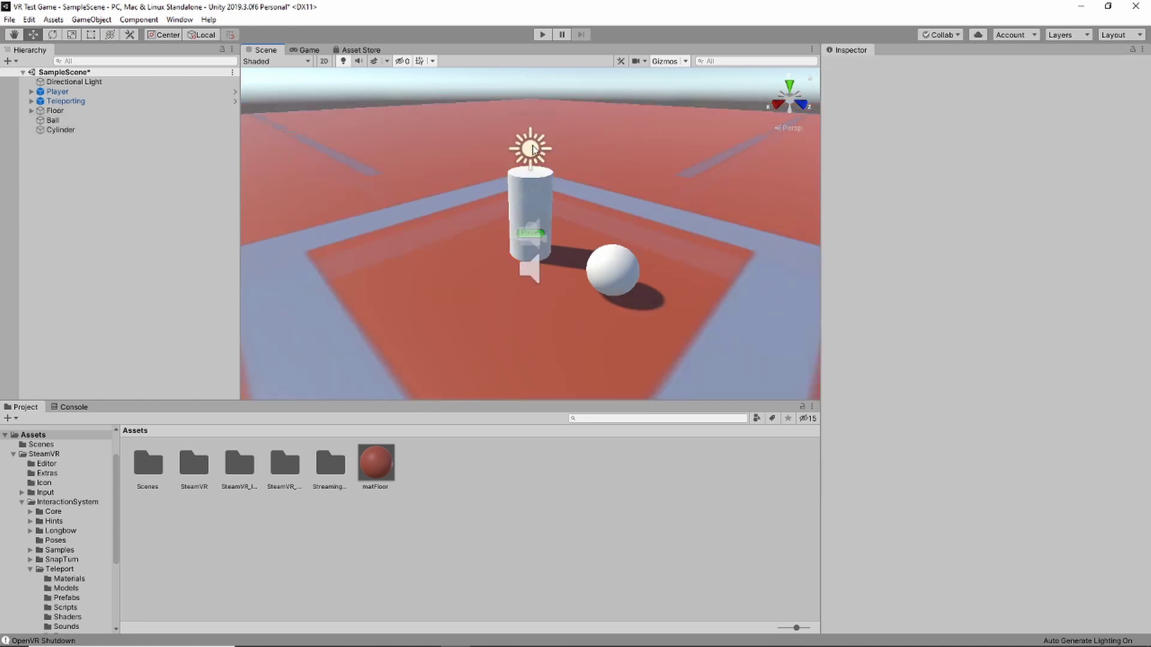
left_click(532, 146)
left_click_drag(562, 117, 865, 47)
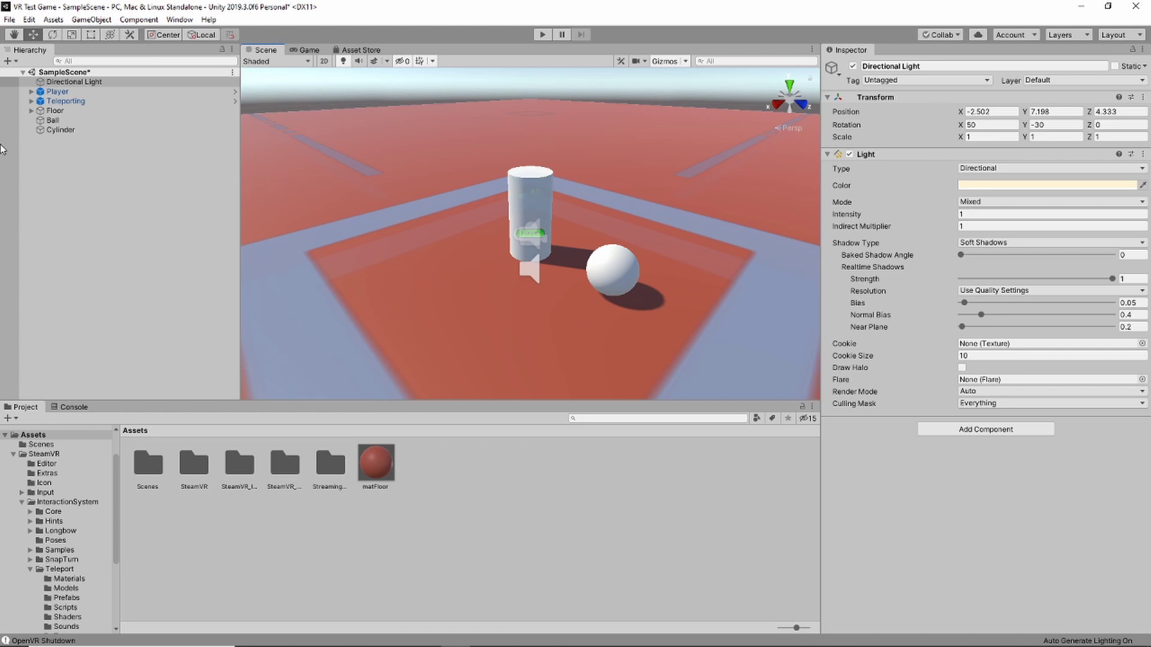
Move the cylinder away from the player along the Z axis to about -3.52
left_click(530, 206)
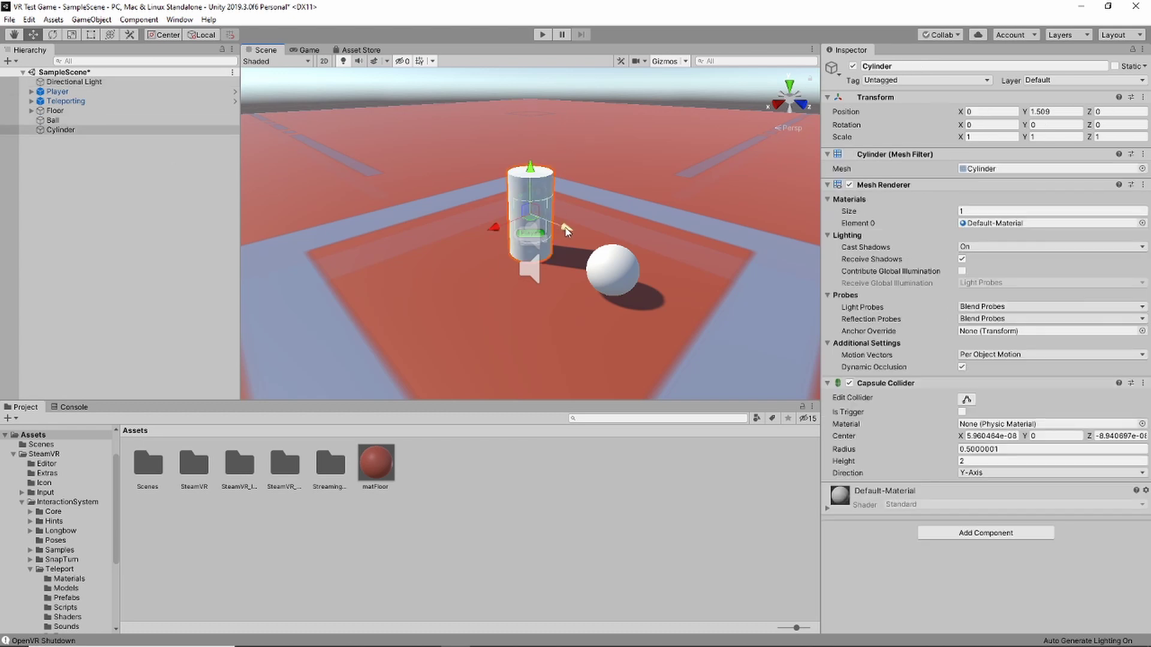
left_click_drag(531, 206, 464, 202)
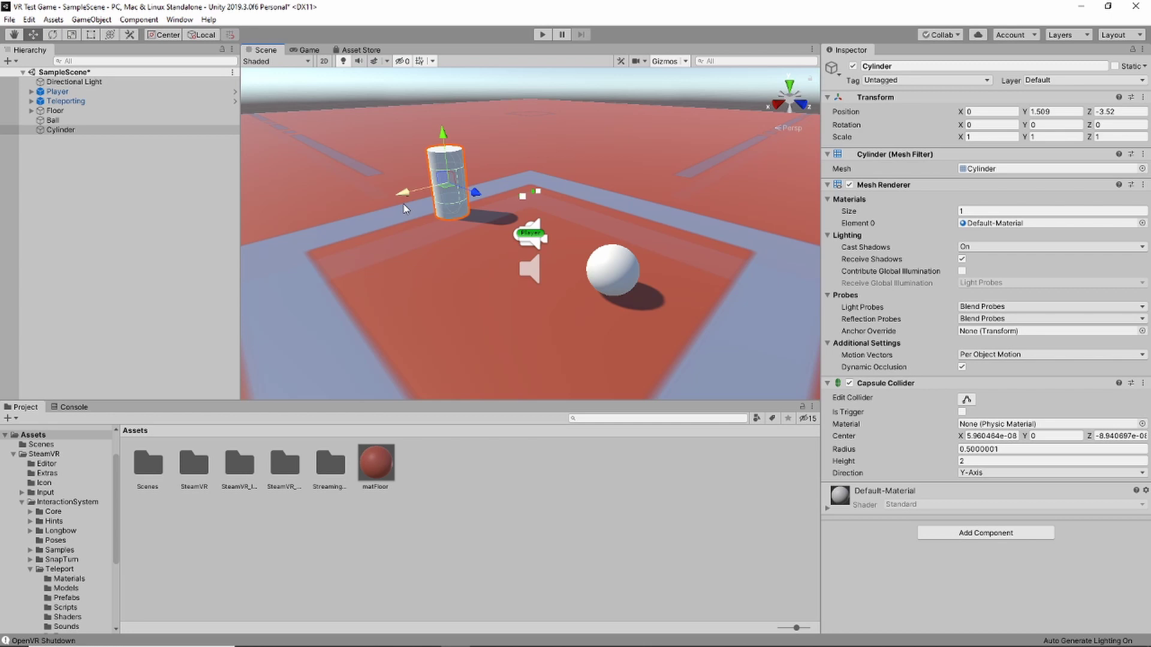
Add a 3D cube to the scene and raise it above the floor to a Y position of about 1.97
right_click_drag(347, 163, 299, 135)
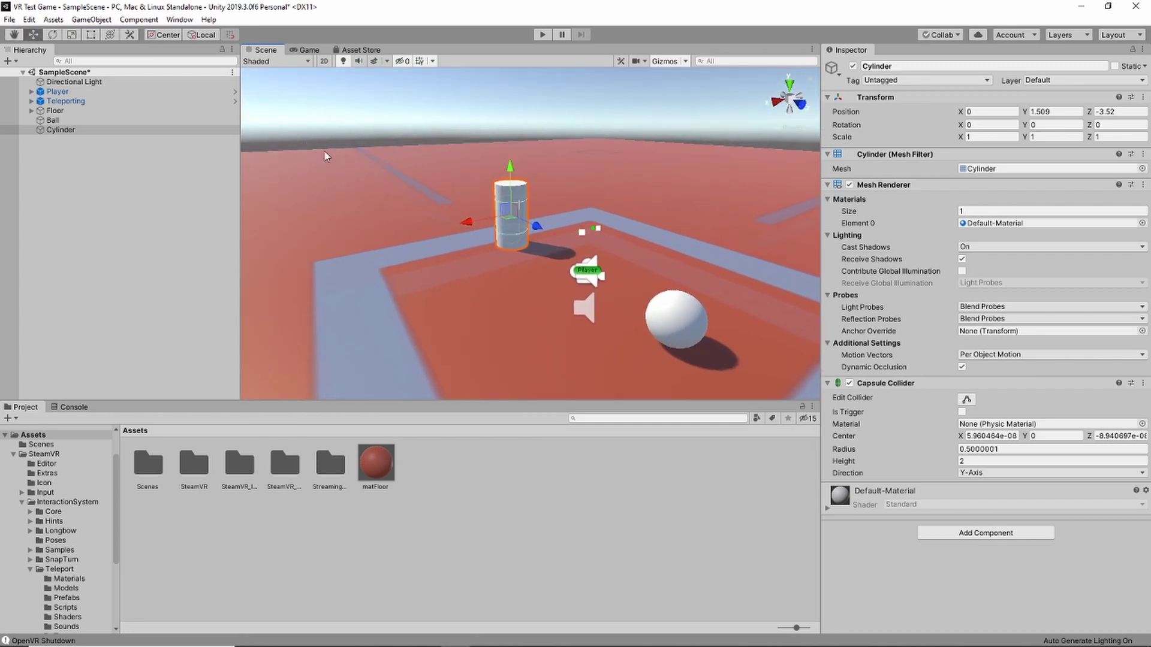
scroll(408, 198, "up", 5)
right_click_drag(324, 178, 325, 149)
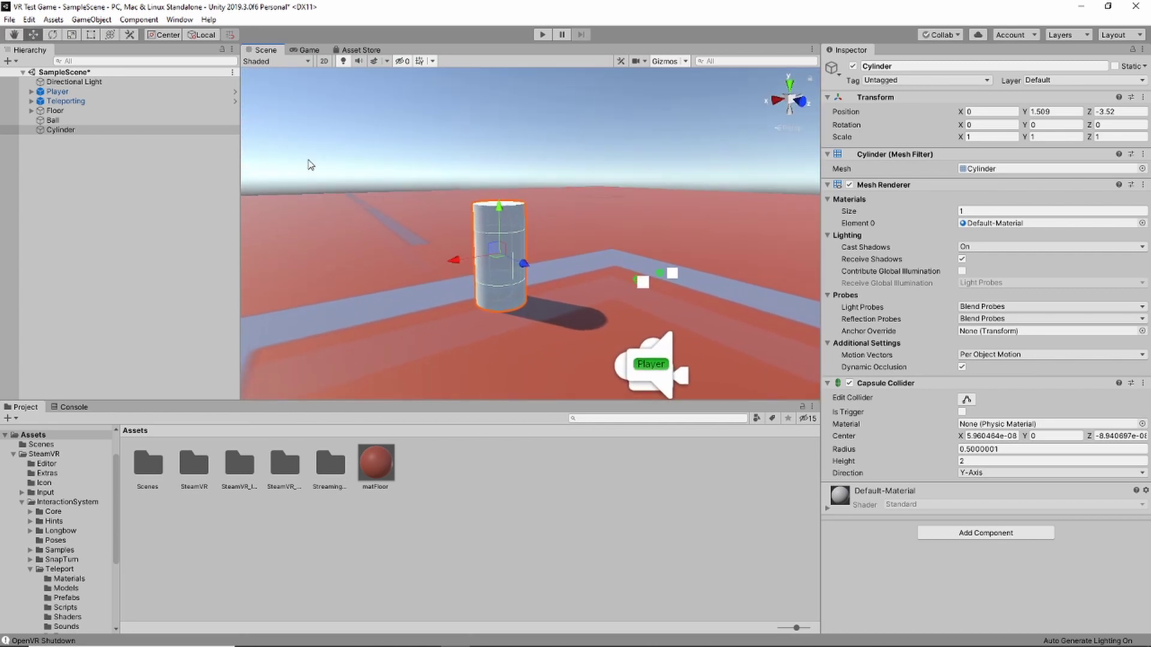
scroll(308, 161, "up", 2)
right_click_drag(582, 141, 563, 180)
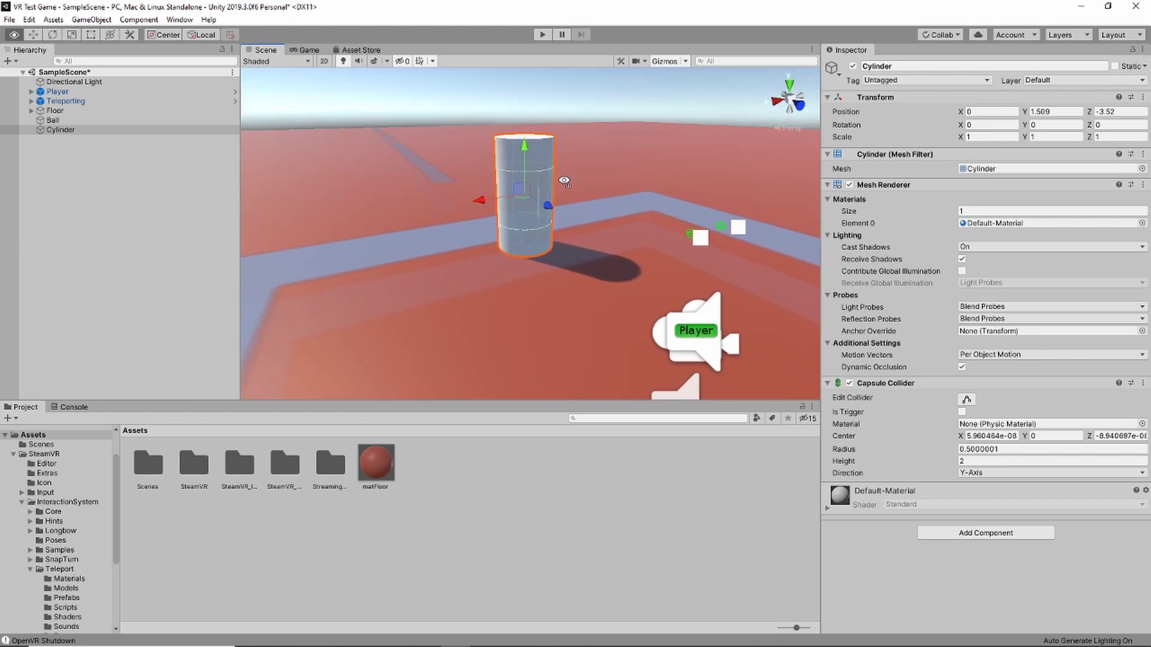
left_click_drag(563, 179, 564, 234, "alt")
left_click(95, 20)
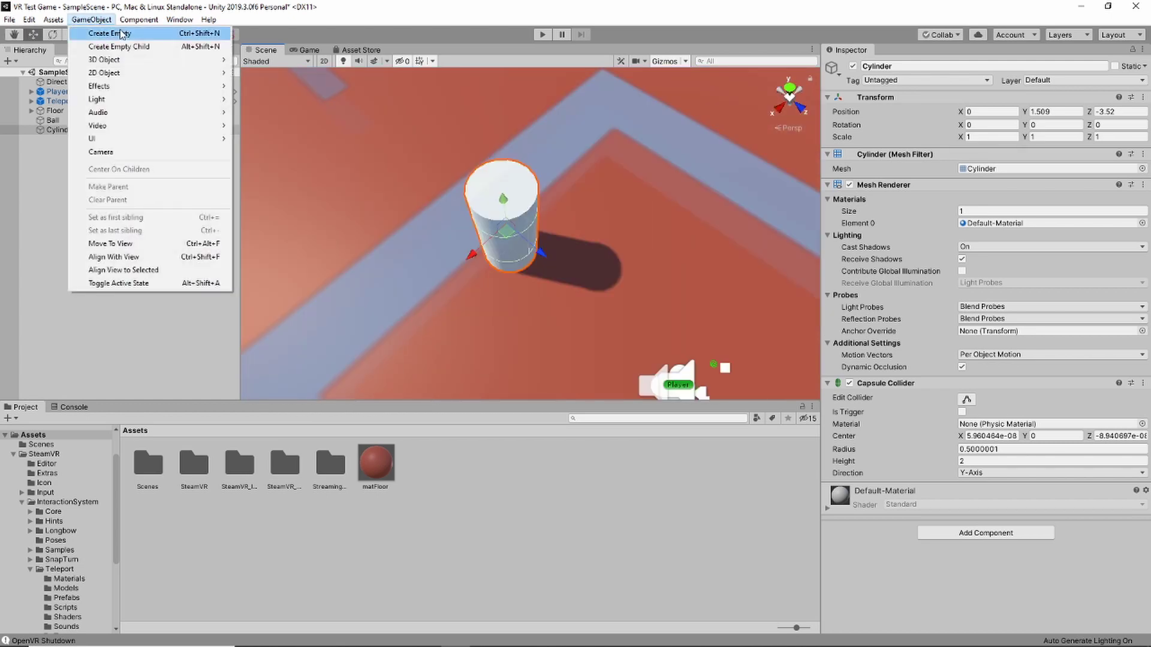
mouse_move(216, 59)
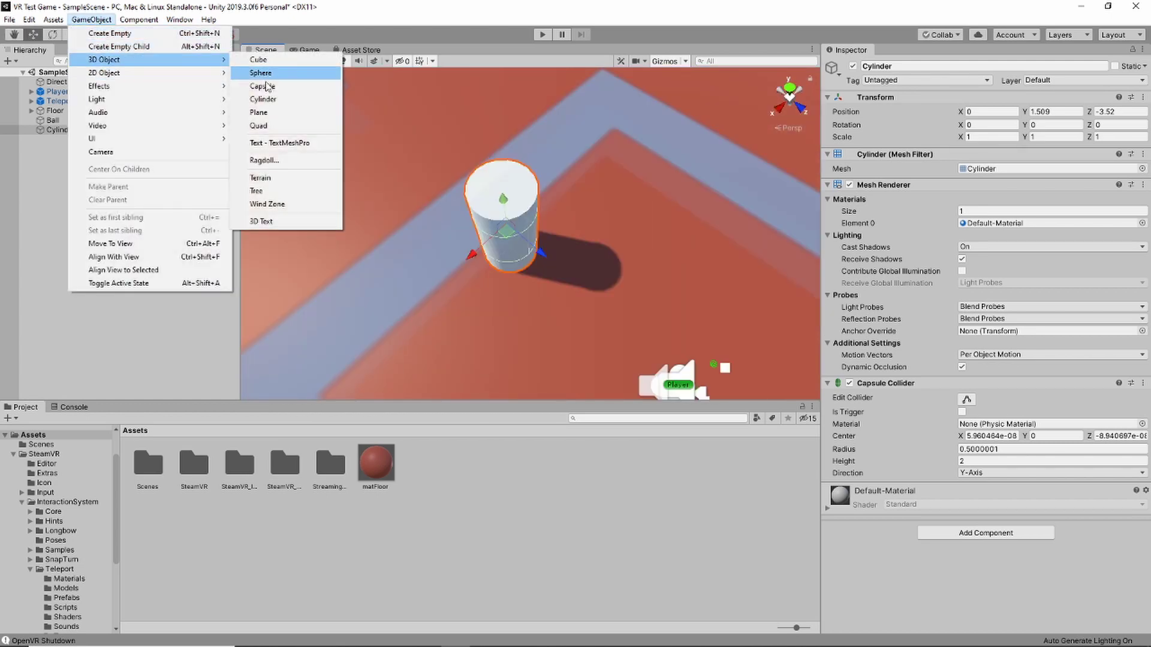
left_click(269, 63)
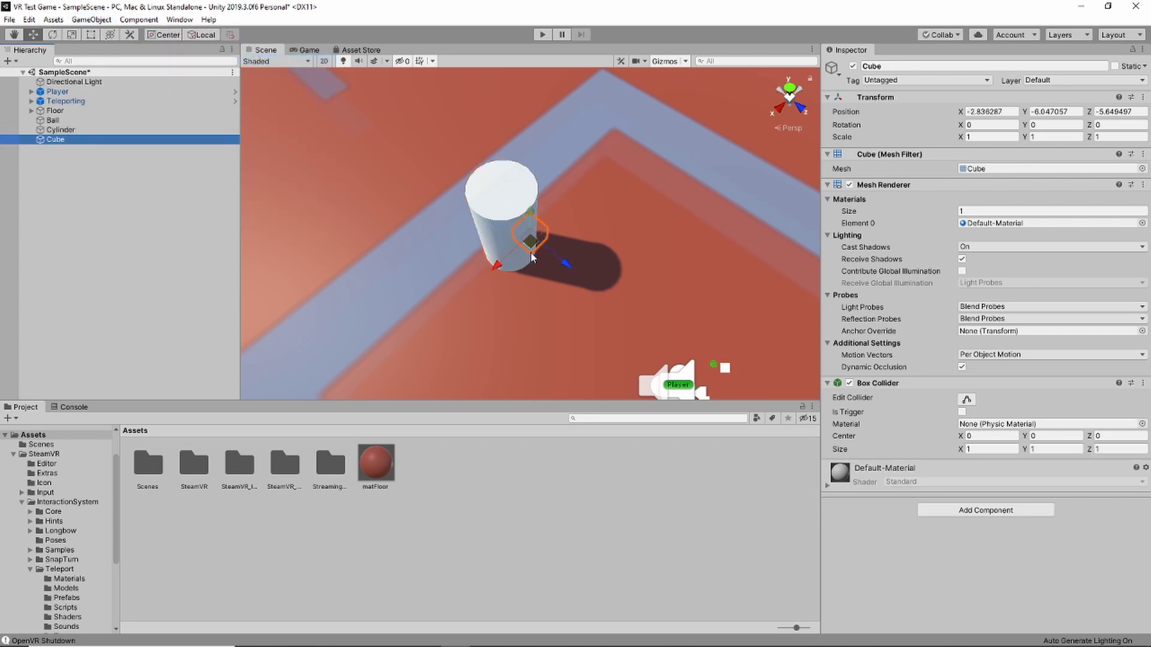
left_click_drag(530, 231, 520, 142)
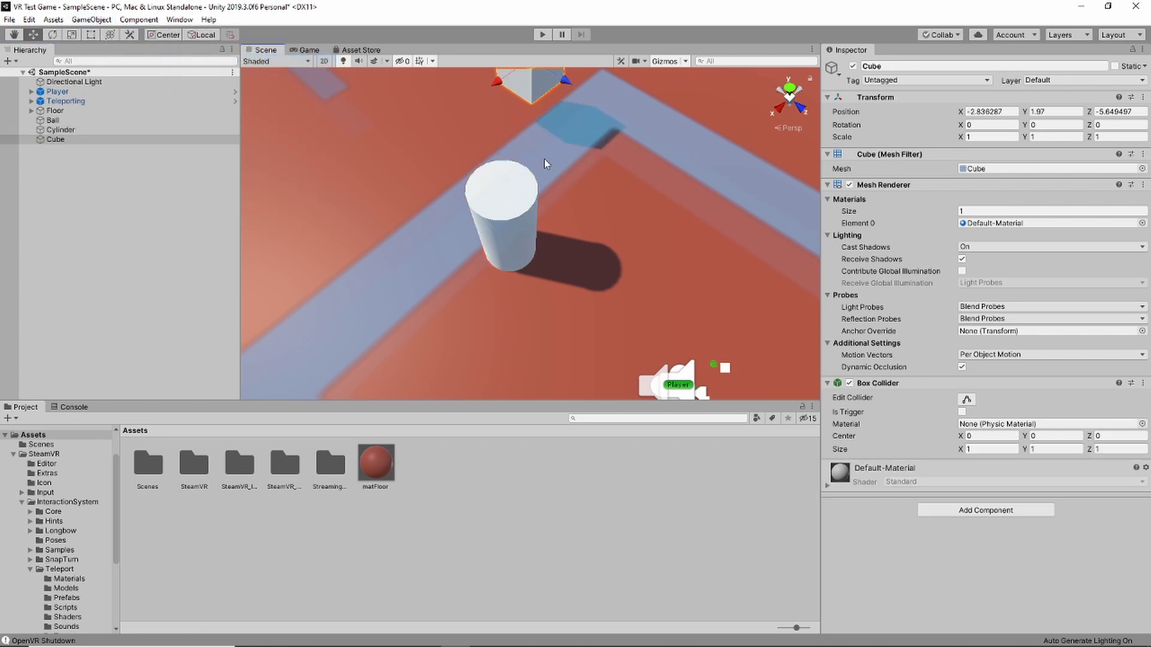
Move the cube onto the top of the cylinder, at about X 0.25, Y 3.13, Z -3.34
key("f")
scroll(611, 346, "down", 10)
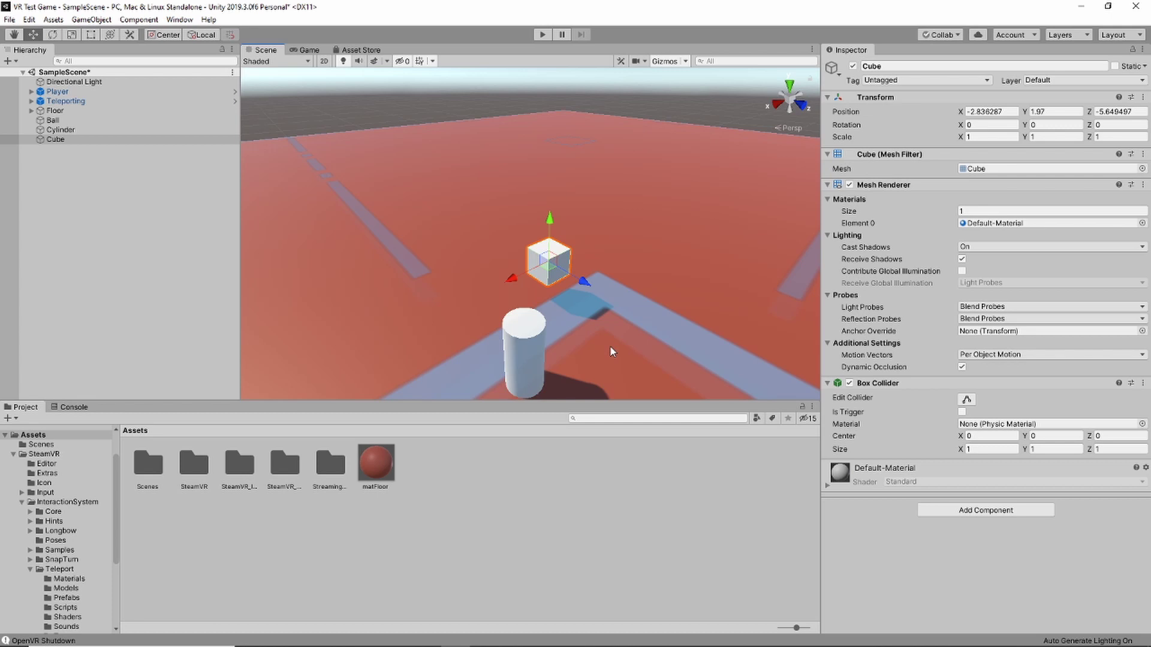
scroll(610, 343, "up", 5)
right_click_drag(598, 338, 588, 362)
scroll(588, 362, "down", 4)
scroll(588, 363, "down", 3)
left_click_drag(543, 277, 537, 301)
scroll(519, 324, "up", 3)
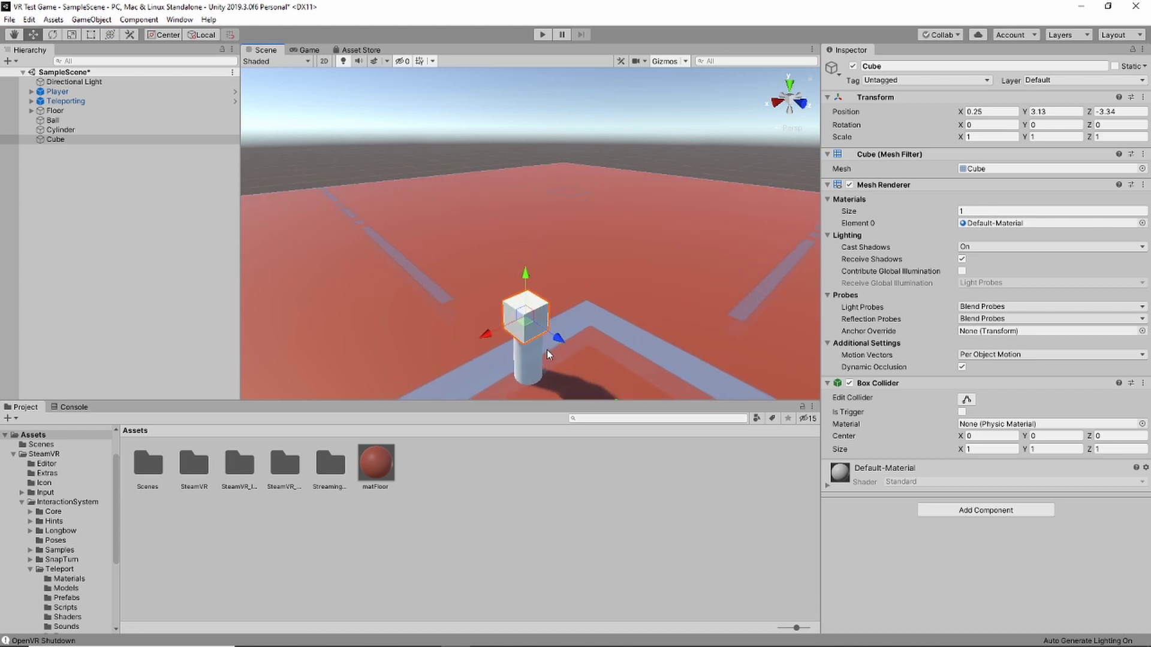
Set the cube's Y scale to 0.5 and lower it onto the cylinder, at about X 0.3, Y 2.94, Z -3.21
left_click(1059, 140)
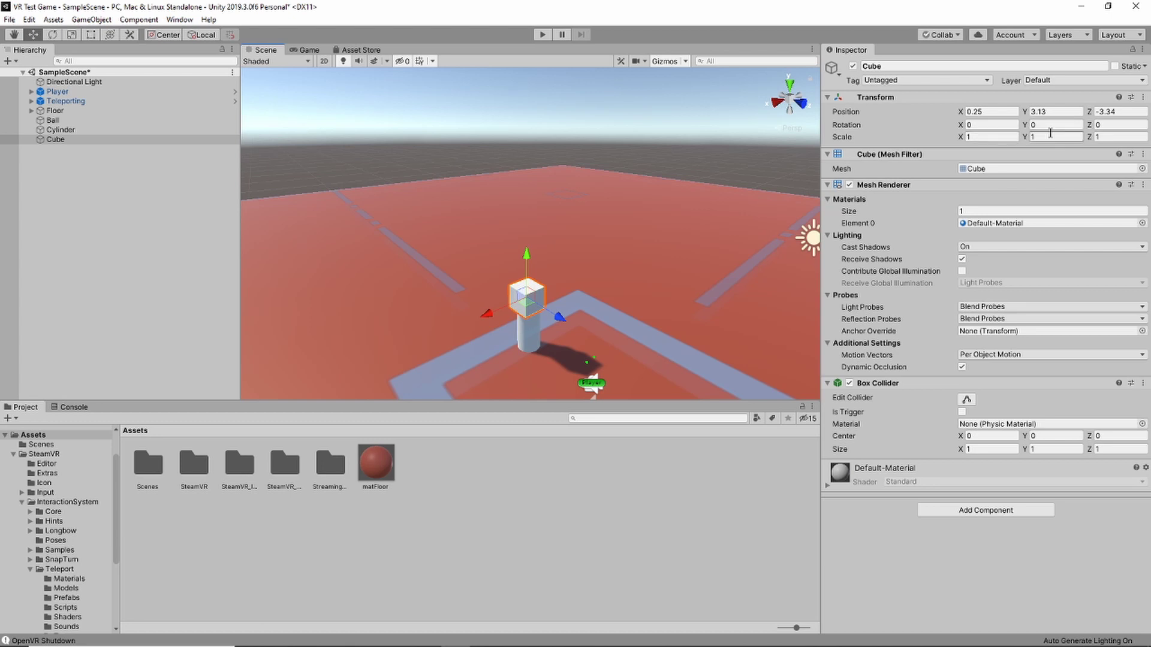
left_click(1048, 135)
type(".5")
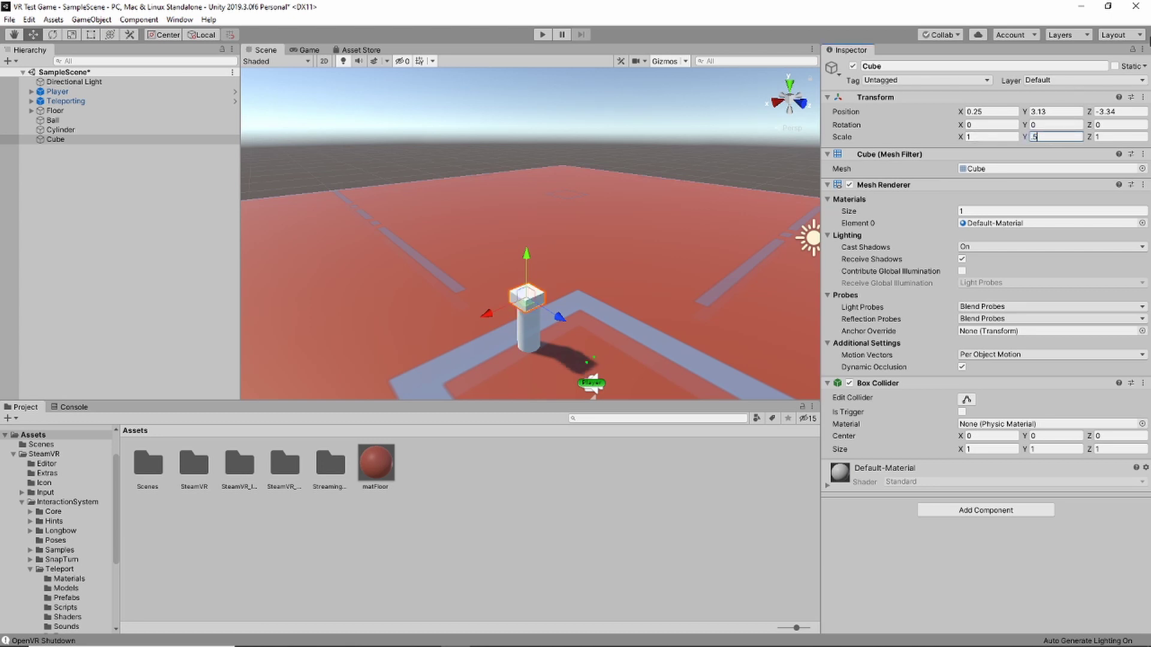
left_click_drag(526, 300, 527, 306)
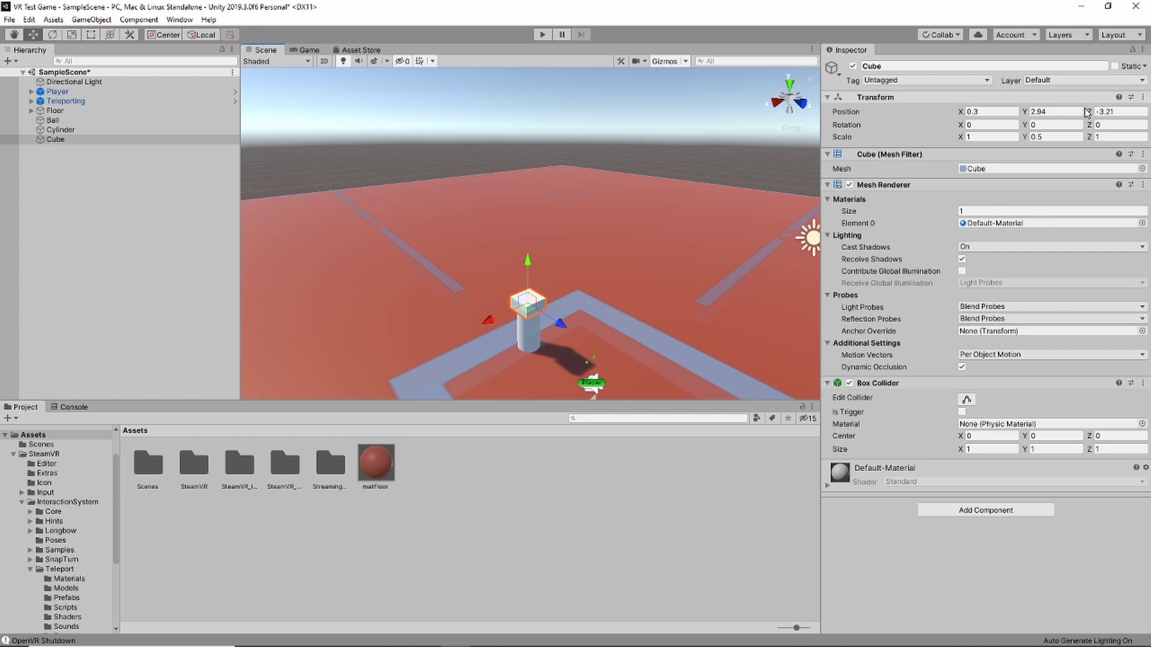
Set the cube's X and Z scale to 3 to widen it over the cylinder
left_click(983, 137)
type("3")
key("Tab")
key("Tab")
type("3")
scroll(622, 326, "down", 4)
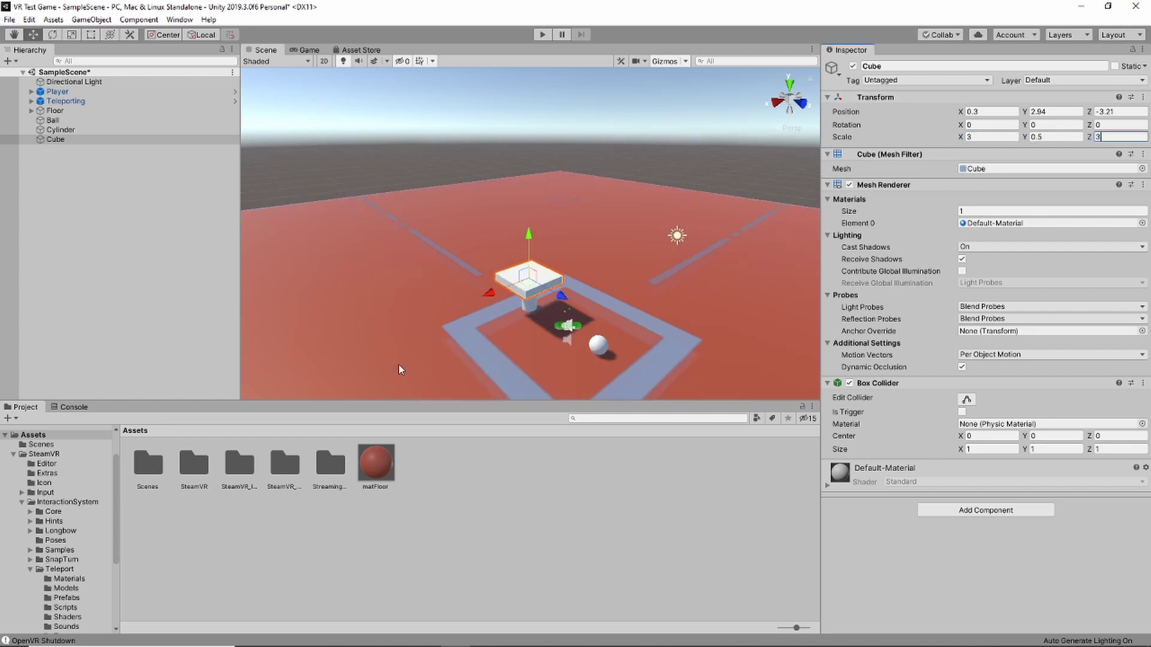
Run the scene in play mode to check the widened cube from the player's viewpoint, and stop it
right_click_drag(398, 368, 422, 356)
scroll(422, 358, "up", 5)
left_click(542, 34)
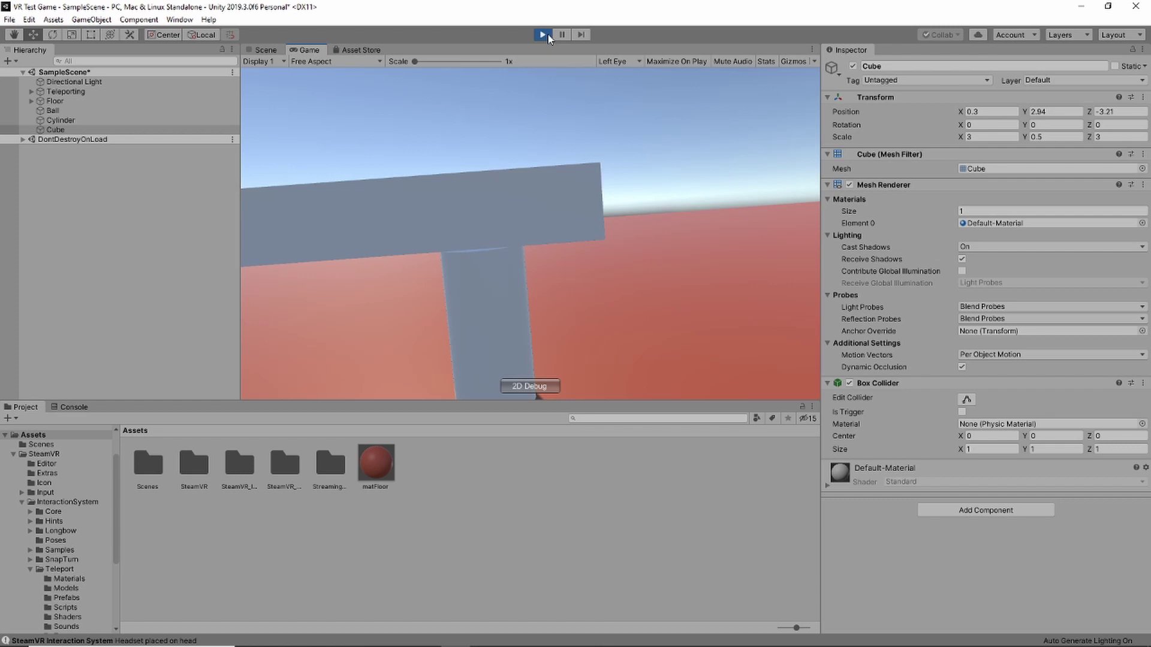
left_click(544, 36)
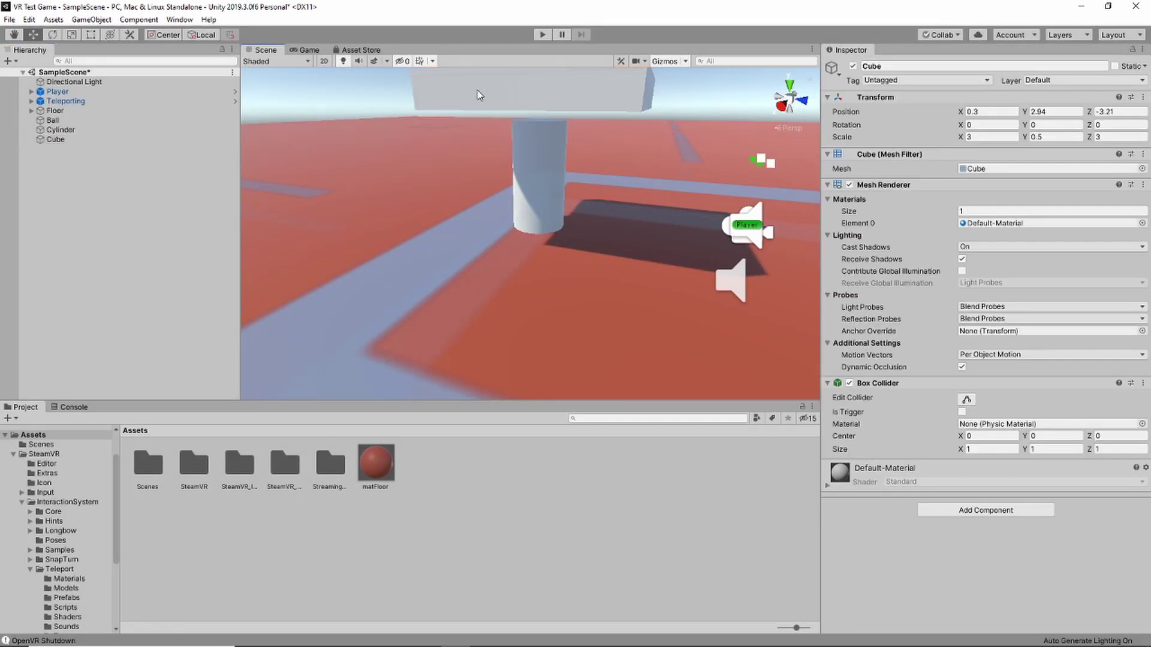
Lower the cube onto the cylinder to about Y 2.69 and shift it along X to about -0.17
left_click(478, 91)
left_click_drag(530, 99, 528, 146)
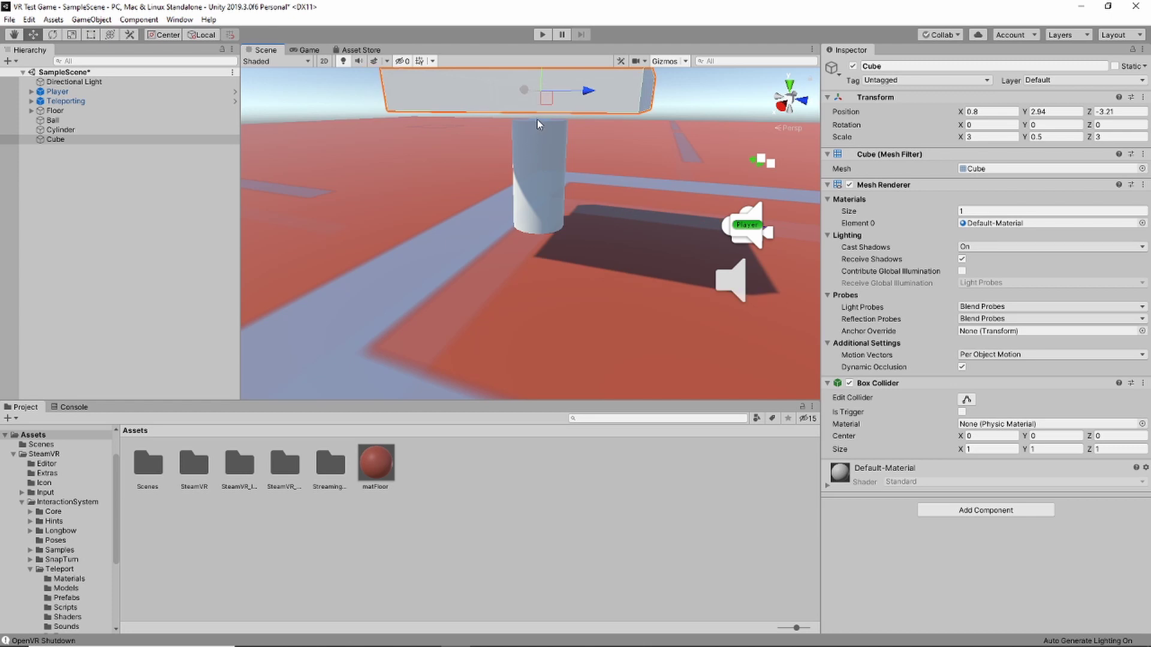
scroll(532, 114, "down", 5)
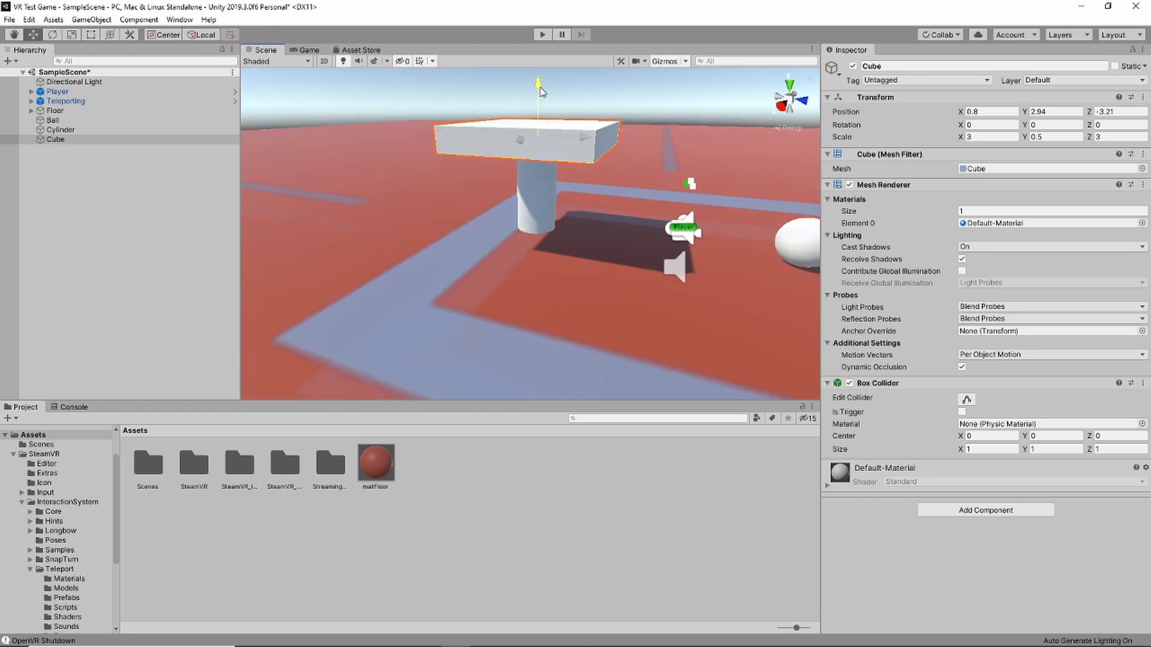
left_click_drag(541, 91, 541, 98)
scroll(526, 201, "up", 6)
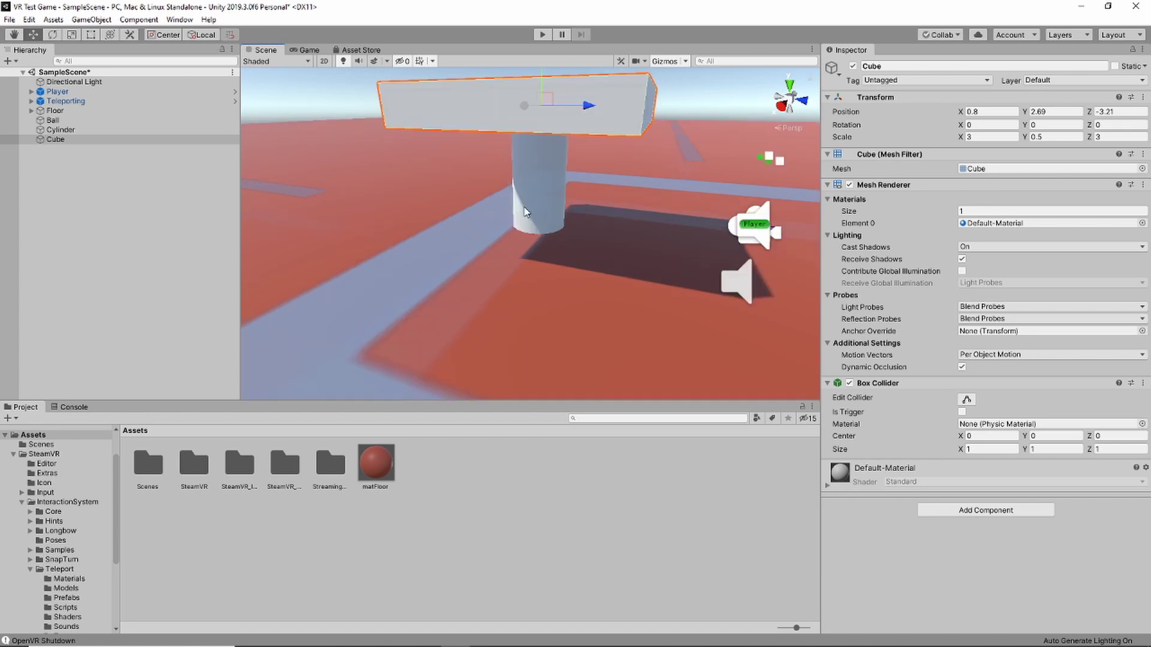
scroll(526, 202, "down", 5)
right_click_drag(698, 177, 599, 202)
middle_click_drag(728, 205, 617, 205)
right_click_drag(618, 207, 353, 182)
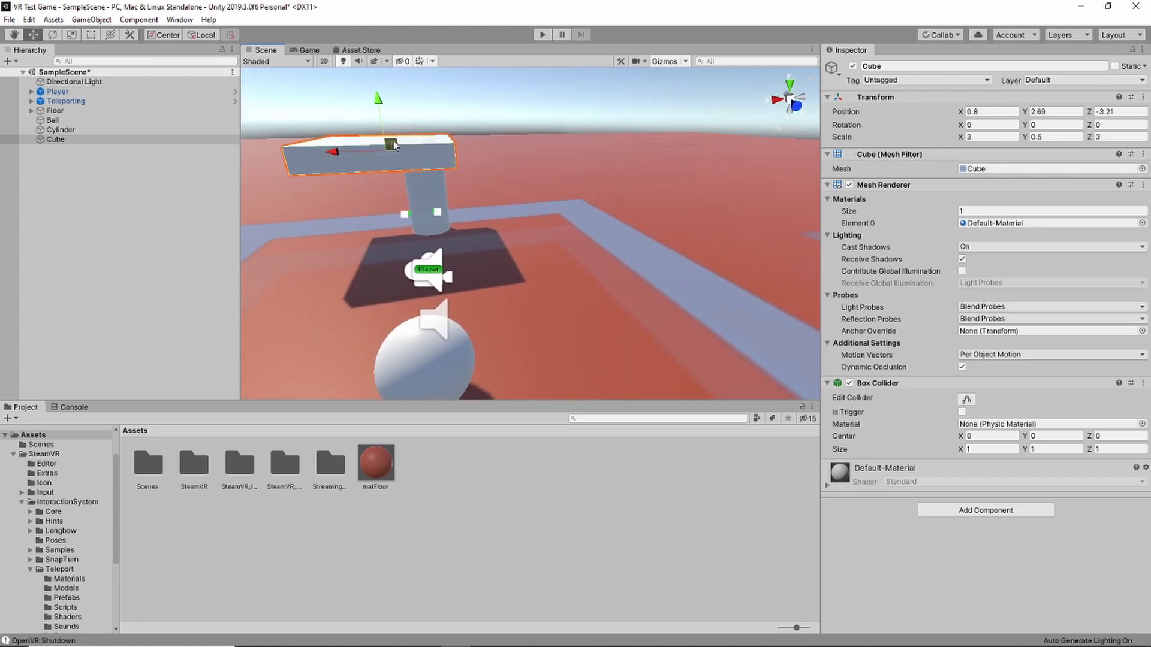
left_click_drag(339, 154, 389, 150)
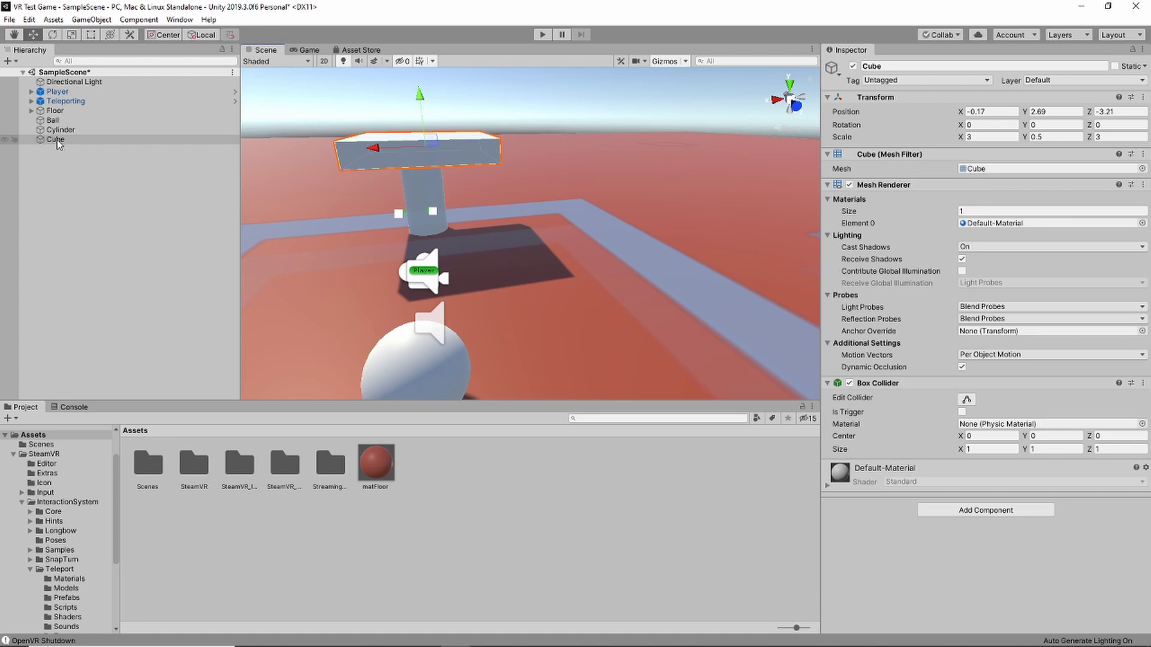
Make the cube a child of the cylinder in the scene hierarchy
left_click(57, 140)
left_click_drag(57, 142, 60, 134)
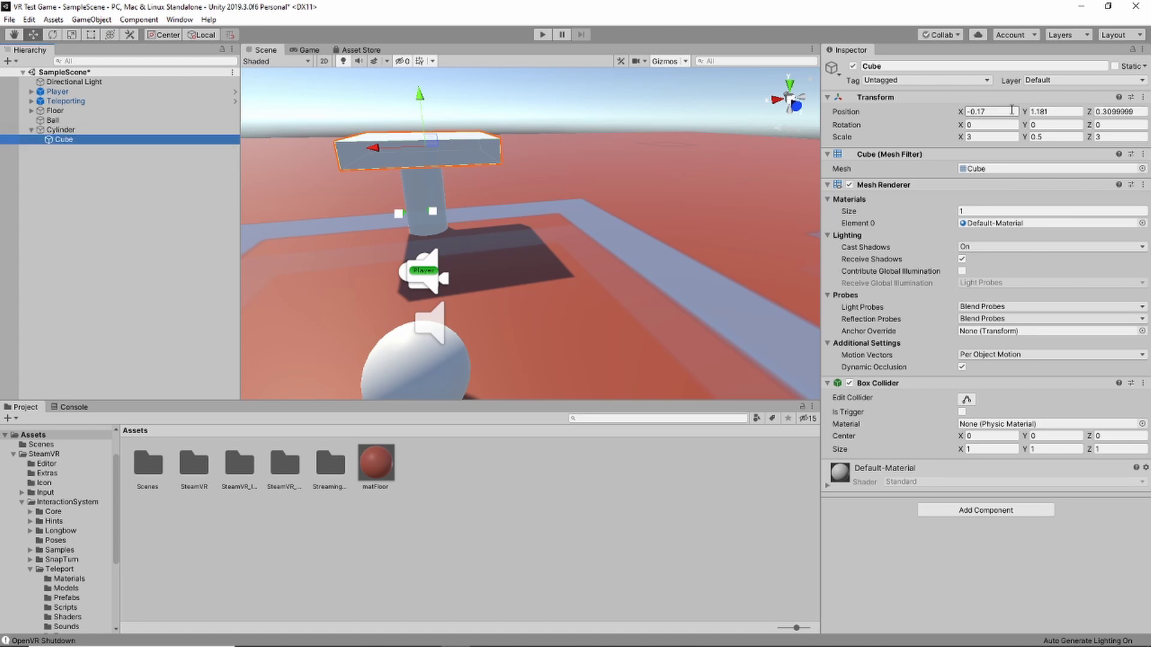
left_click(1013, 111)
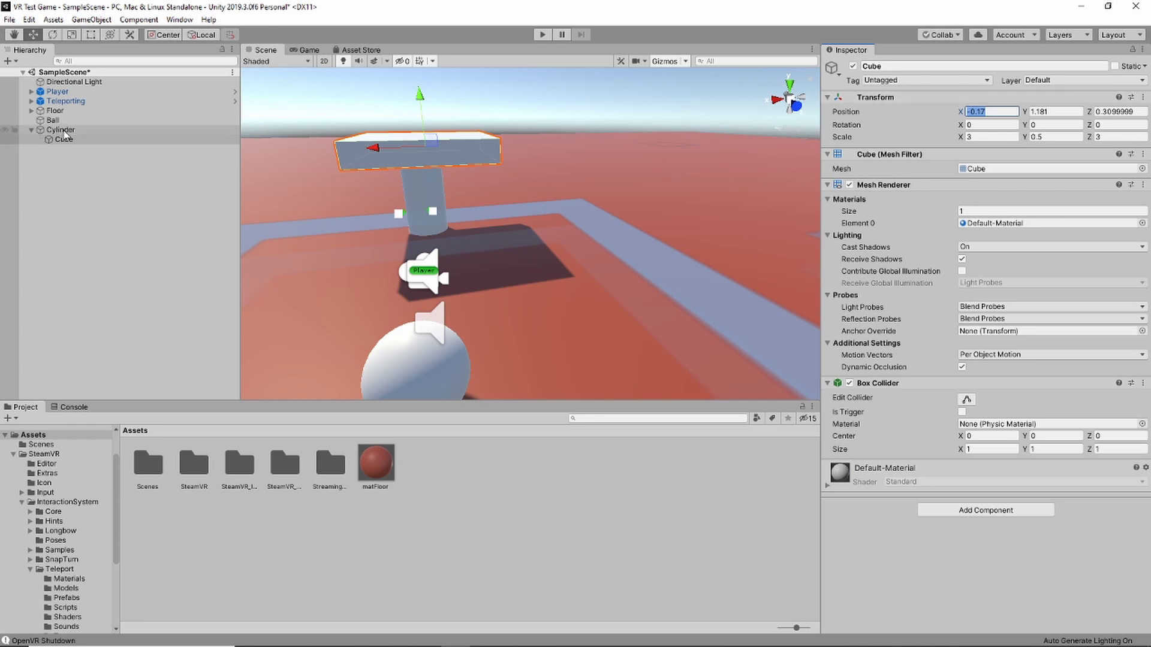
Rename the cylinder as TableLeg and its child cube as TableTop
left_click(64, 131)
left_click(980, 66)
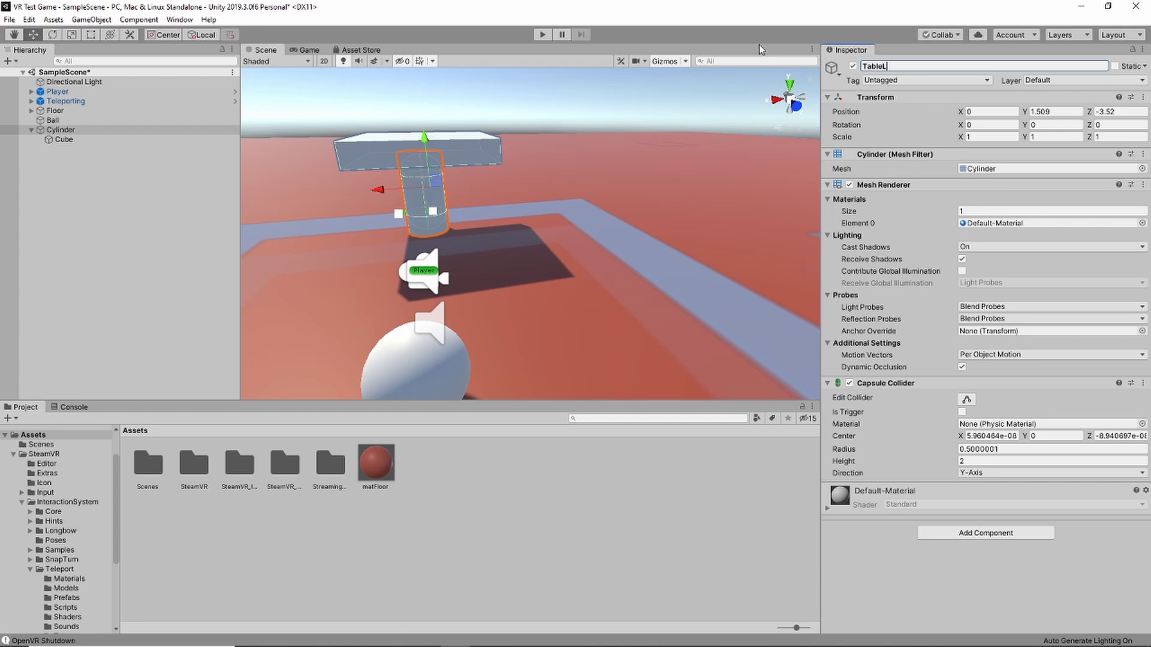
left_click(63, 139)
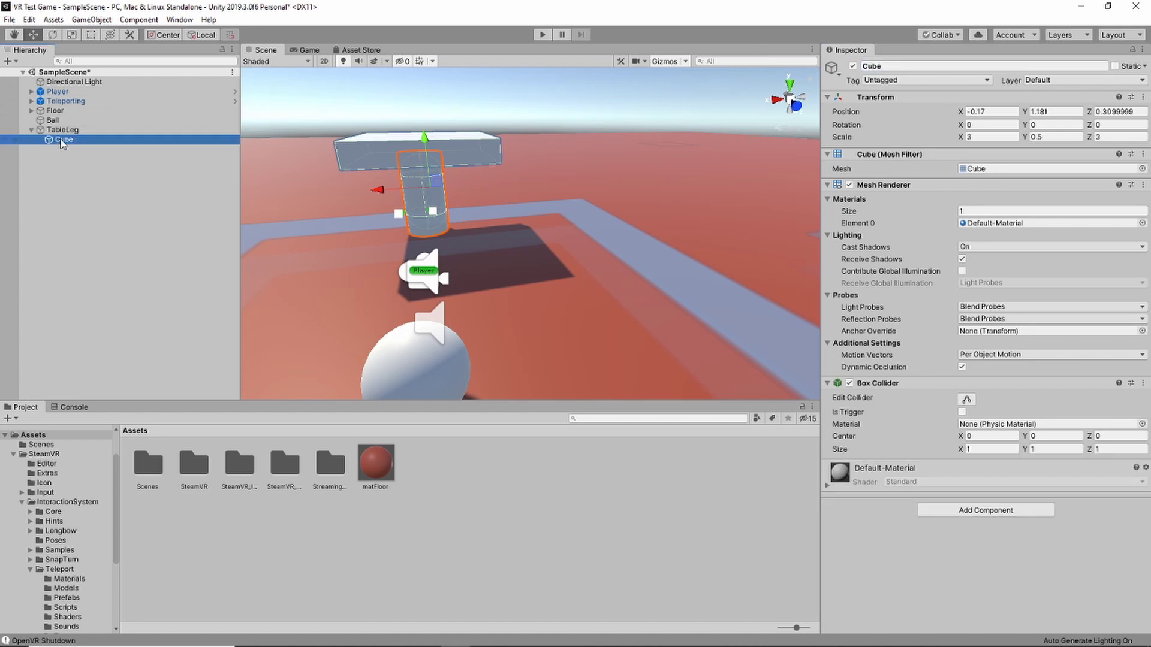
left_click(953, 66)
type("Tabl")
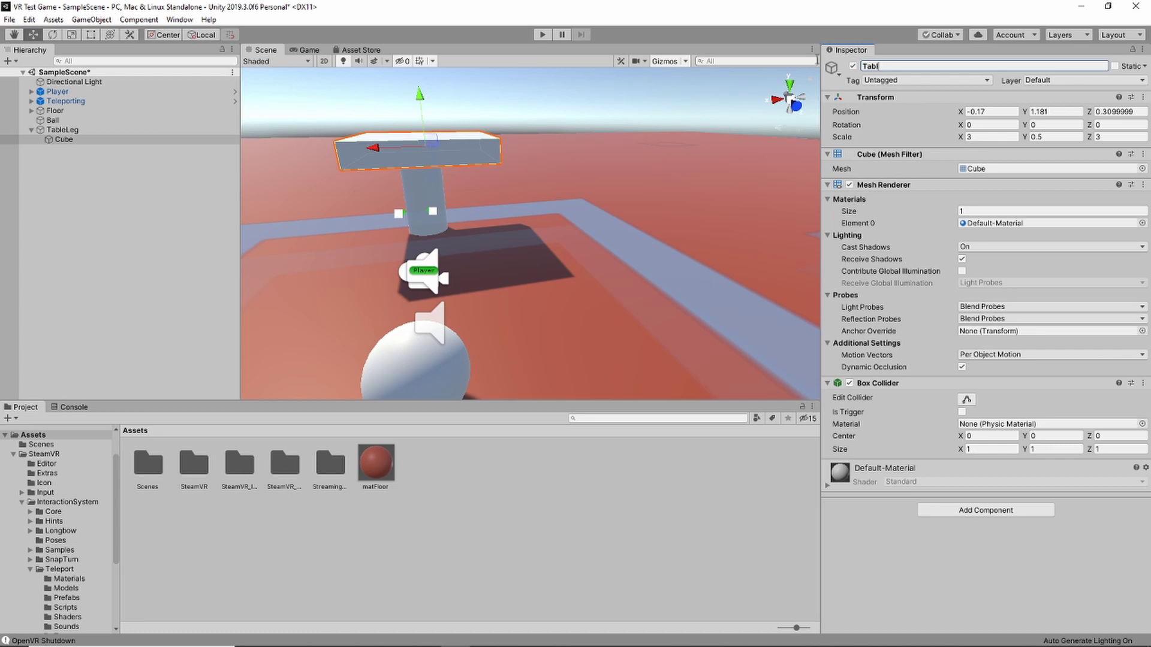
type("eTop")
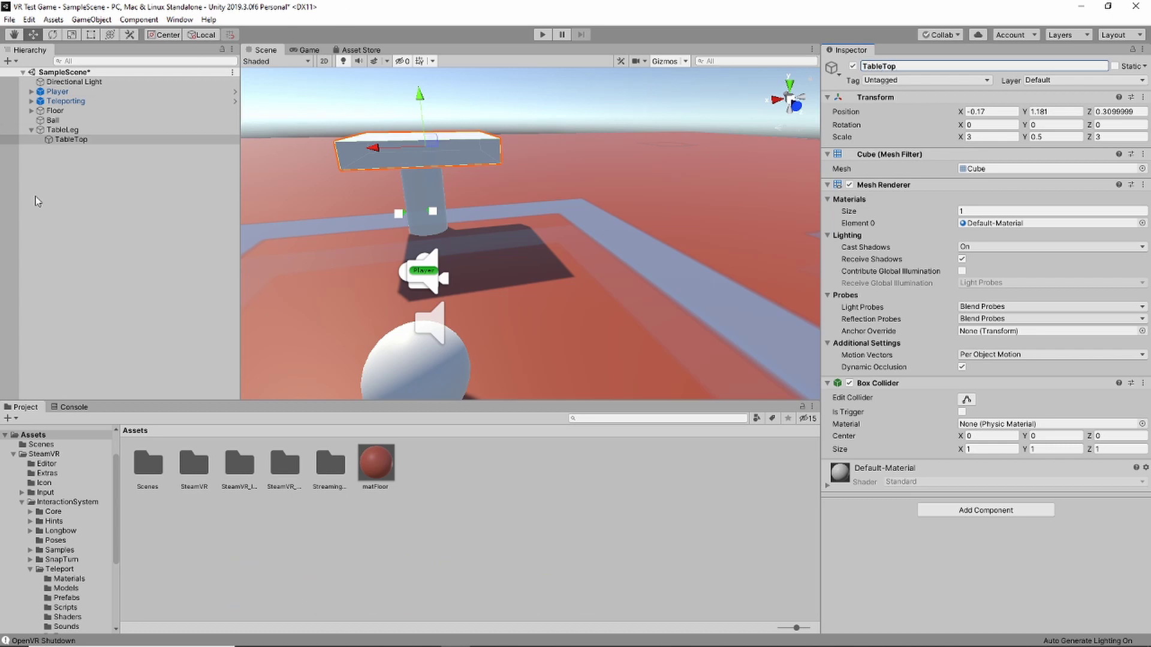
Centre TableTop over the leg by setting its X and Z positions to 0
left_click(989, 111)
type("-")
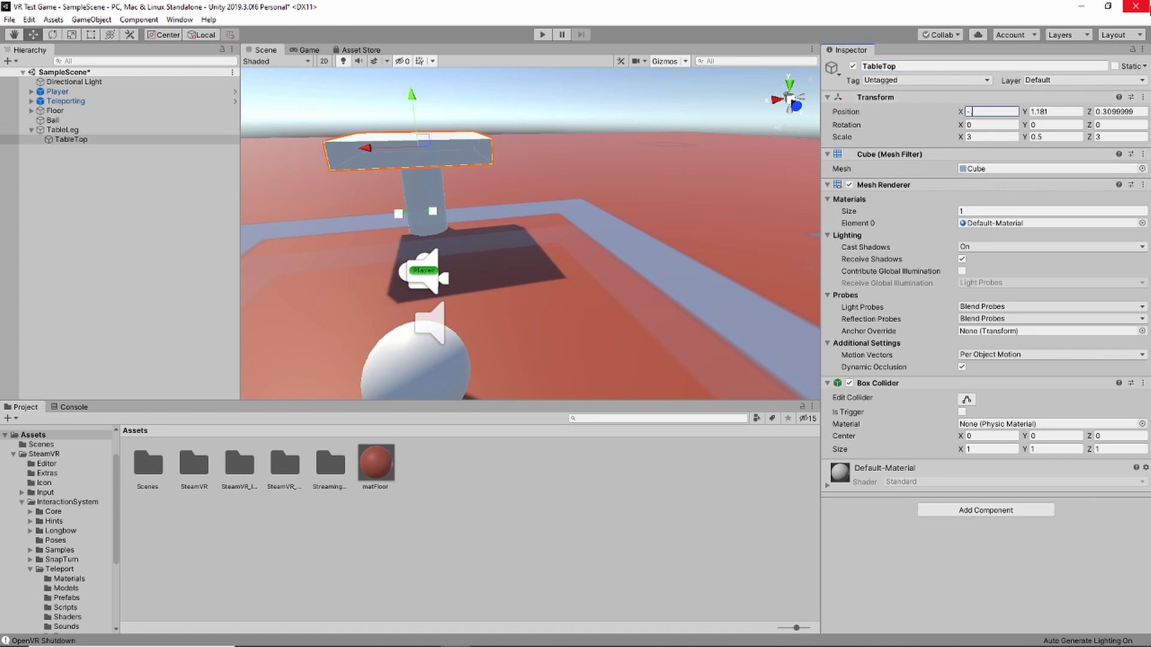
type("1")
key("BackSpace")
type(".25")
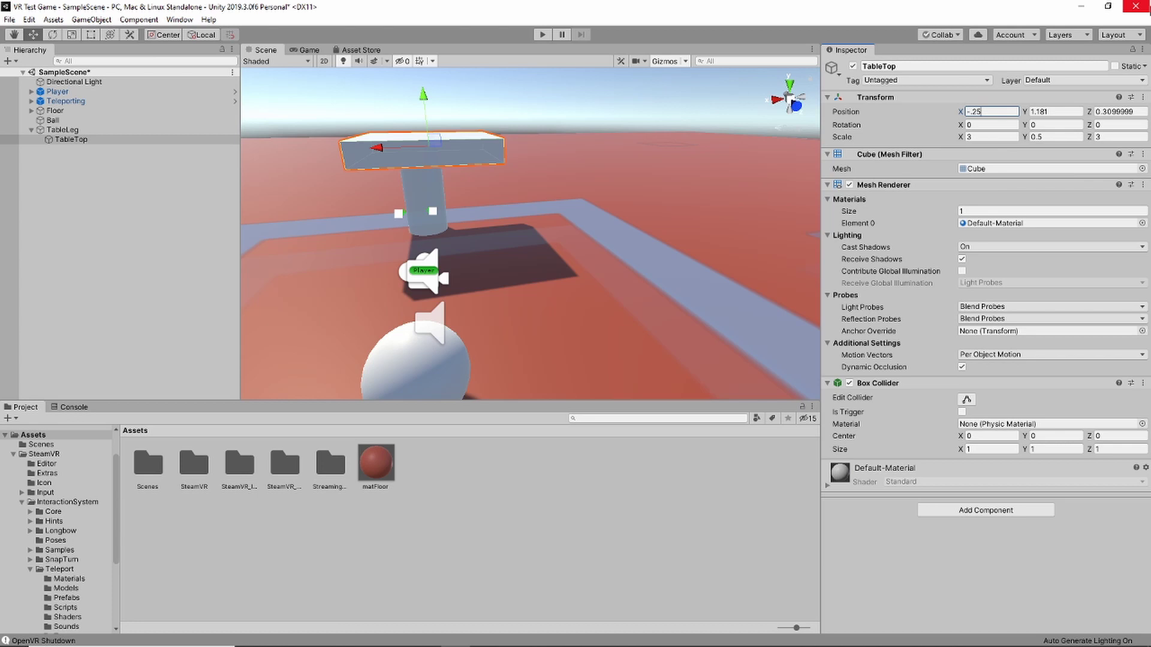
key("BackSpace")
key("BackSpace")
key("BackSpace")
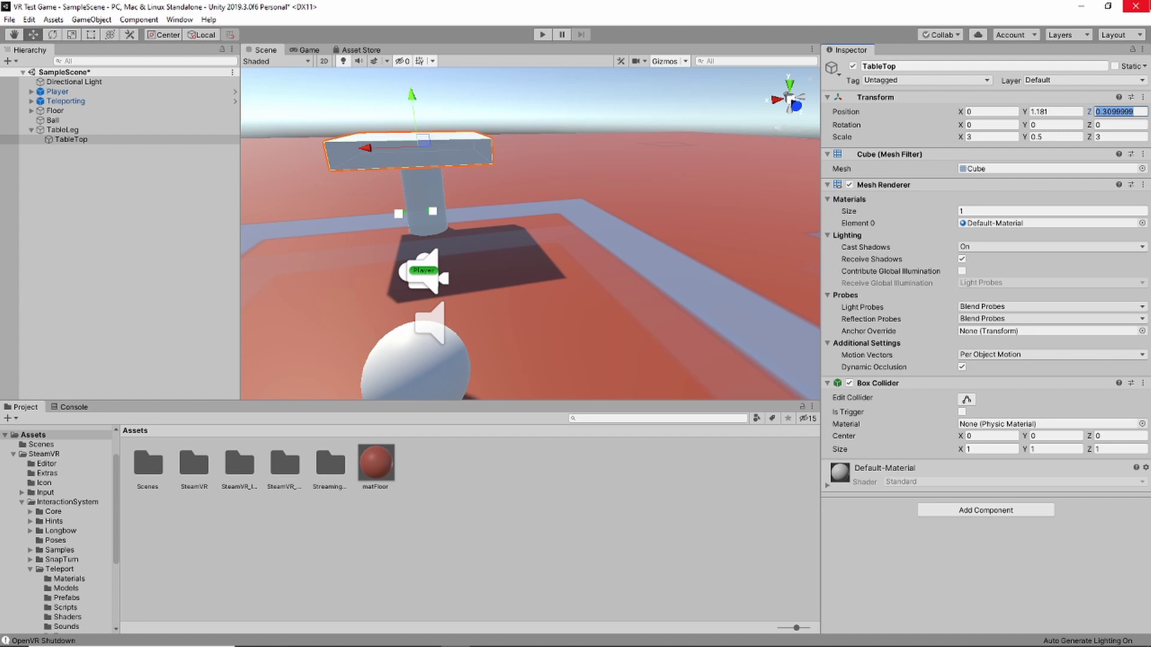
type("0")
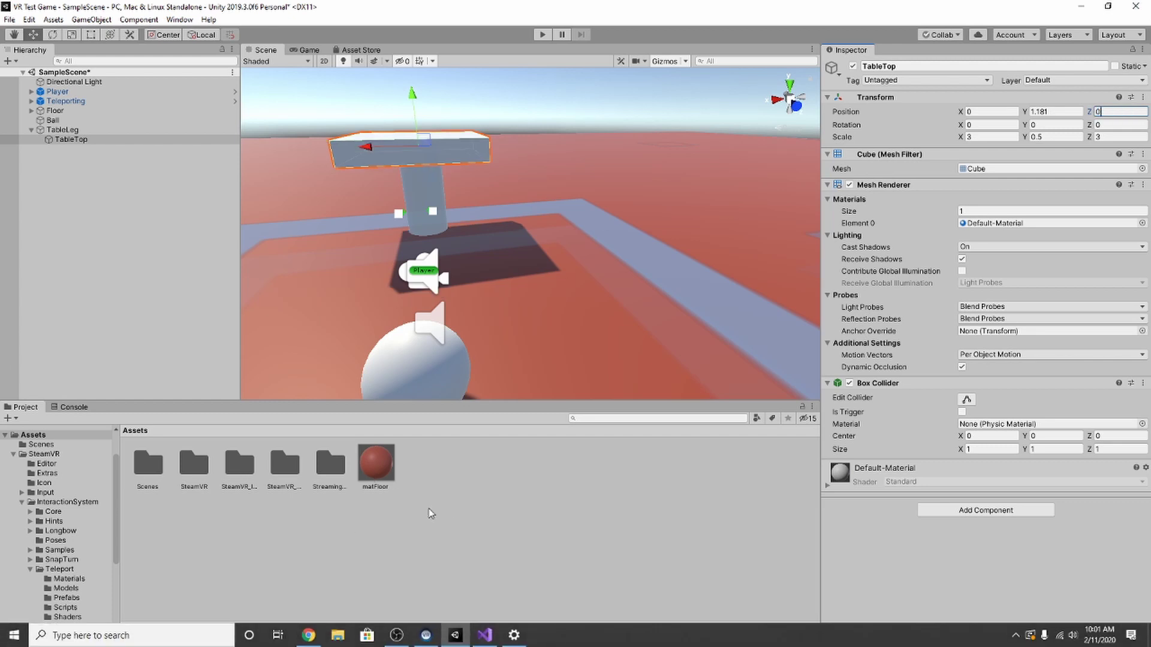
Select TableLeg together with TableTop and shrink the table vertically to a TableLeg Y scale of about 0.81
left_click(452, 535)
scroll(357, 239, "down", 3)
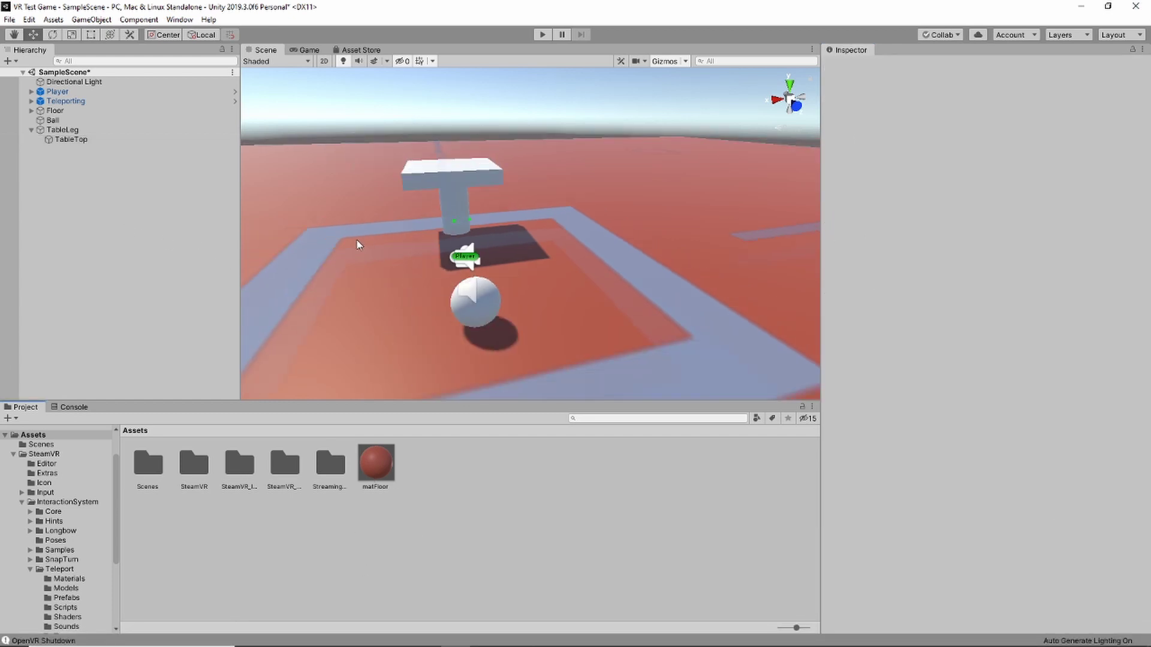
left_click_drag(356, 241, 304, 247, "alt")
scroll(358, 278, "up", 8)
scroll(445, 265, "down", 2)
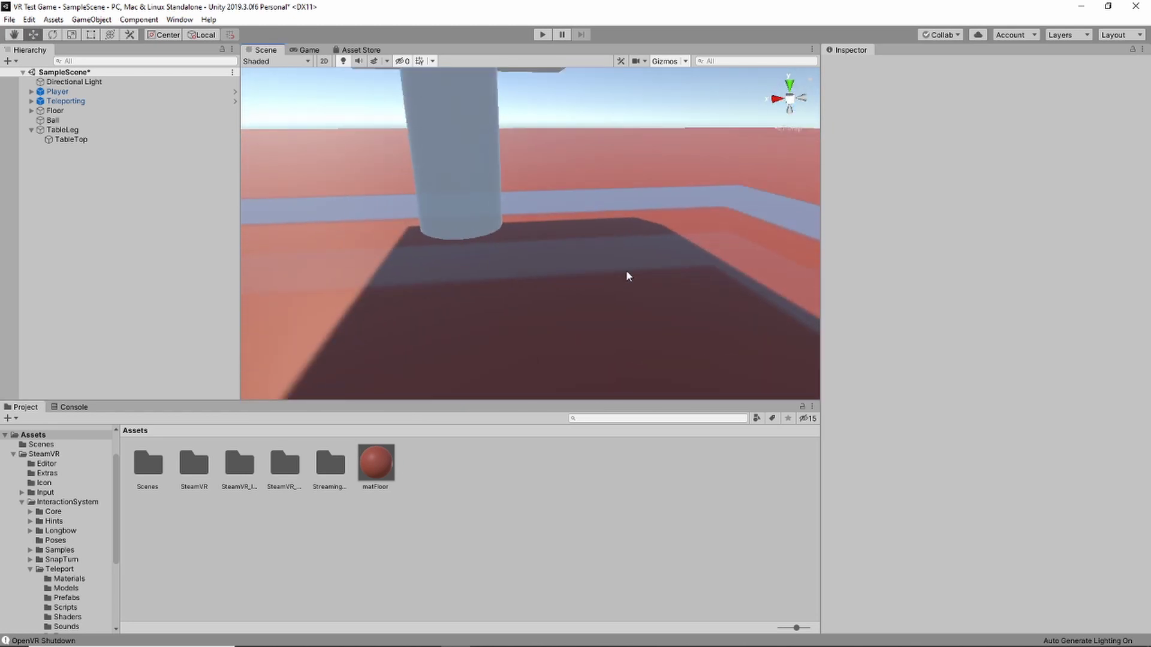
right_click_drag(626, 271, 609, 185)
scroll(609, 186, "down", 6)
left_click(62, 129)
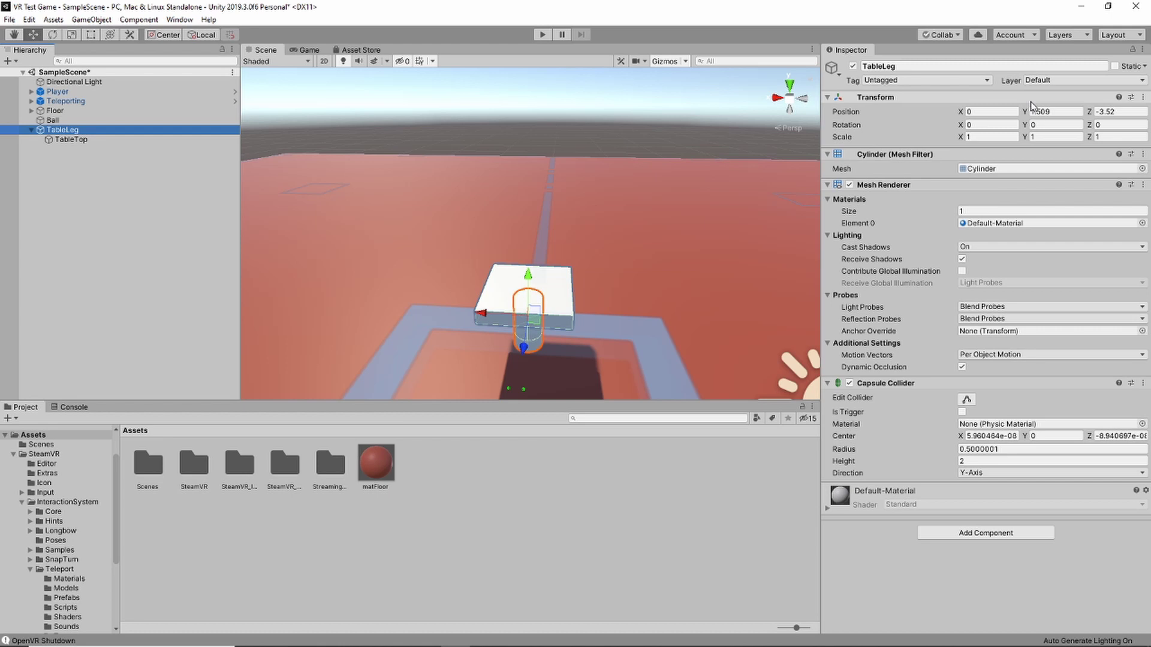
left_click(71, 139, "shift")
left_click(70, 35)
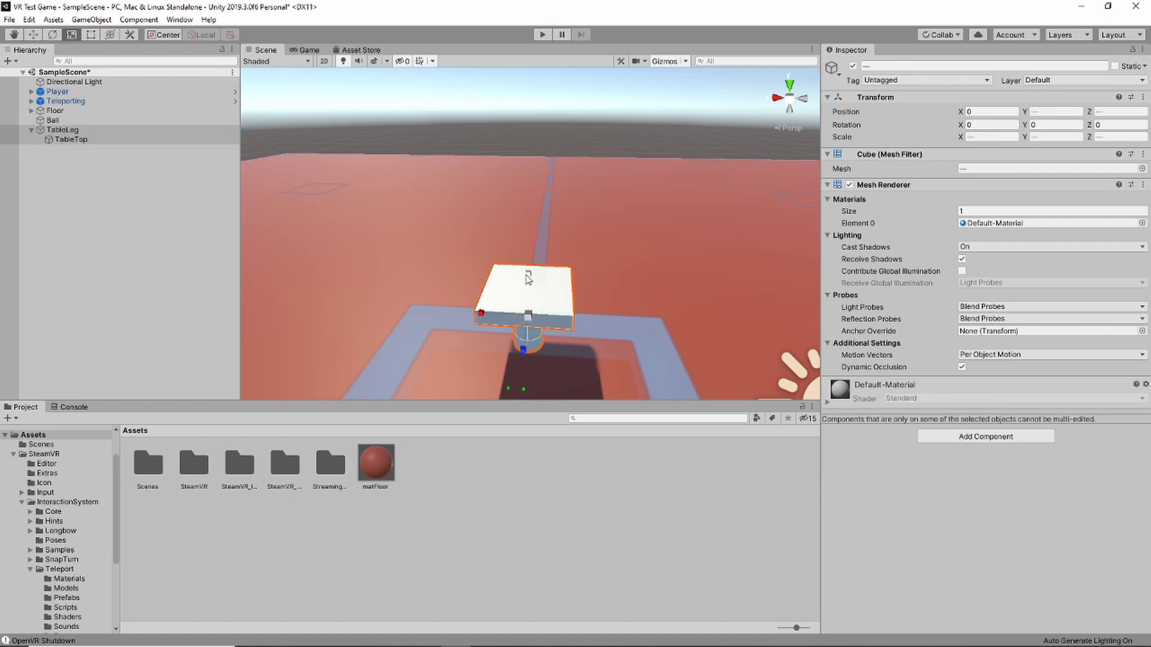
scroll(585, 300, "down", 2)
right_click_drag(590, 300, 681, 278)
scroll(681, 278, "down", 2)
Lower the whole table to a TableLeg Y position of 1.3 and test its height in play mode
left_click(33, 35)
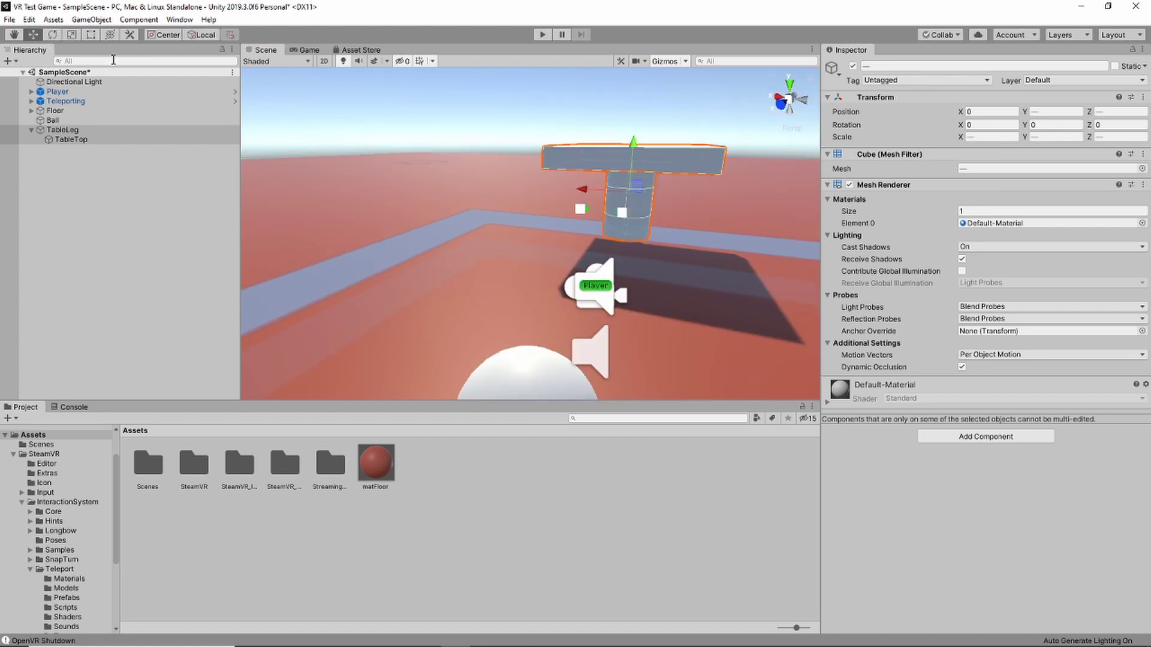
left_click_drag(631, 147, 631, 154)
left_click(542, 34)
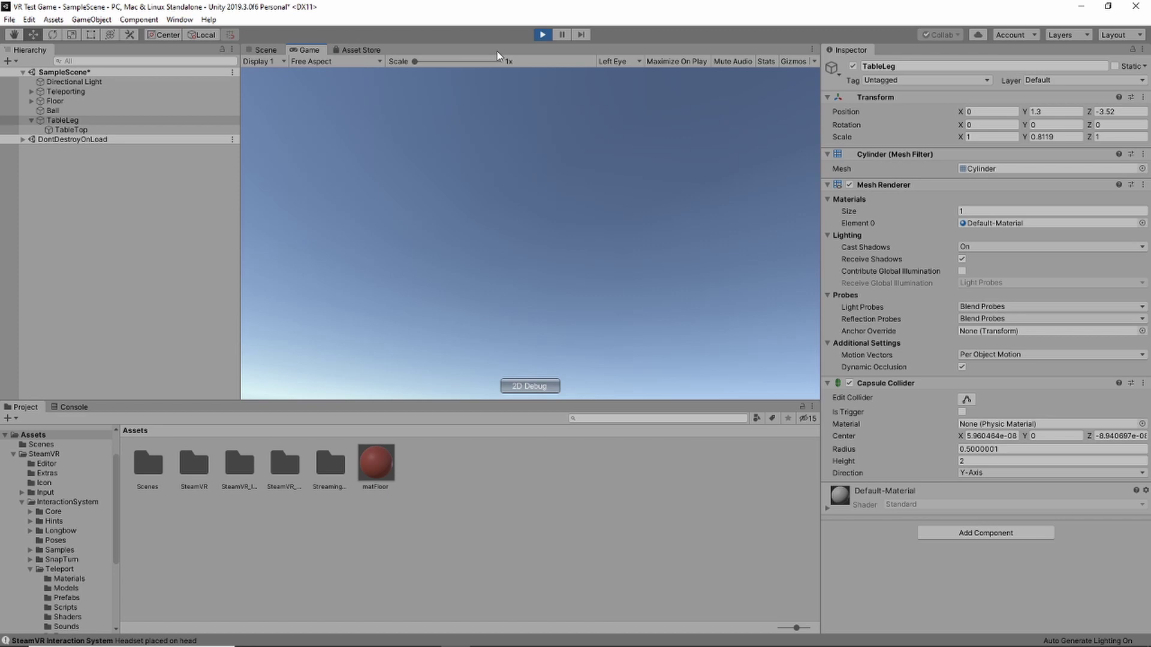
left_click(541, 34)
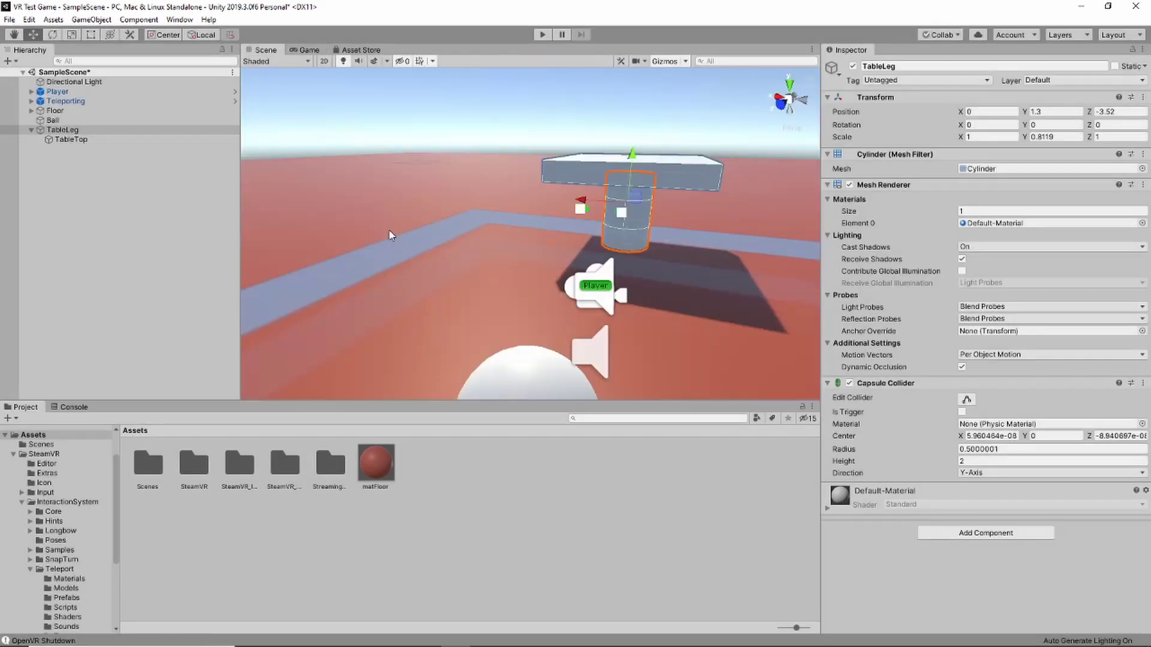
Thin the tabletop by setting TableTop's Y scale to 0.2
left_click(683, 175)
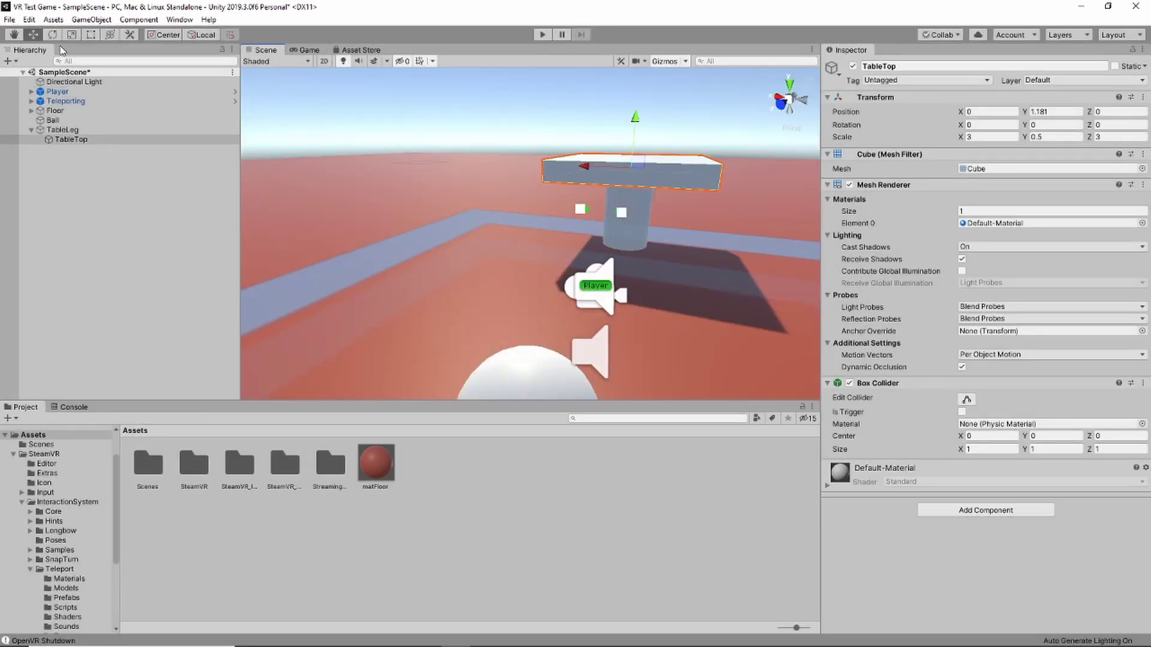
left_click(1044, 111)
key("BackSpace")
type("0.2")
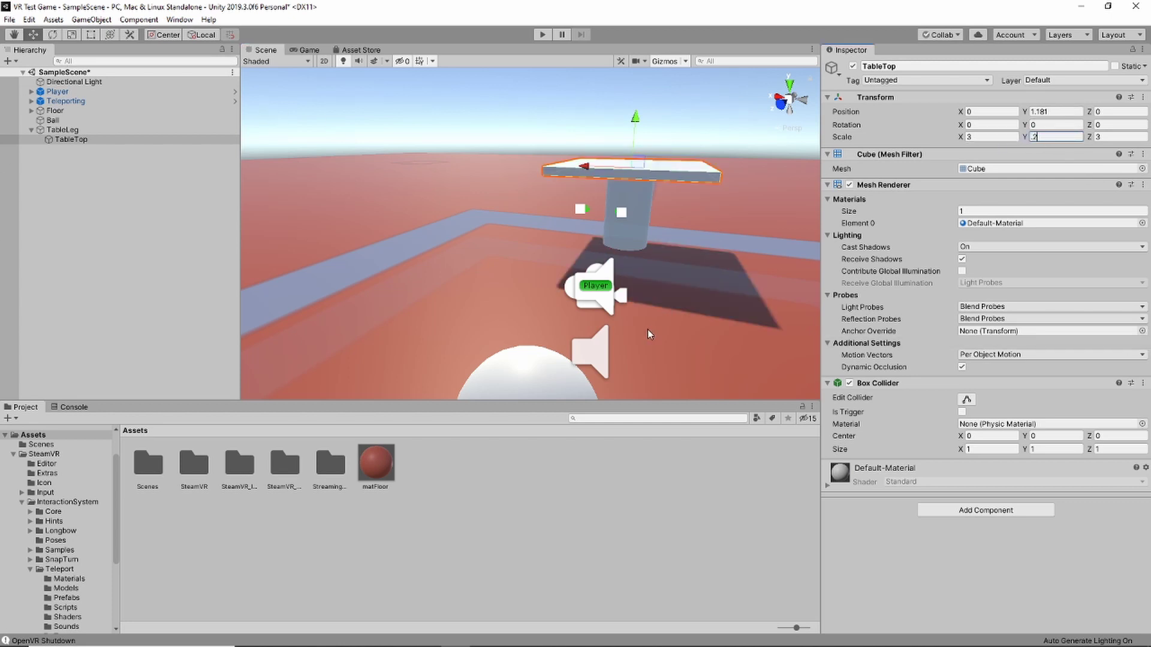
Nudge TableTop down onto the leg to a Y position of about 1.18 and test the table in play mode
scroll(647, 330, "up", 3)
scroll(670, 294, "down", 2)
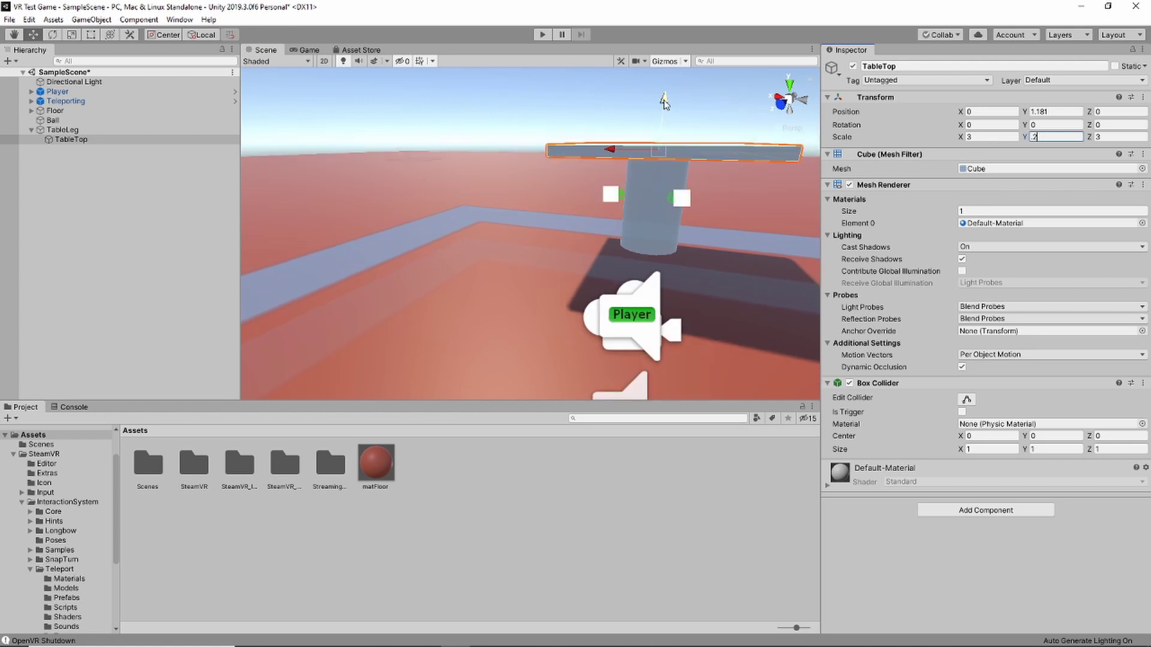
left_click_drag(664, 103, 668, 107)
scroll(769, 204, "down", 3)
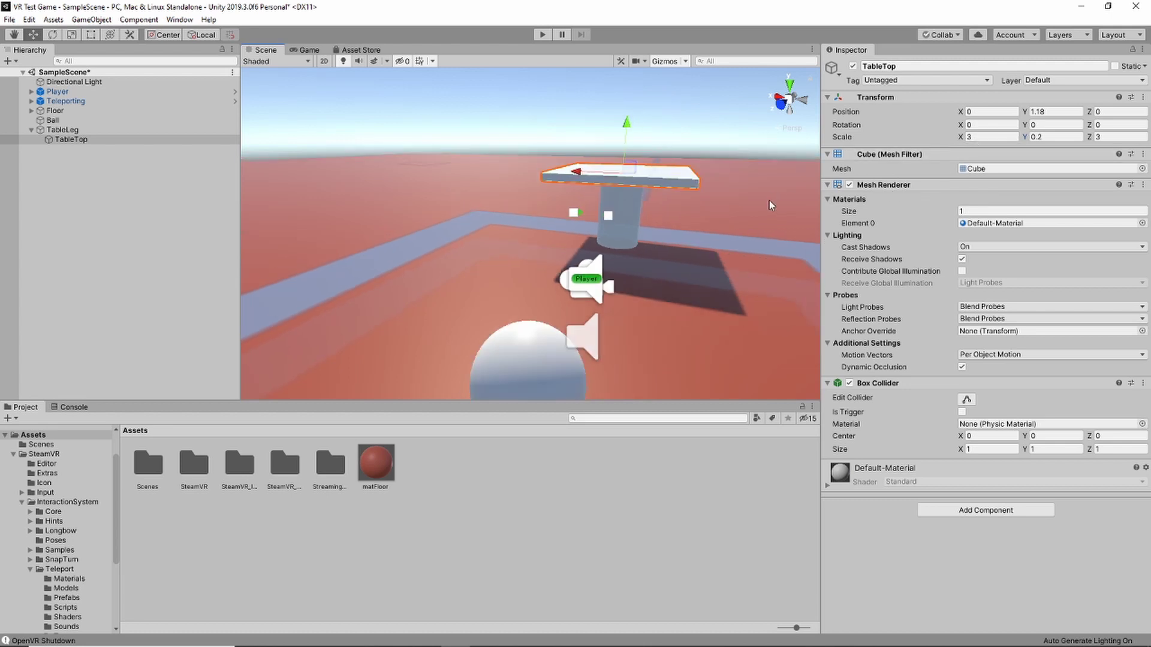
scroll(761, 203, "up", 2)
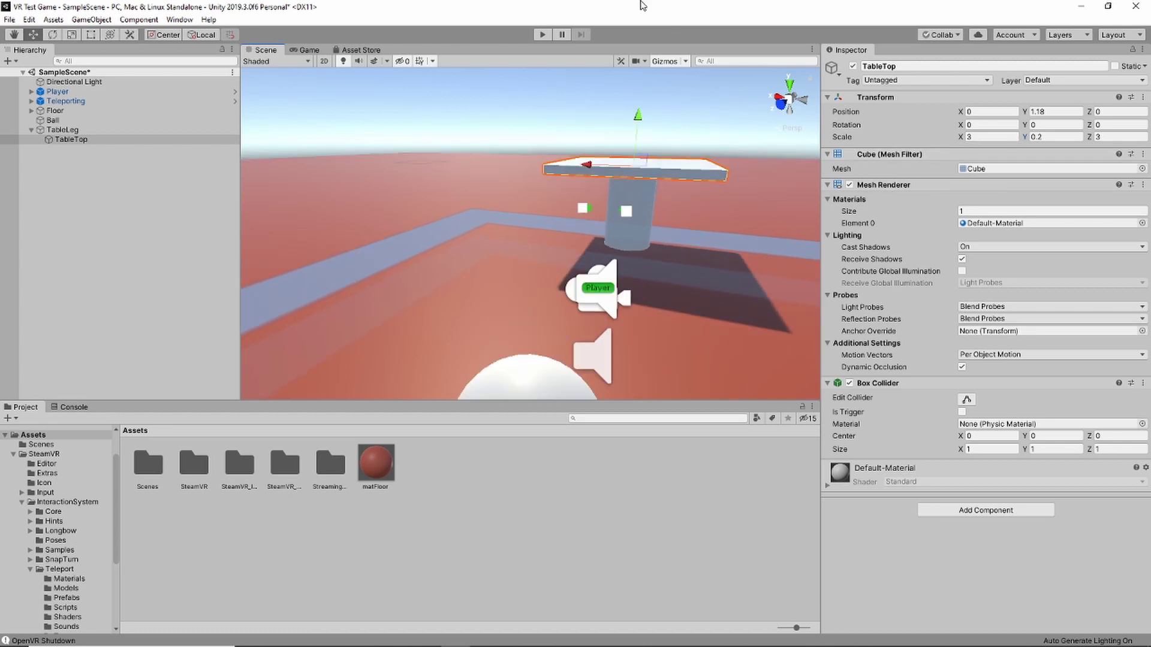
left_click(541, 34)
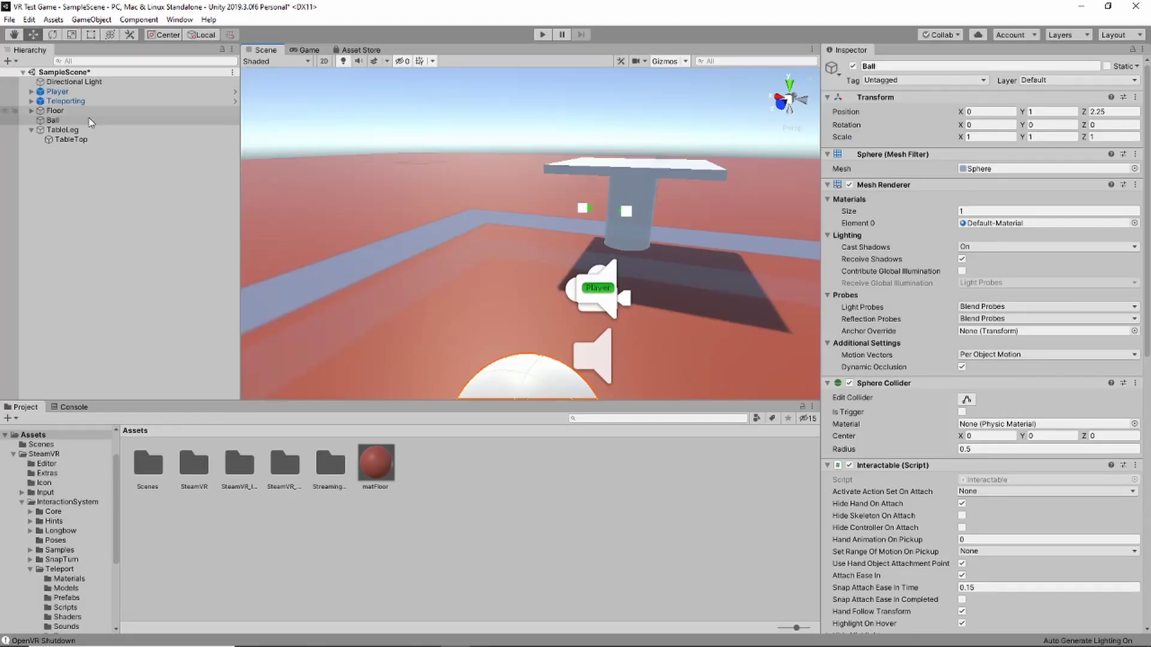
Move the Ball onto the tabletop, at about Y 2.85, Z -3.05, and test the scene in play mode
key("f")
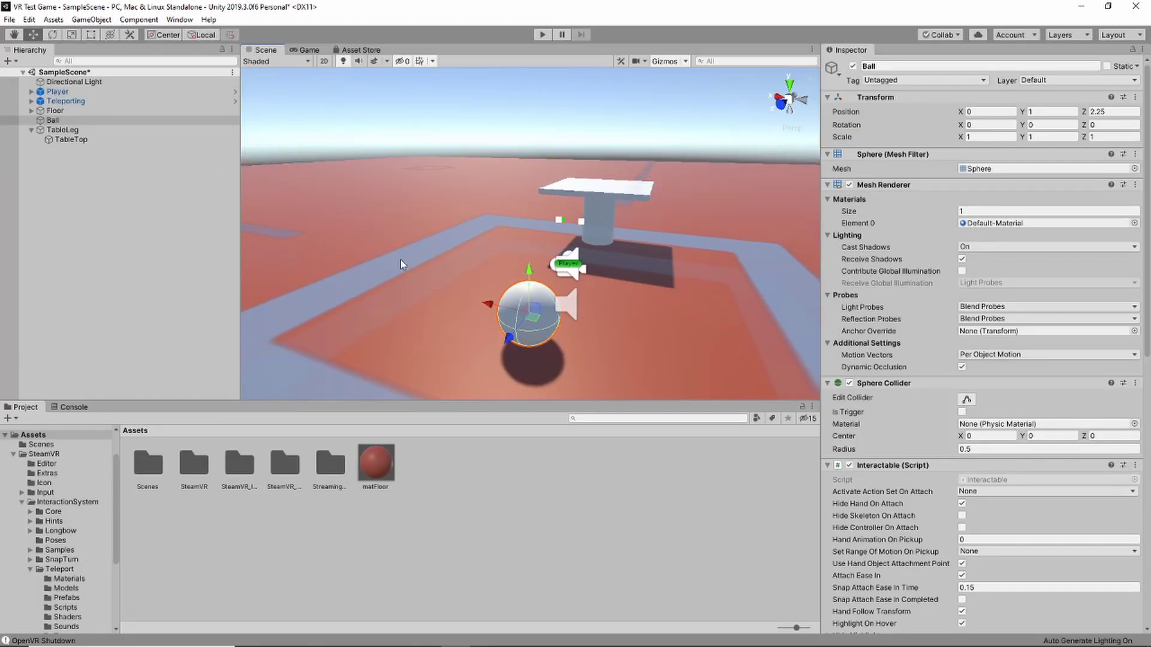
left_click_drag(509, 341, 556, 175)
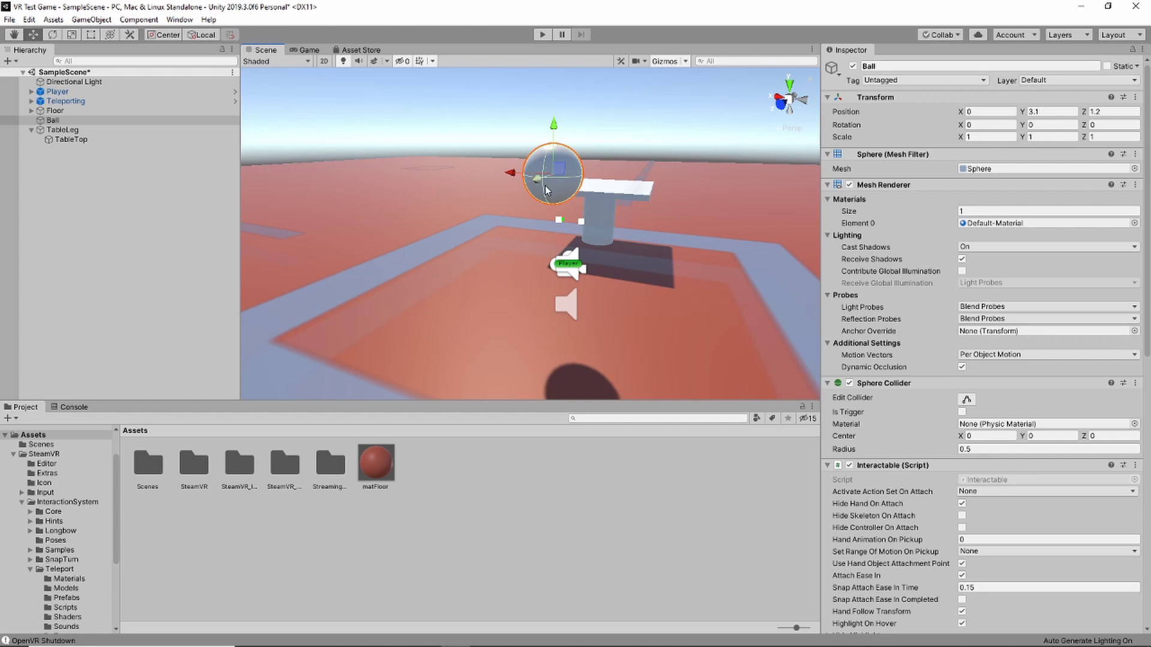
left_click_drag(538, 181, 602, 155)
left_click_drag(605, 113, 603, 120)
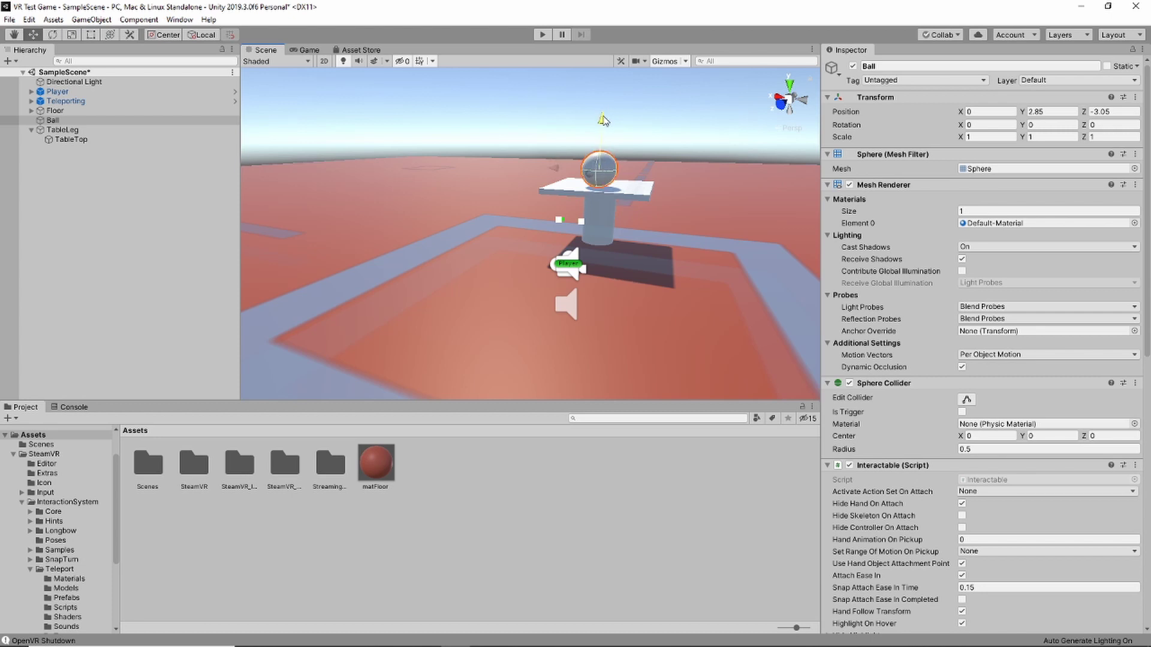
left_click(542, 35)
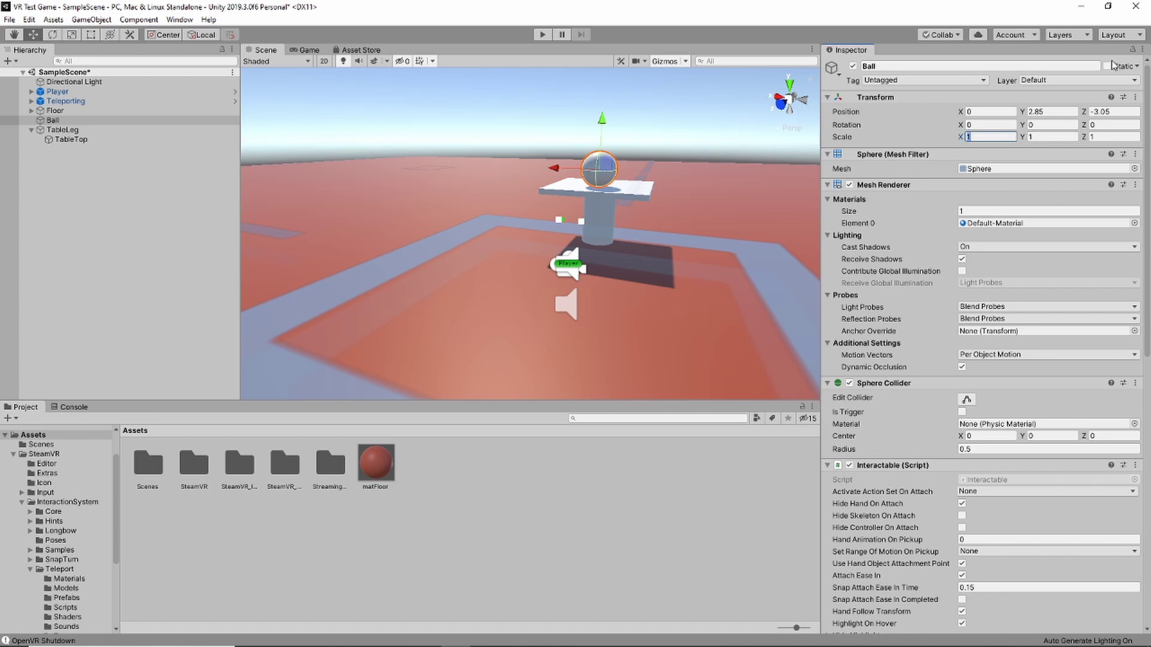
Scale the Ball to 0.25 on all three axes and test the scene in play mode
key("BackSpace")
key("Tab")
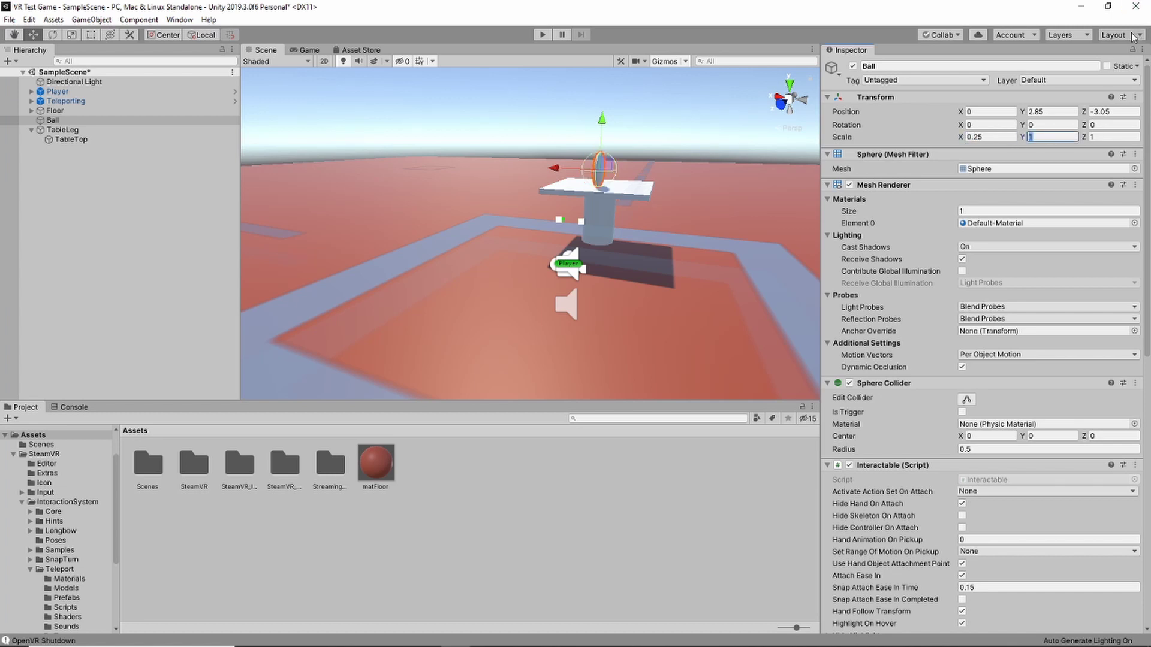
type(".25")
key("Tab")
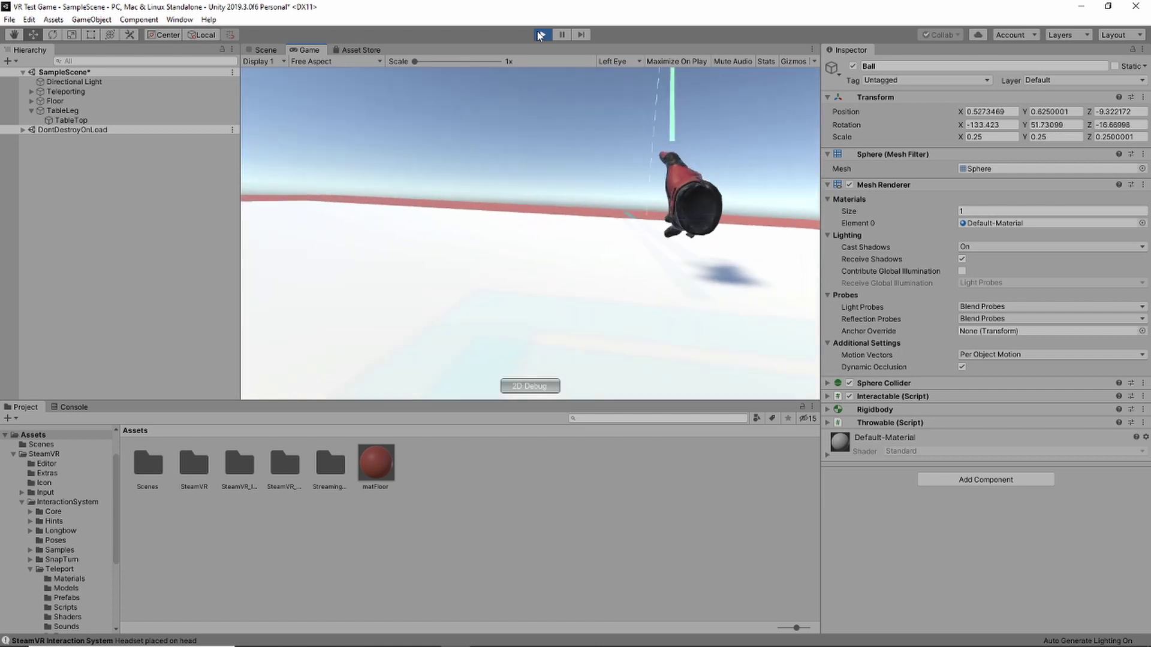
left_click(542, 34)
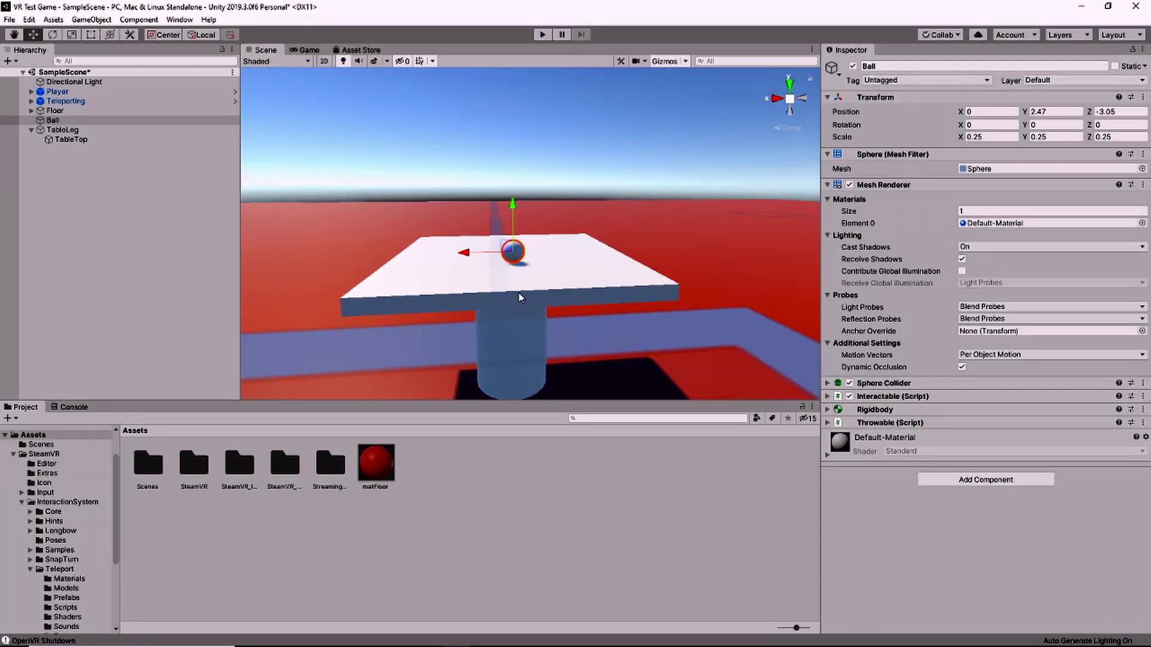
Shorten the table by setting TableLeg's Y scale to 0.5 and lower it to a Y position of 1.05
left_click(521, 298)
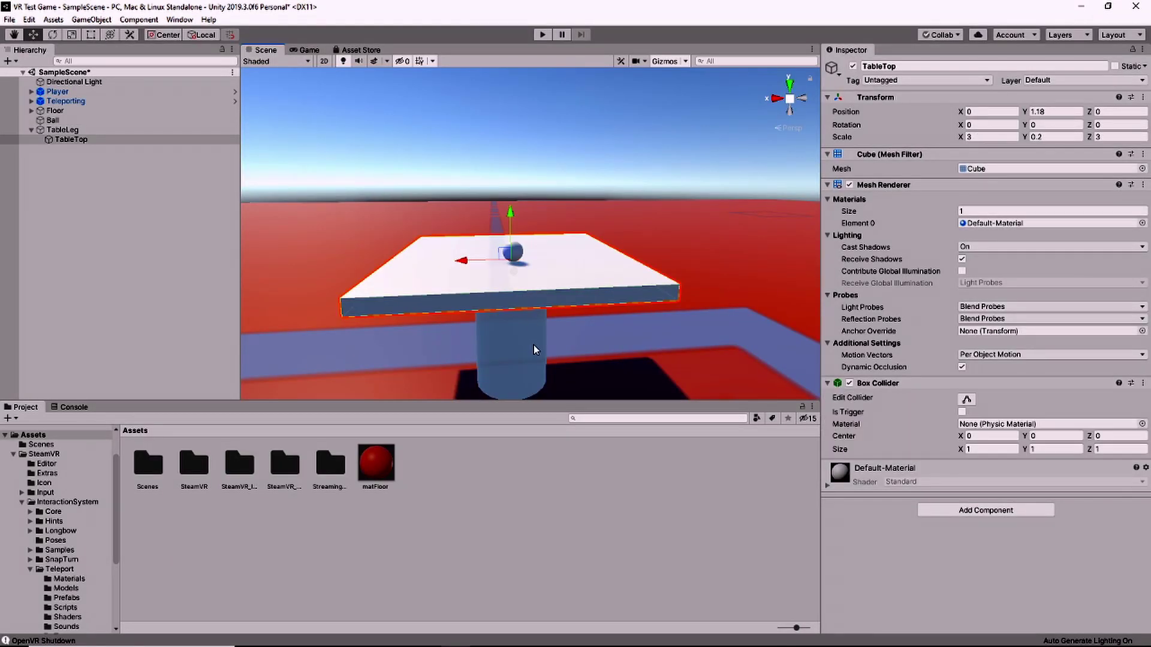
left_click(62, 130)
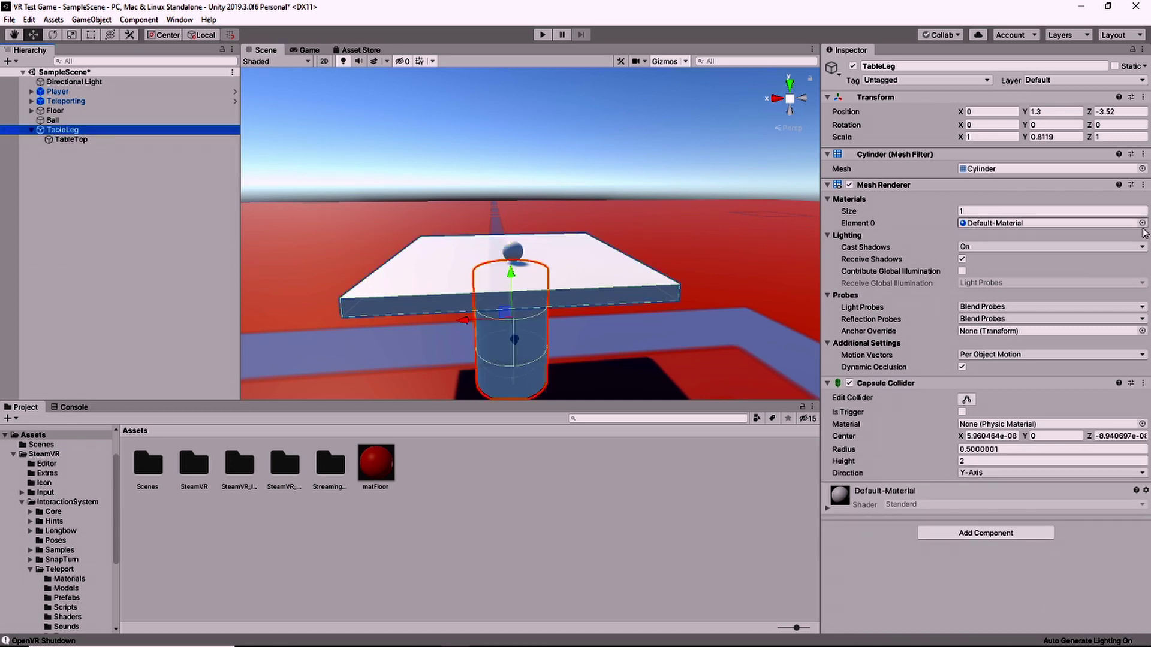
left_click(1061, 136)
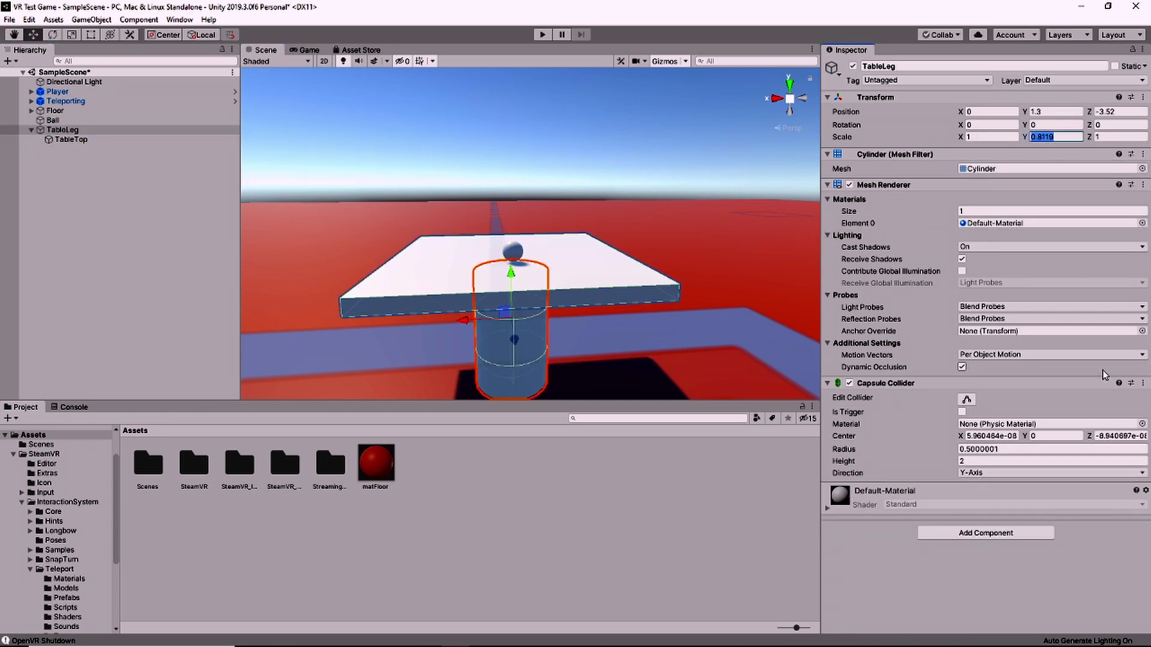
type(".5")
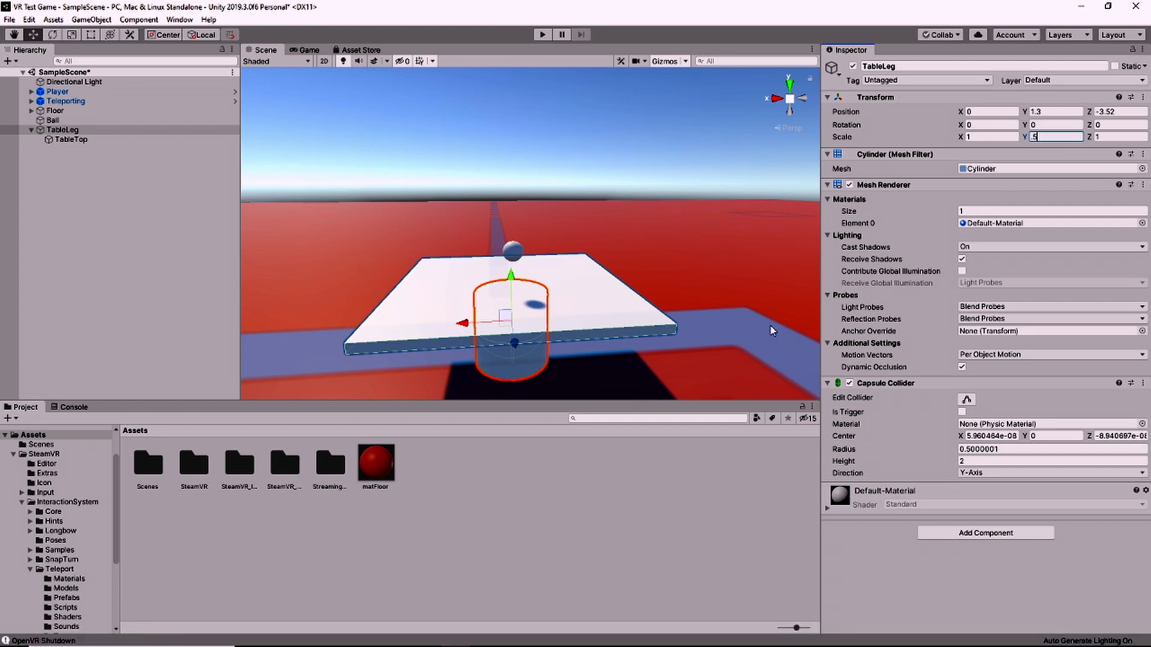
scroll(737, 352, "down", 3)
left_click_drag(518, 245, 518, 259)
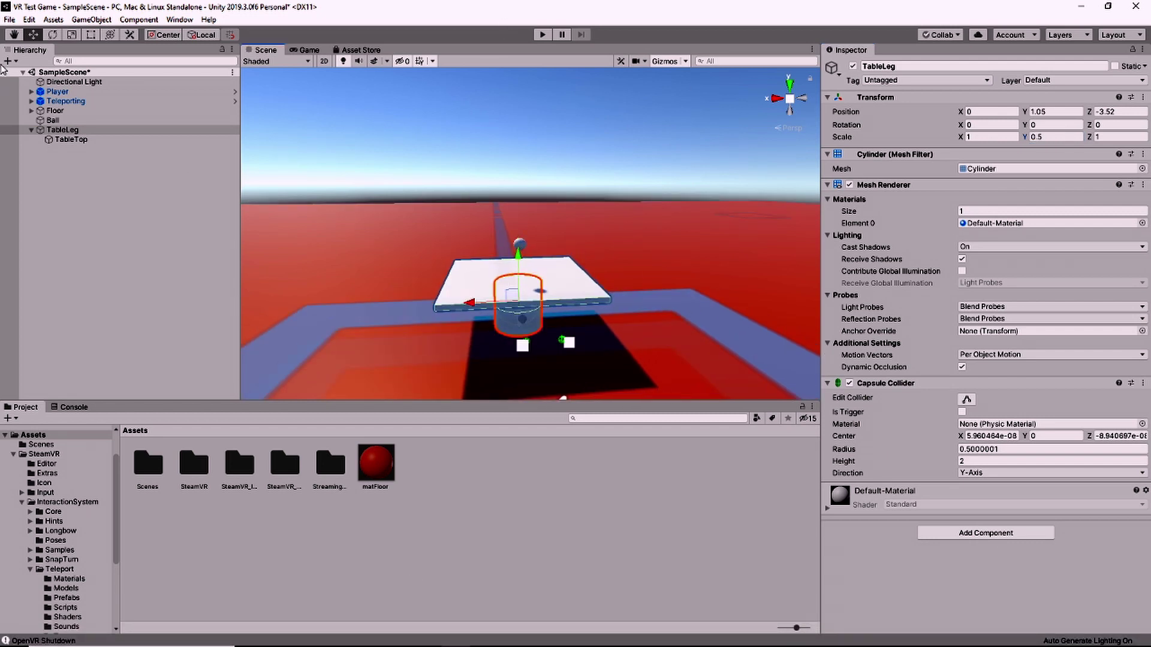
Lower the Ball along the Y axis to just above the lowered tabletop
left_click(66, 122)
left_click_drag(519, 203, 519, 232)
left_click(68, 139)
Narrow the table by setting TableLeg's X and Z scale to 0.6 and test the scene in play mode
left_click(63, 130)
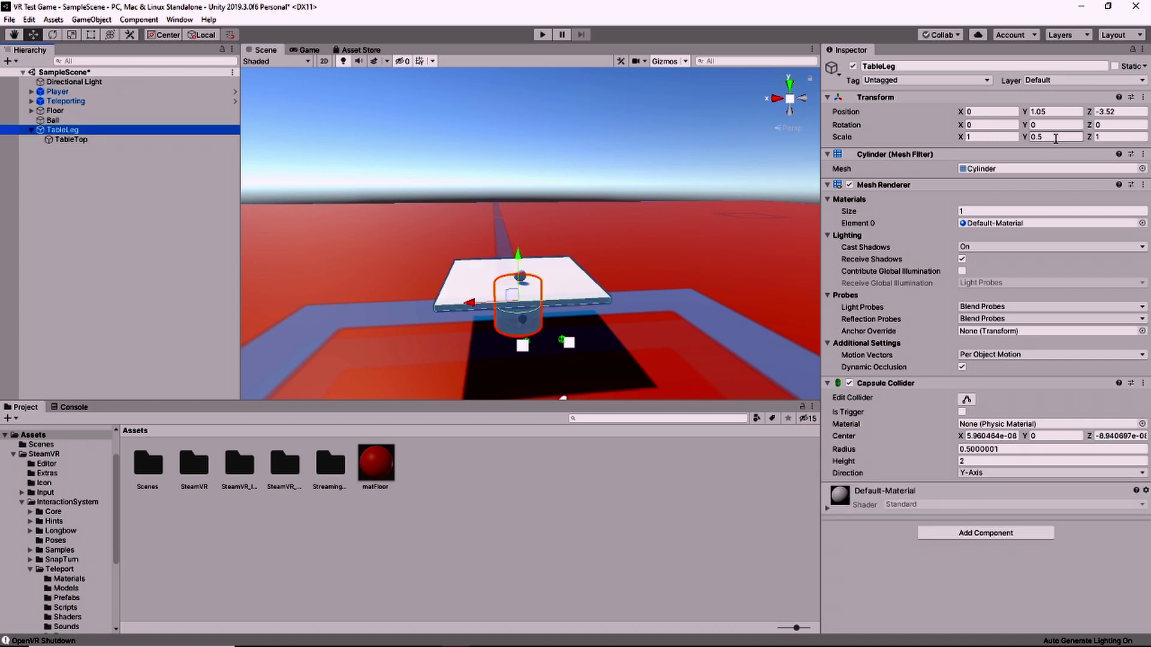
left_click(992, 137)
type("0.75")
key("Tab")
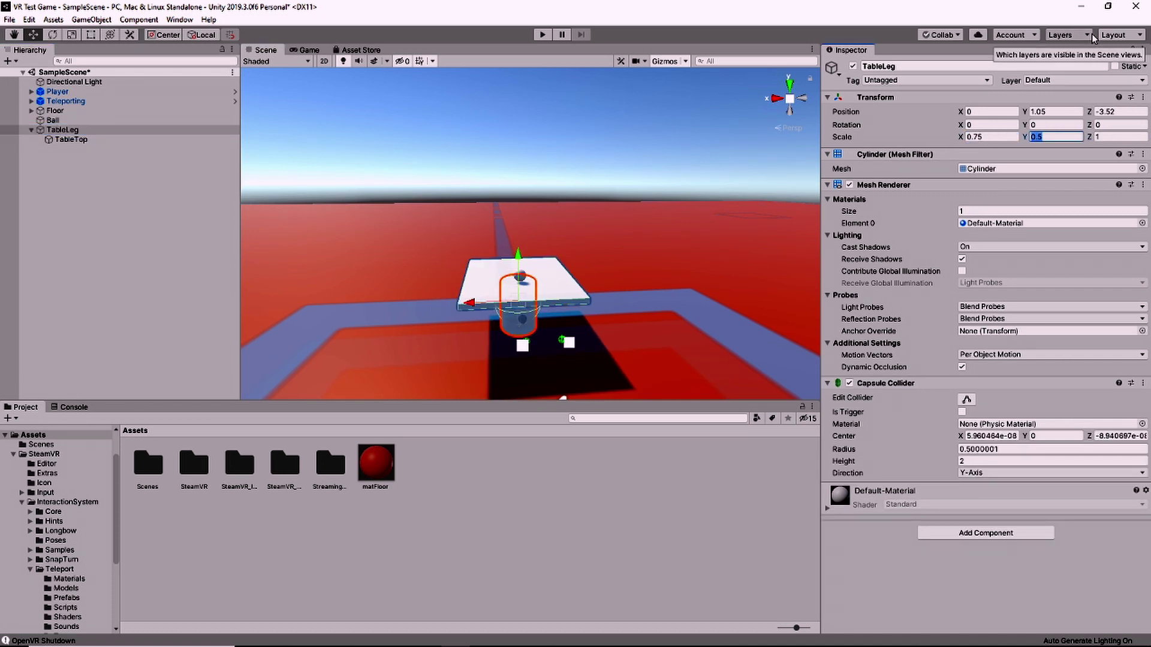
key("shift+Tab")
type(".6")
key("Tab")
key("Tab")
type(".6")
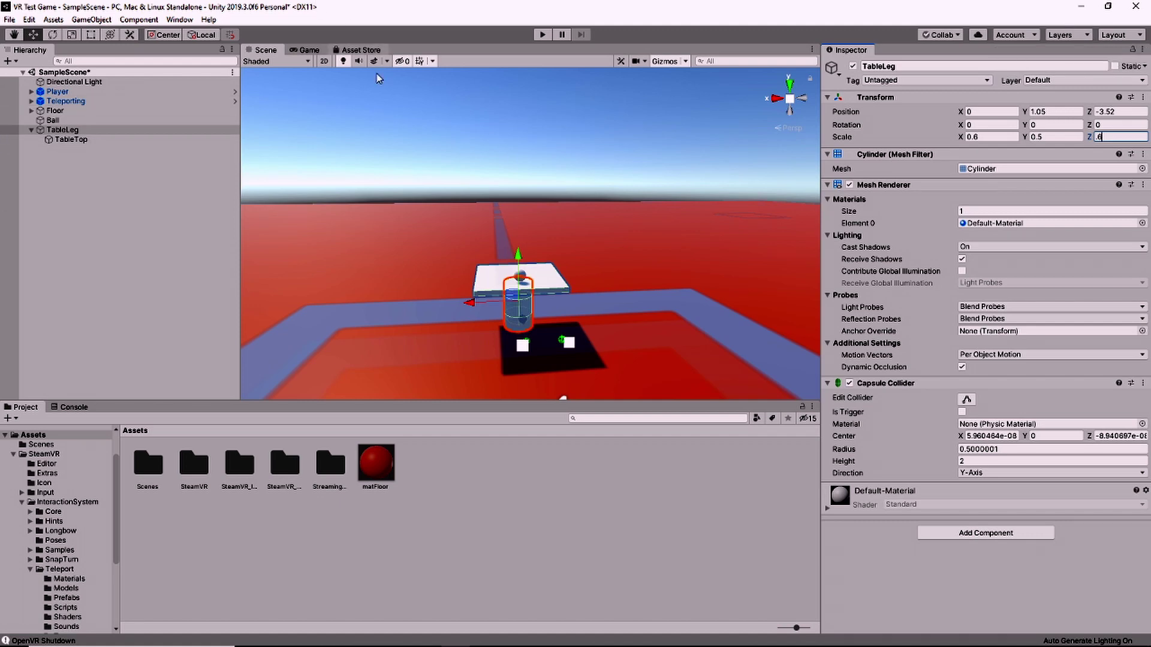
left_click(540, 35)
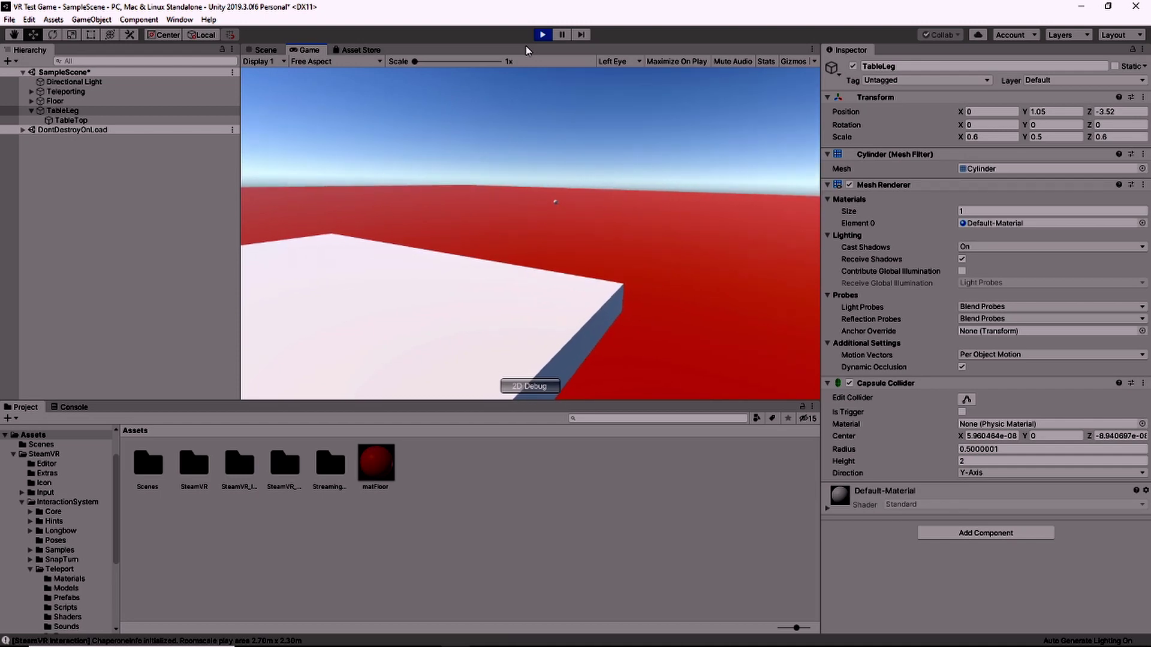
left_click(543, 34)
Copy and paste the TableLeg object with its tabletop and rename the copy as GameTable
left_click(66, 130)
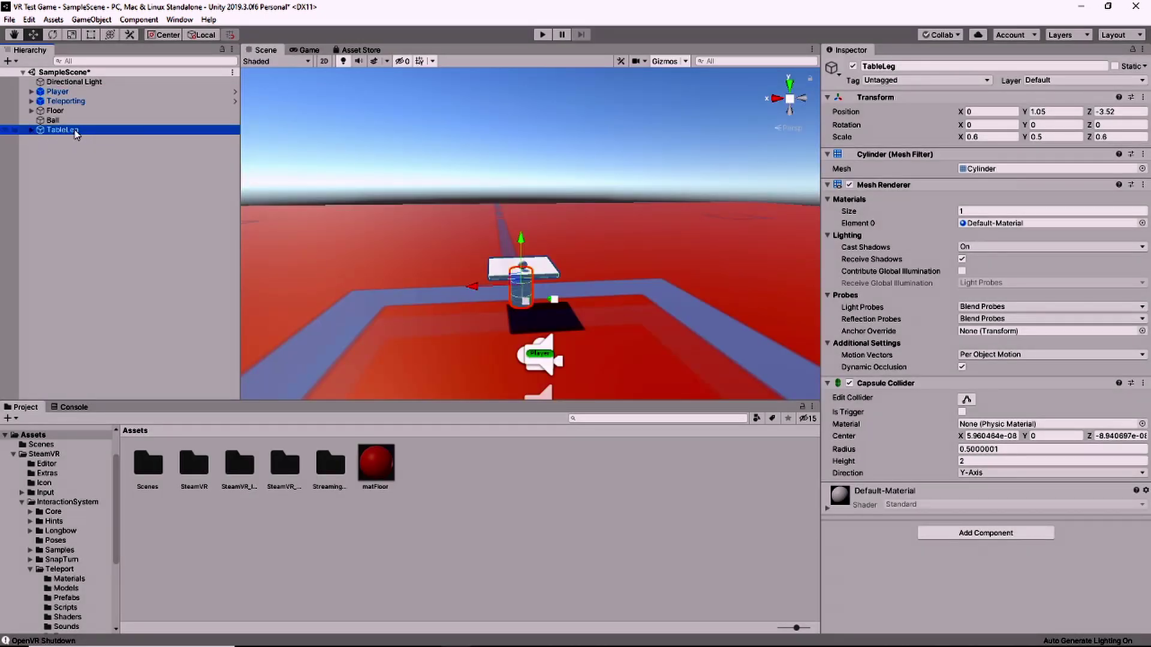
right_click(72, 129)
left_click(91, 139)
right_click(73, 160)
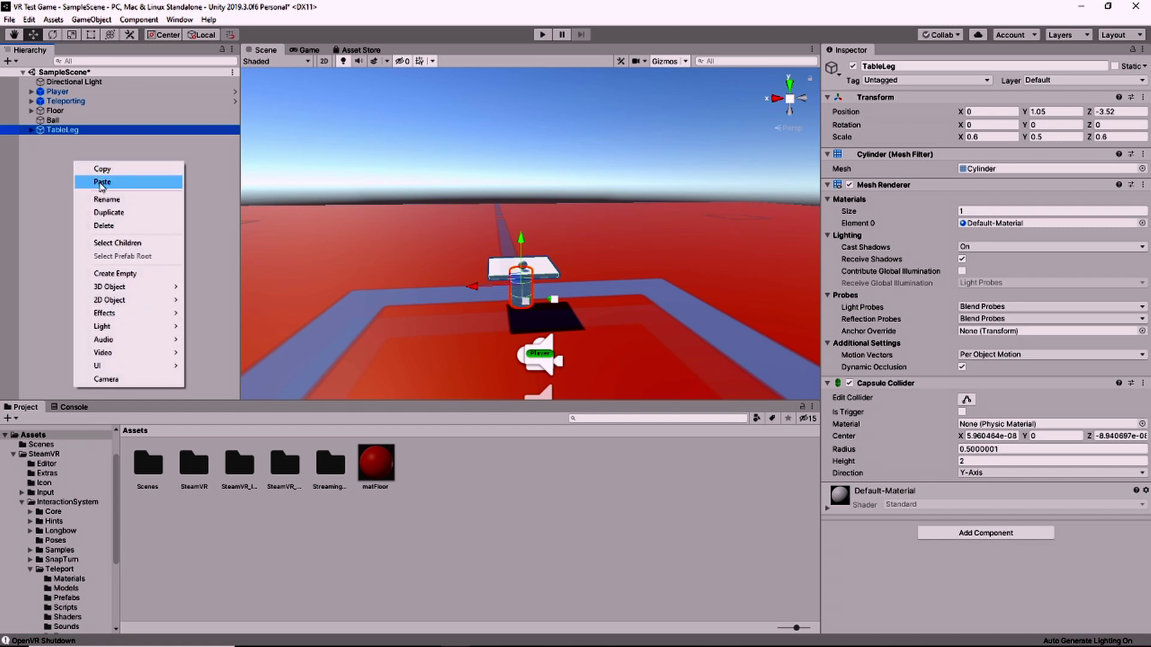
left_click(102, 183)
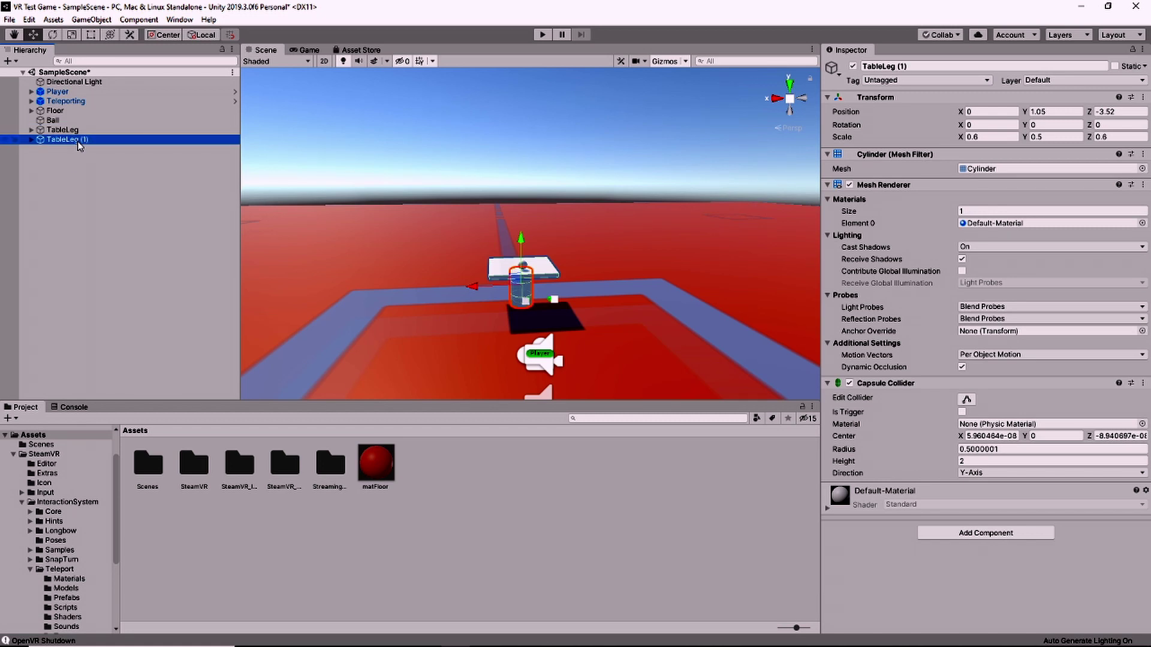
left_click(78, 139)
type("GameTable")
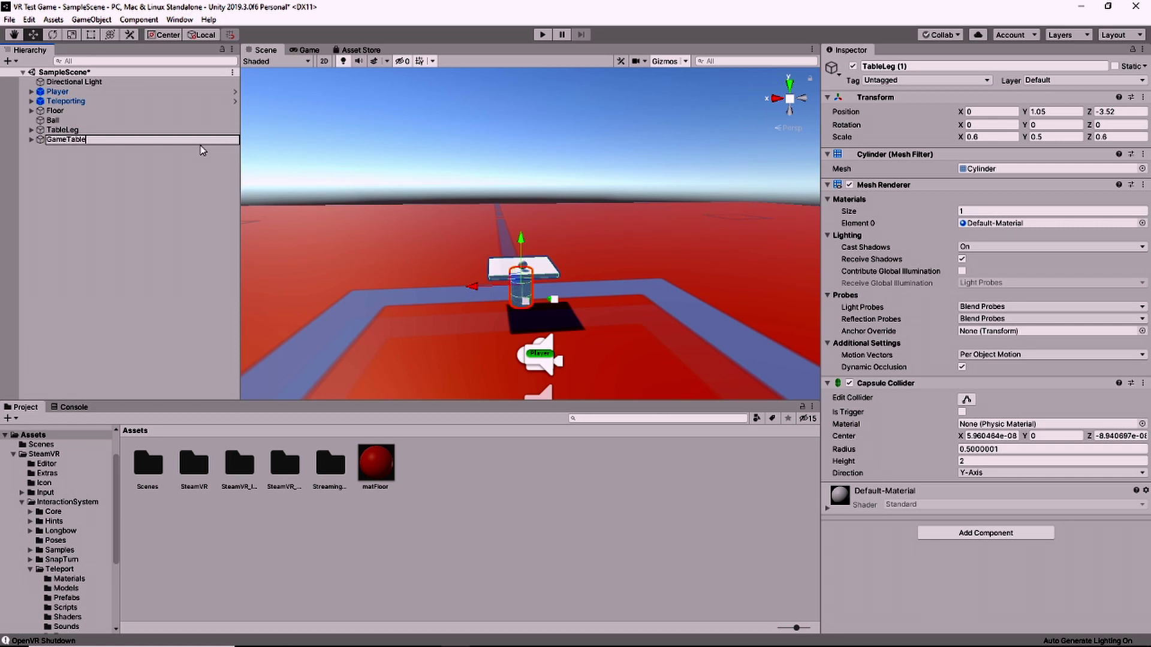
key("Return")
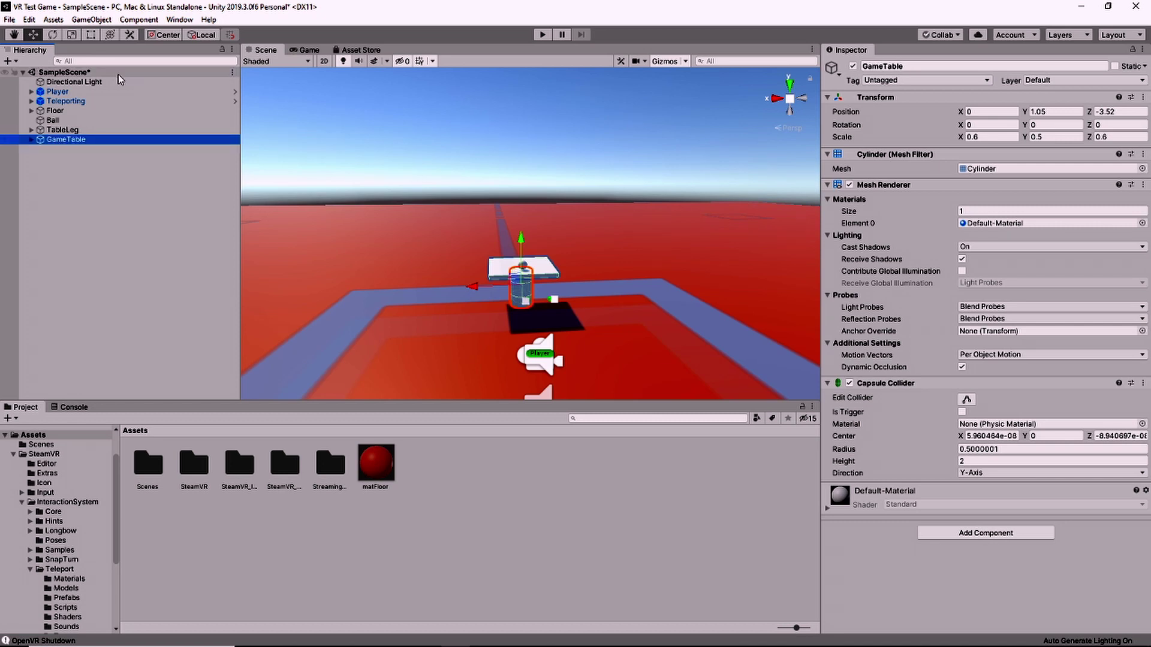
Rename the original TableLeg object as BallTable
left_click(901, 65)
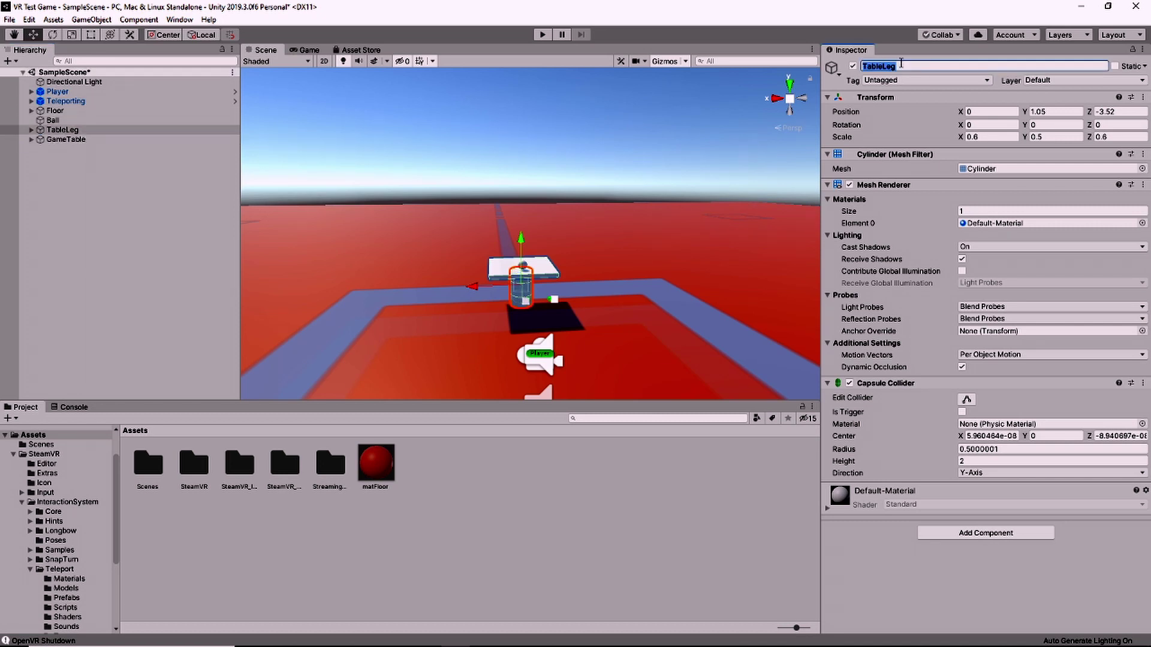
type("Ball")
left_click(62, 157)
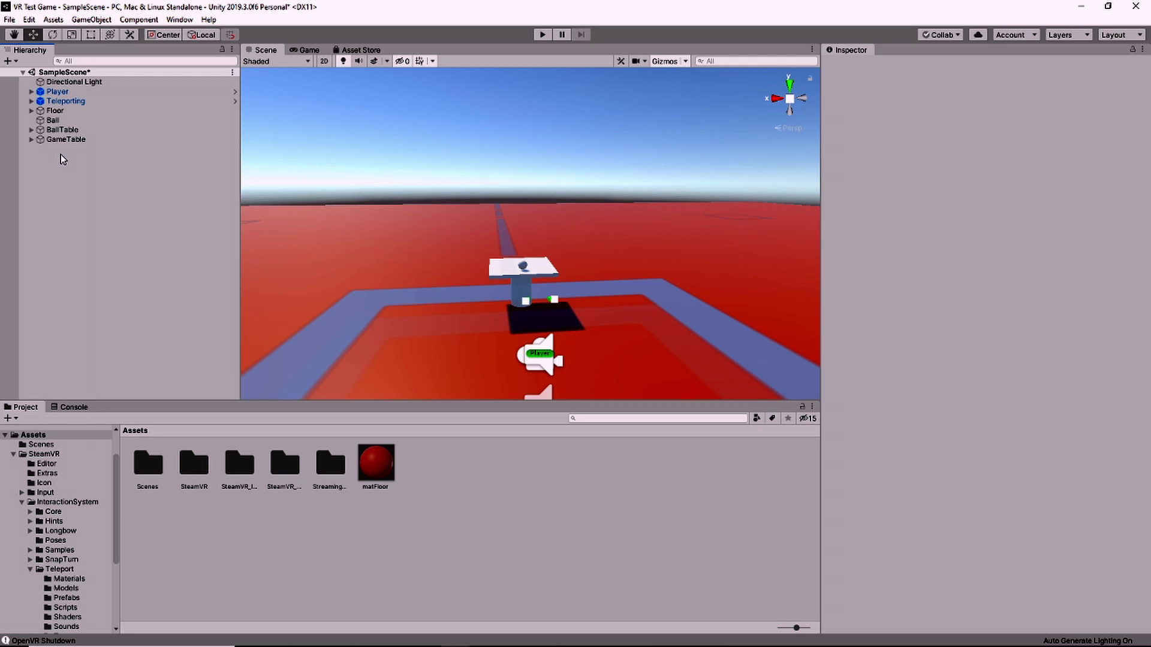
Move GameTable away from BallTable to about X -4.31, Z -10.24
left_click(55, 140)
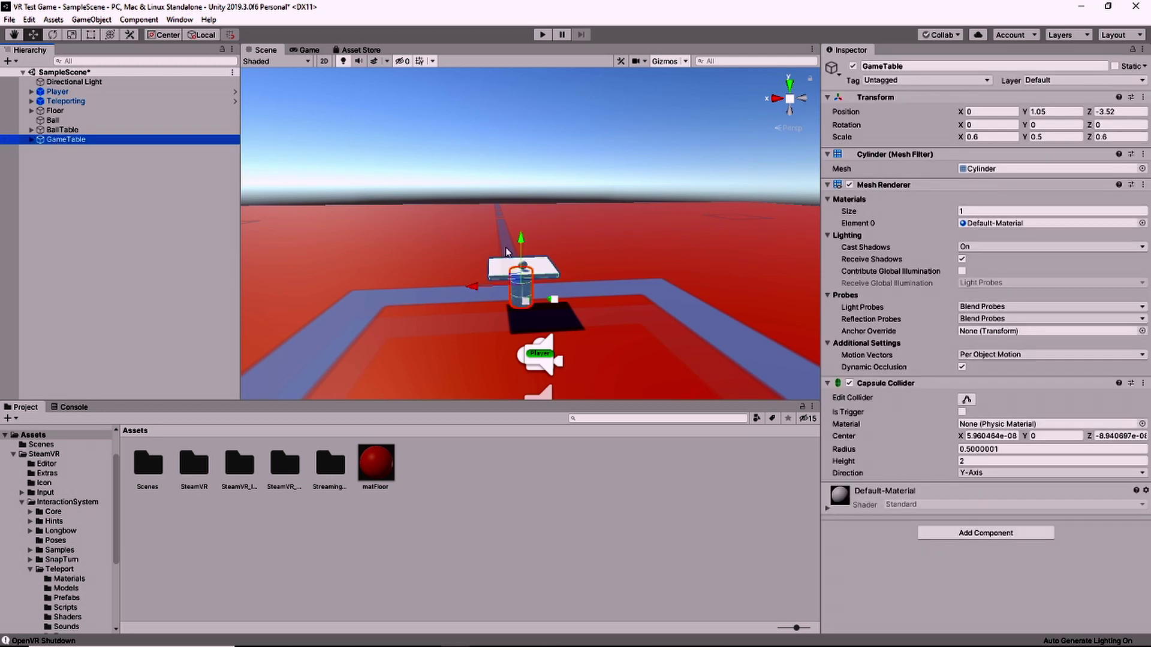
left_click_drag(477, 285, 620, 292)
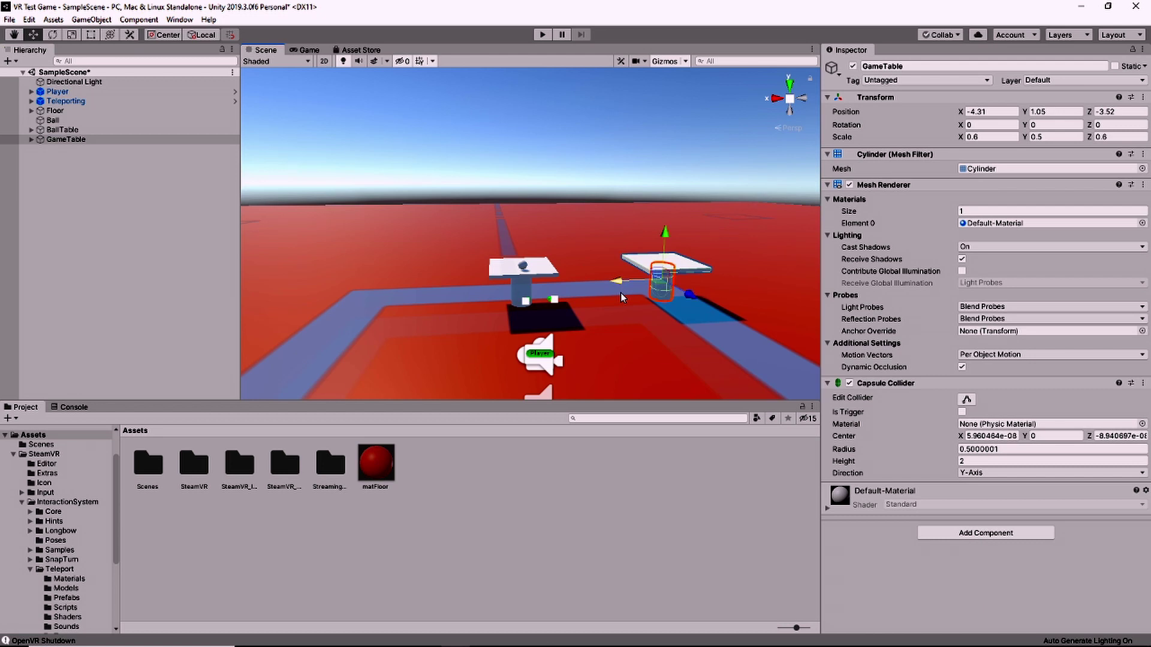
left_click_drag(688, 294, 718, 391)
scroll(670, 365, "down", 5)
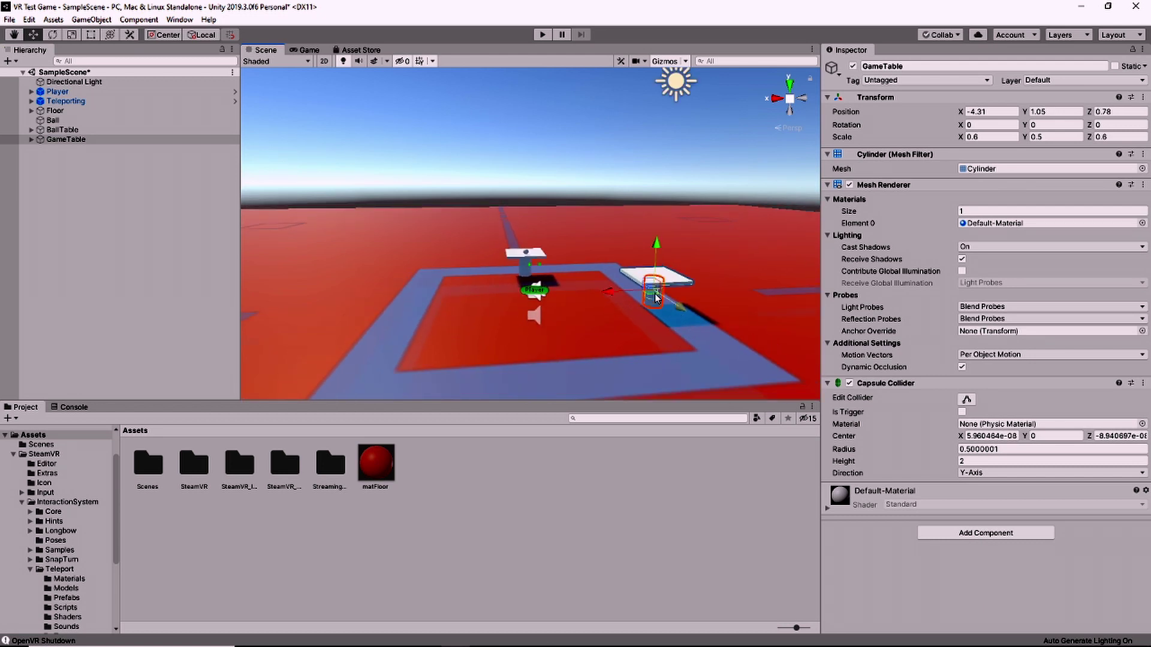
scroll(656, 298, "up", 2)
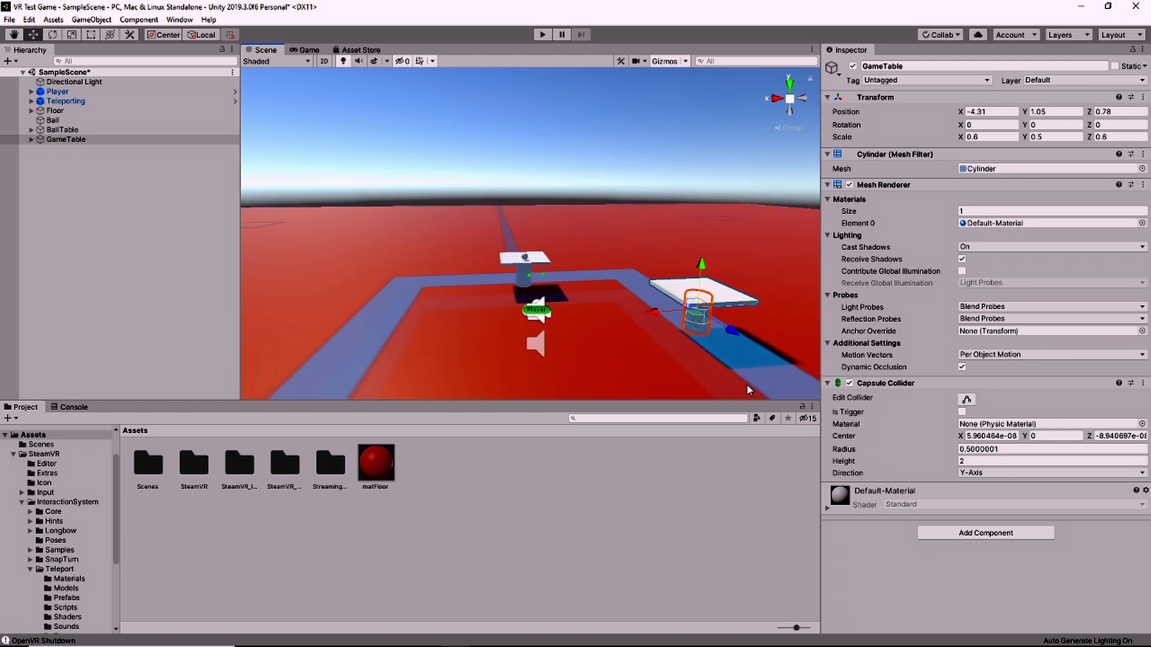
left_click_drag(734, 334, 582, 193)
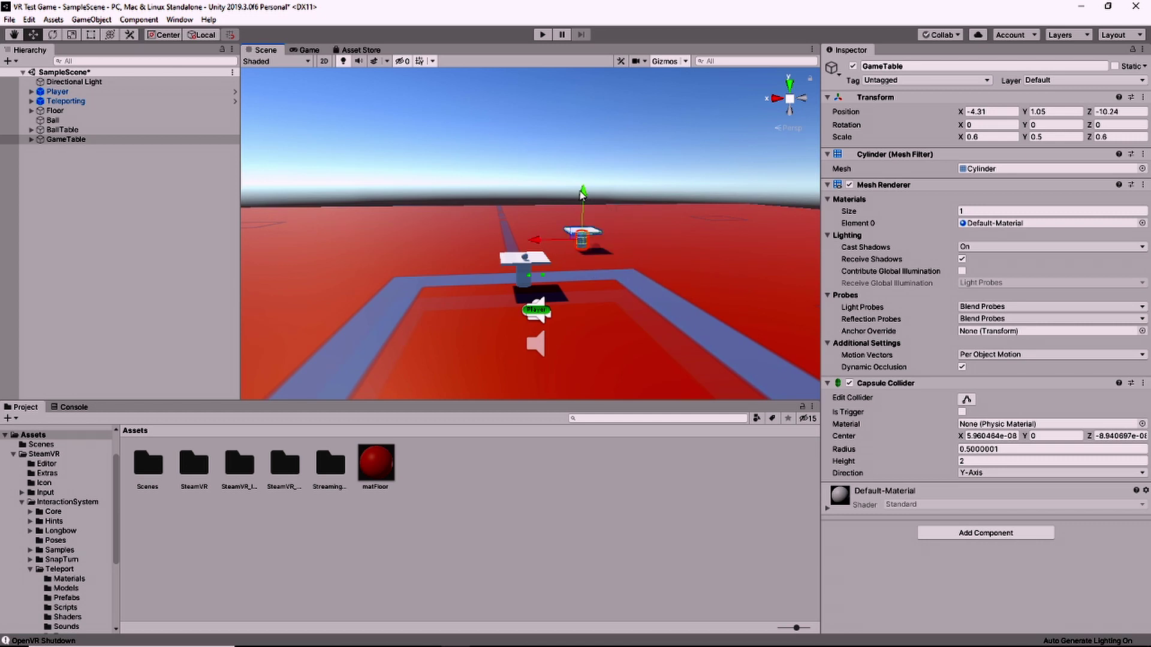
scroll(622, 232, "up", 3)
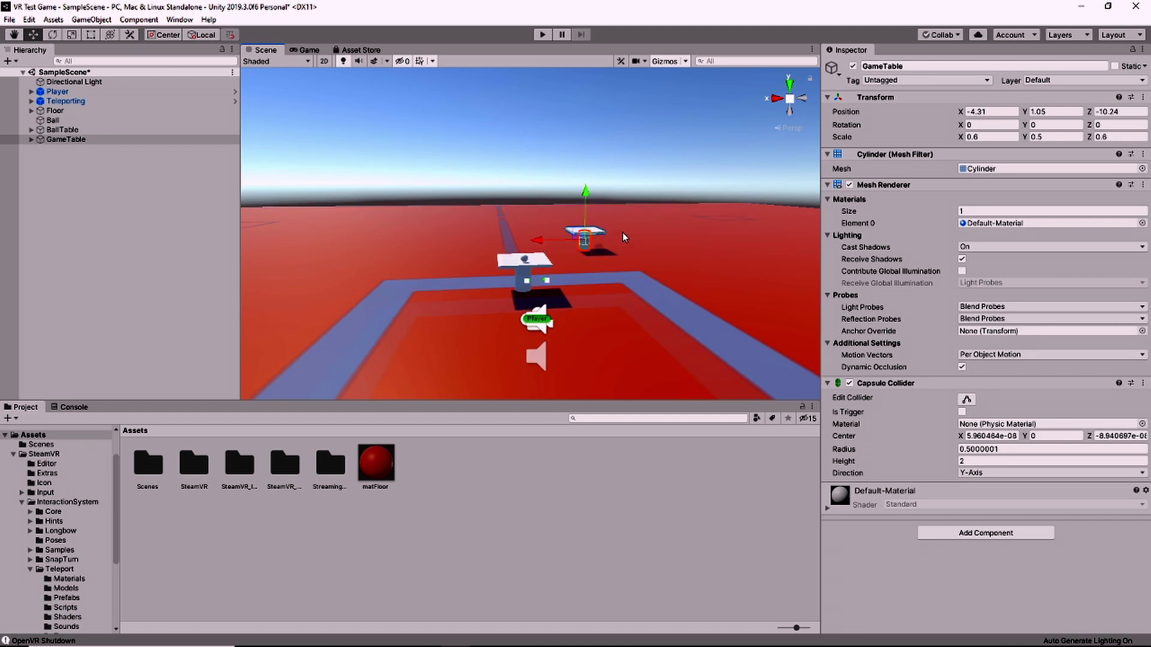
Add a 3D cylinder to the scene next to GameTable
right_click_drag(705, 216, 714, 208)
scroll(642, 224, "up", 6)
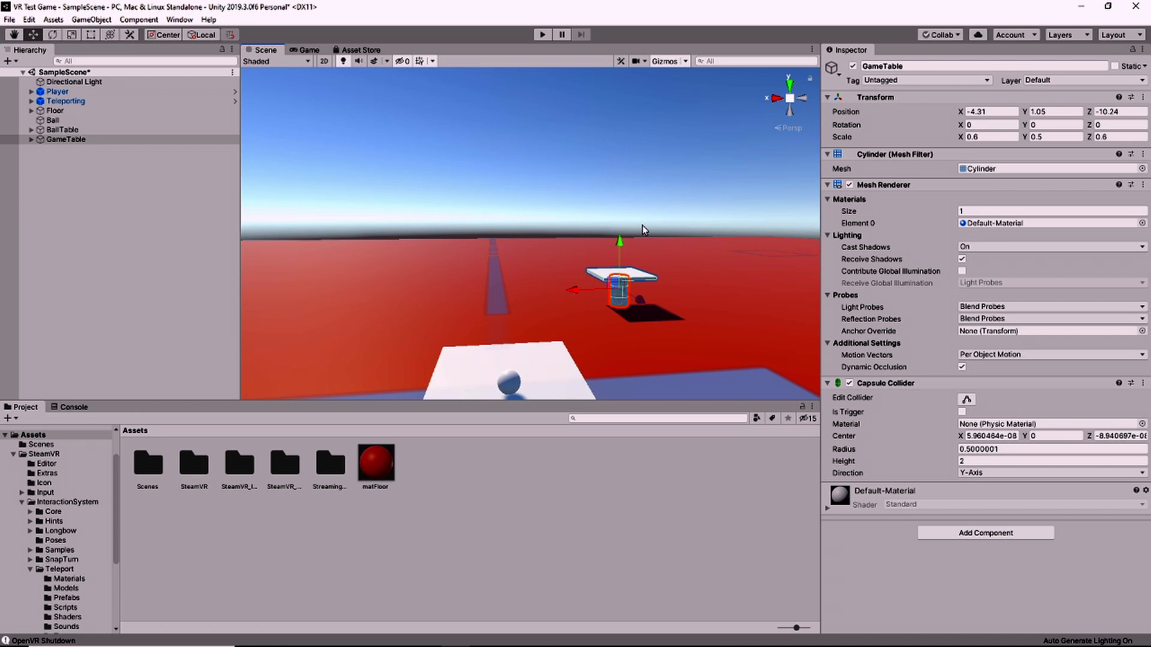
right_click_drag(753, 323, 717, 338)
right_click_drag(778, 360, 816, 387)
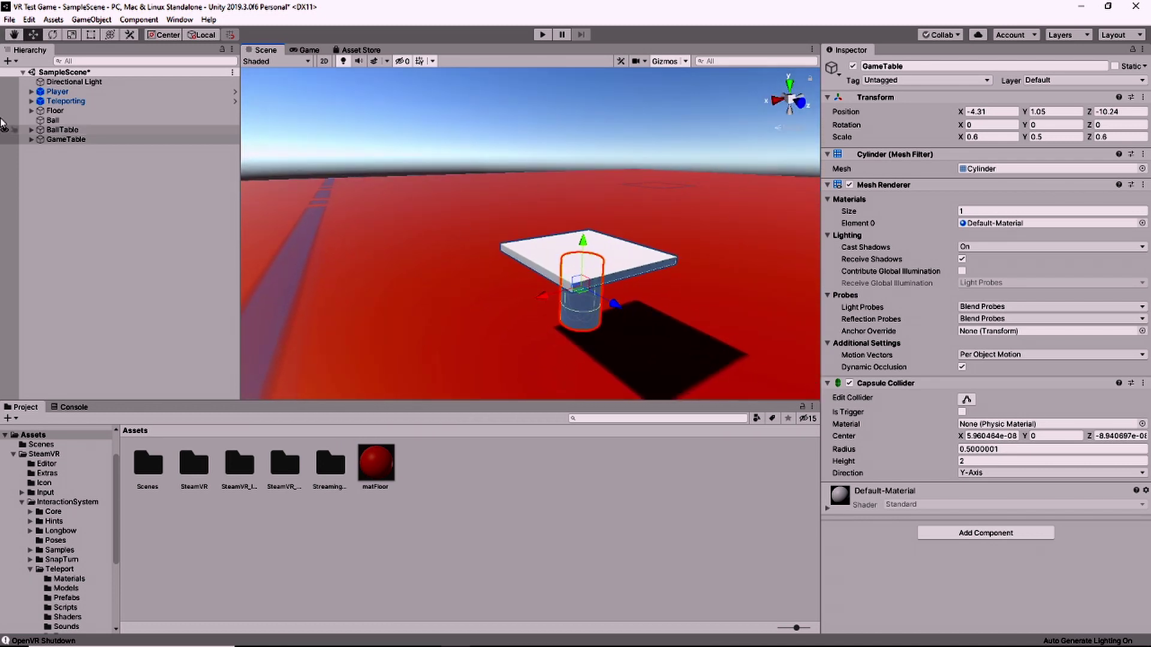
left_click(137, 20)
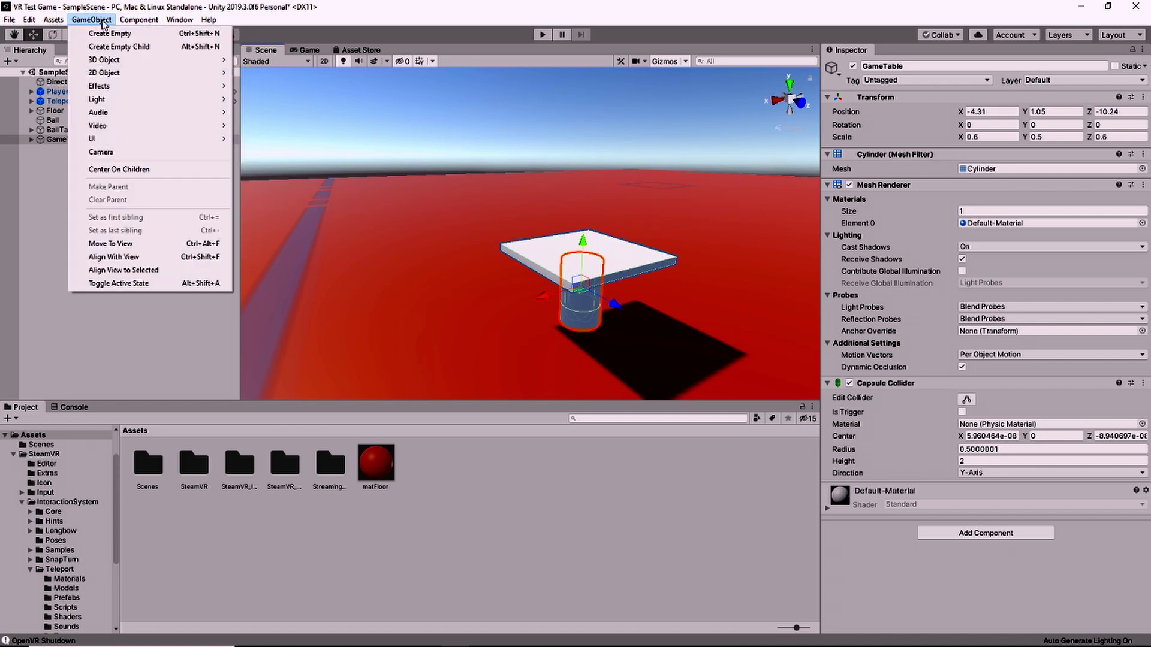
left_click(103, 22)
left_click(105, 23)
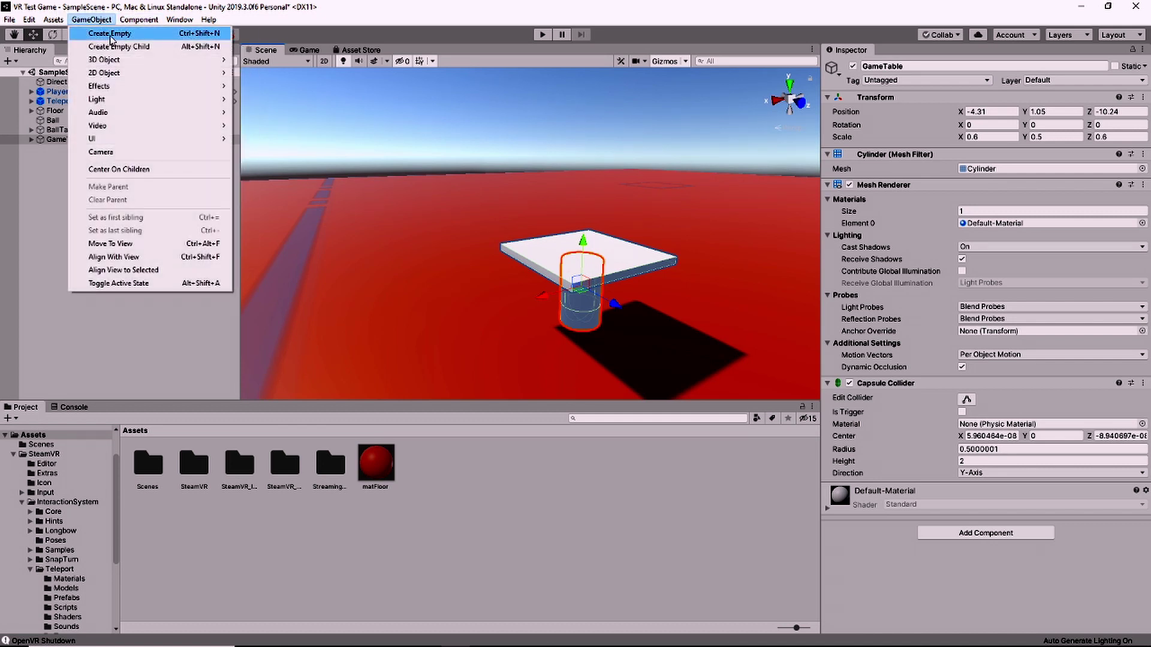
mouse_move(138, 62)
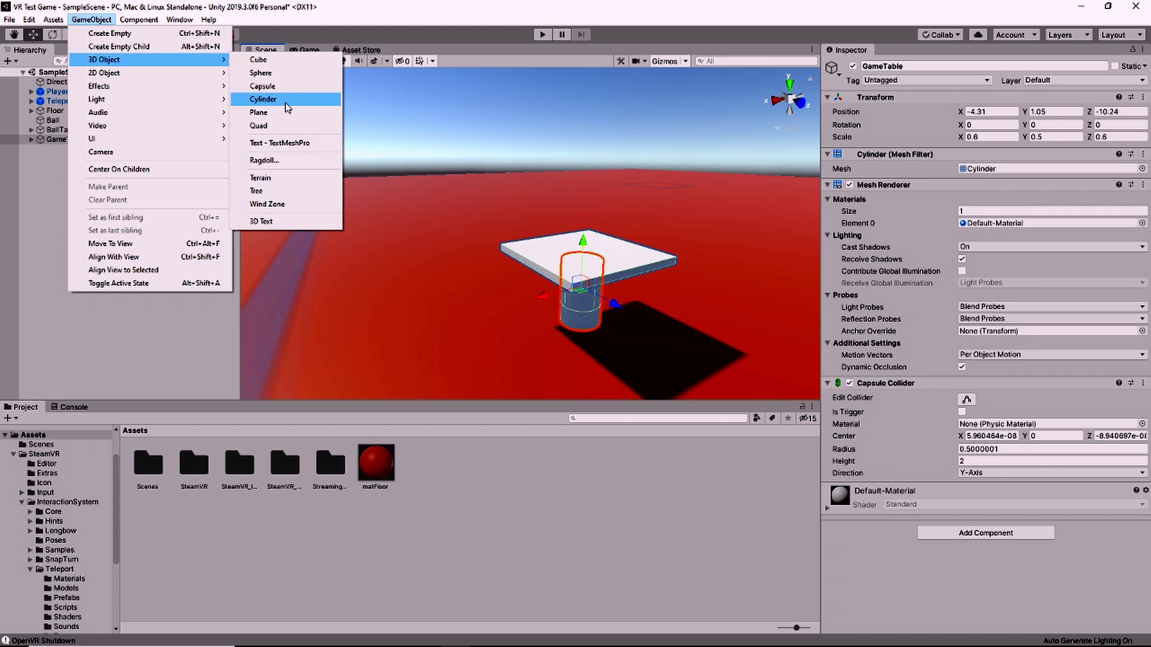
left_click(263, 100)
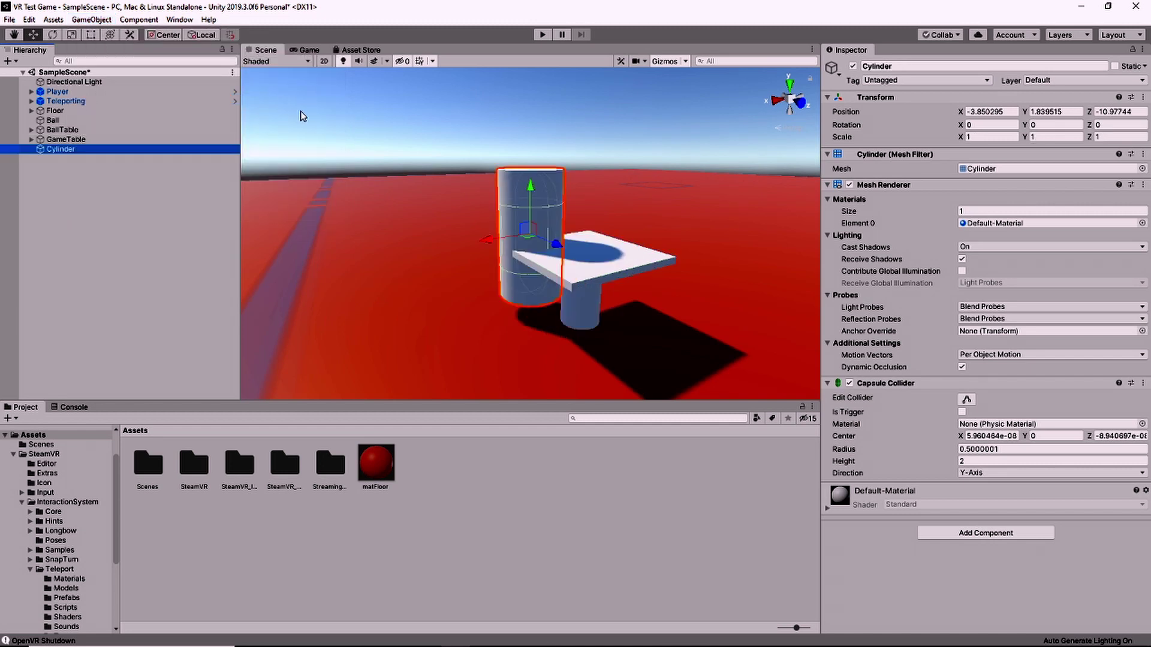
Set the cylinder's scale to 0.2 on the X, Y and Z axes
left_click(989, 137)
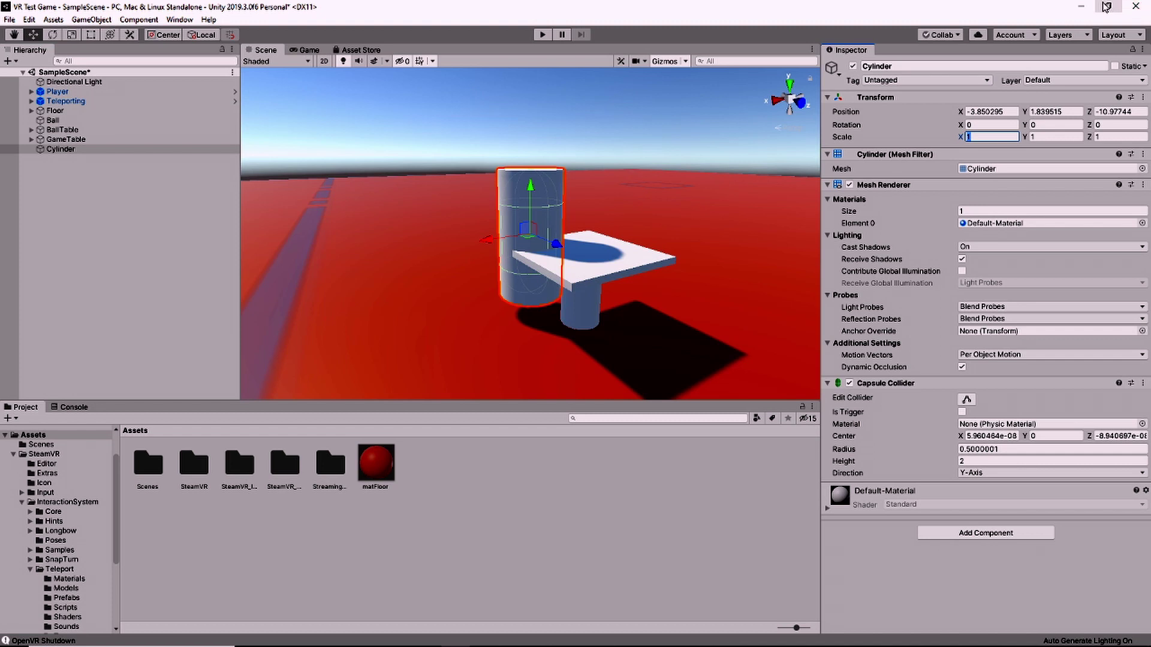
type(".2")
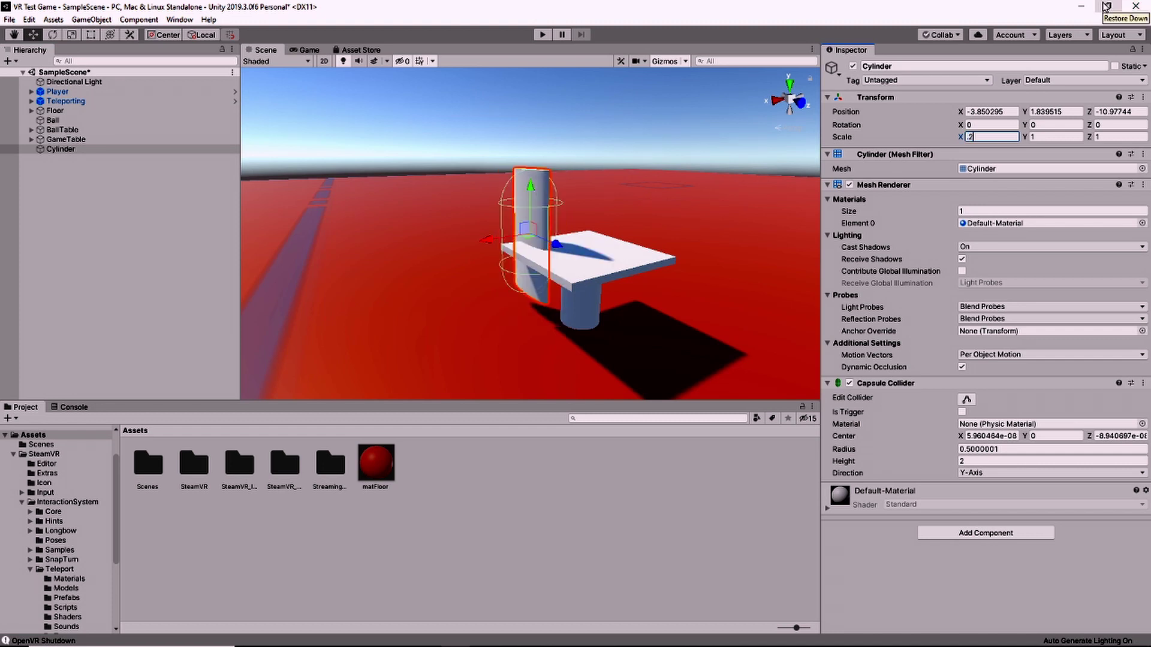
key("Tab")
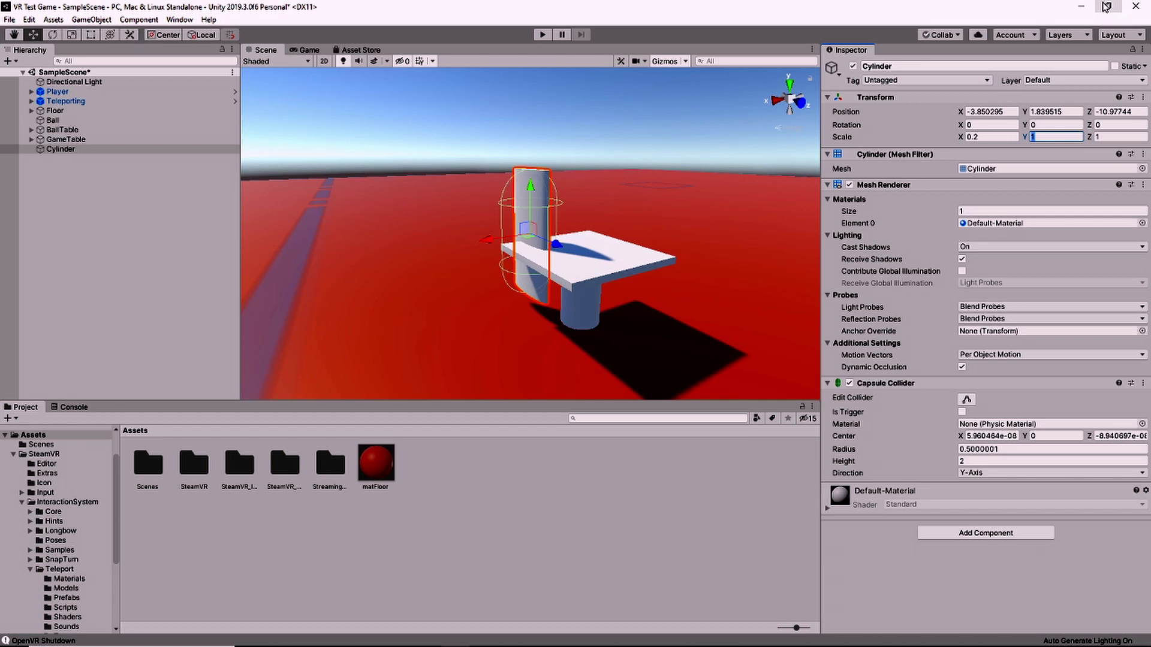
key("BackSpace")
type(".4")
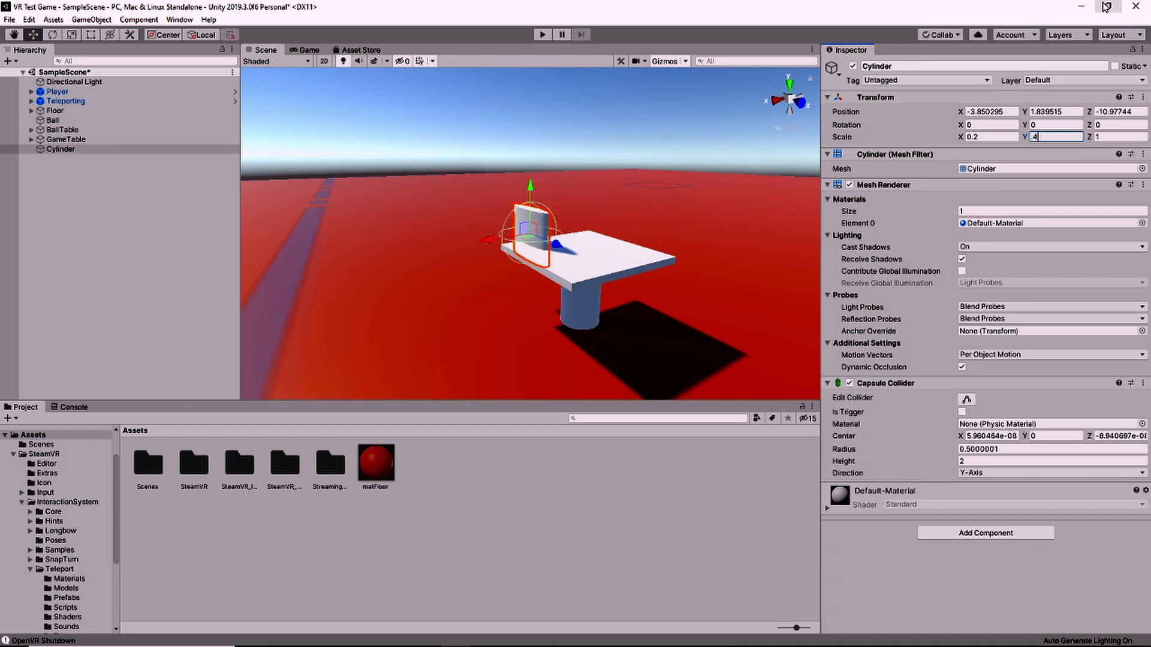
key("Tab")
key("BackSpace")
type("2")
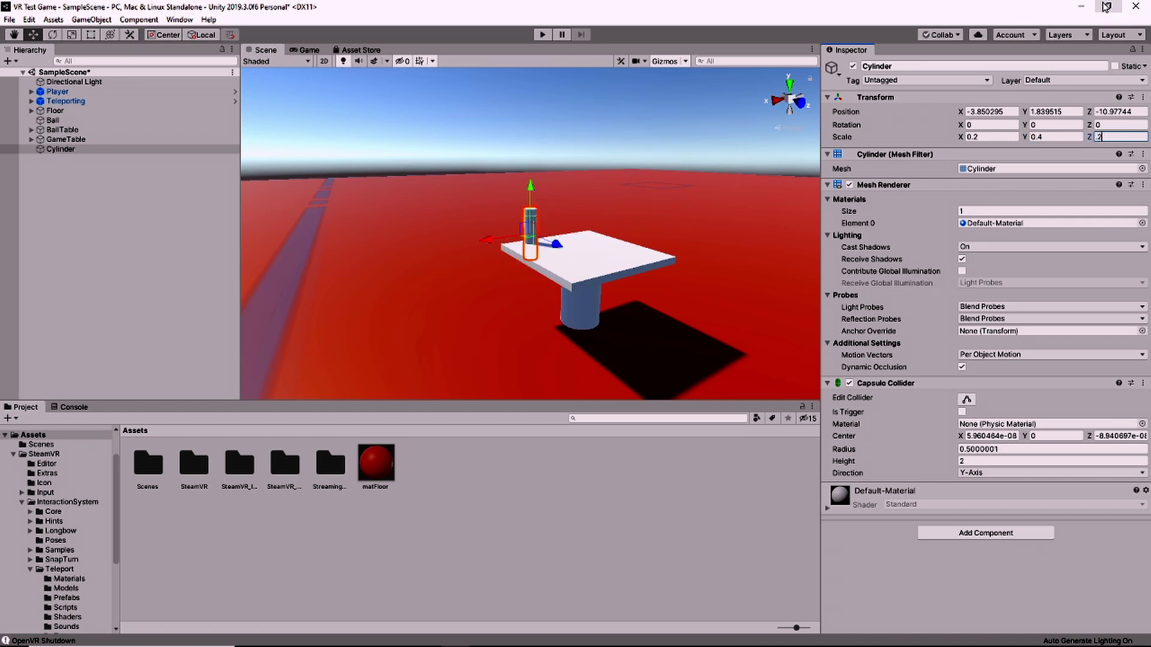
key("shift+Tab")
type(".2")
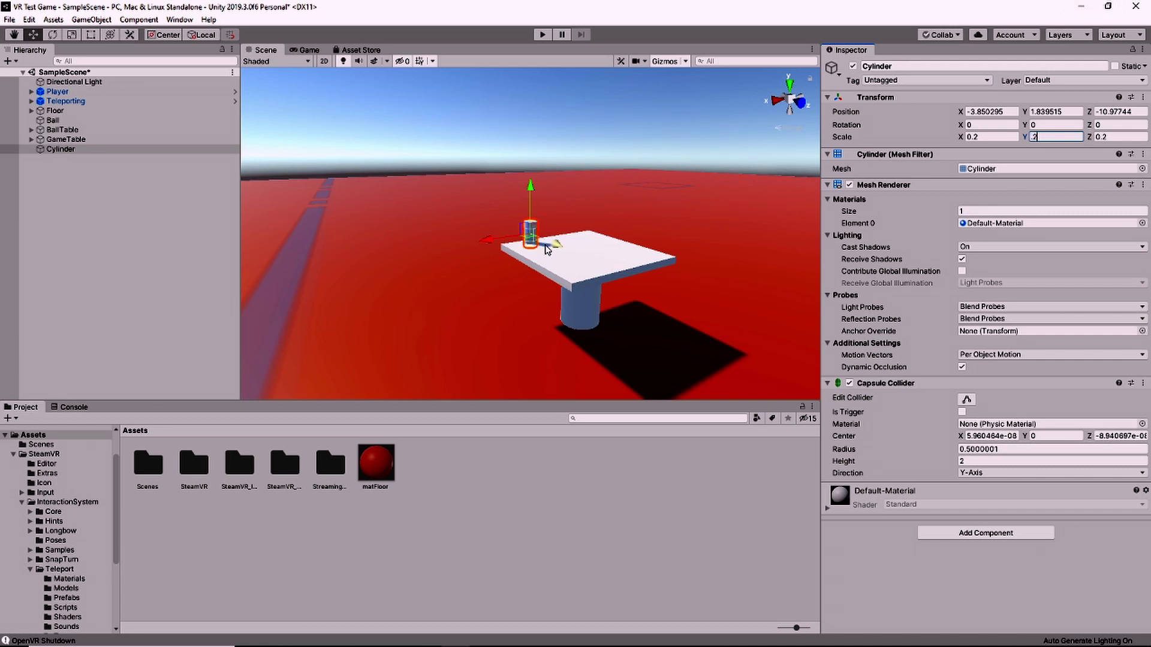
Move the small cylinder onto the GameTable tabletop, at about Y 1.944, Z -10.001
left_click_drag(544, 242, 583, 258)
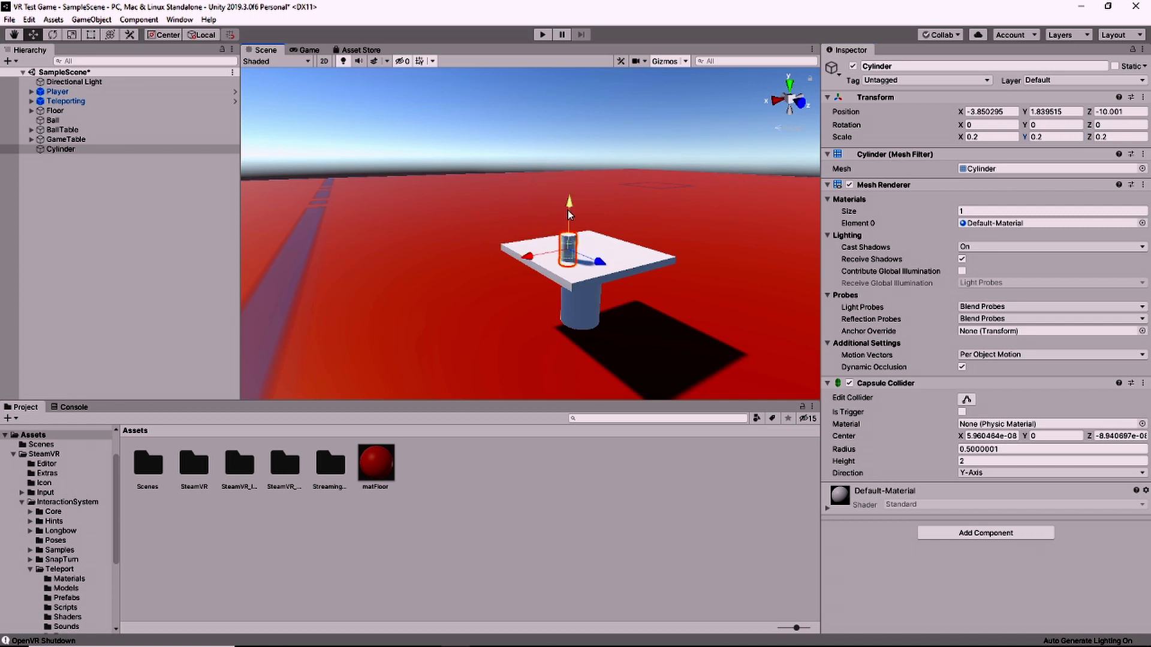
left_click_drag(568, 211, 568, 188)
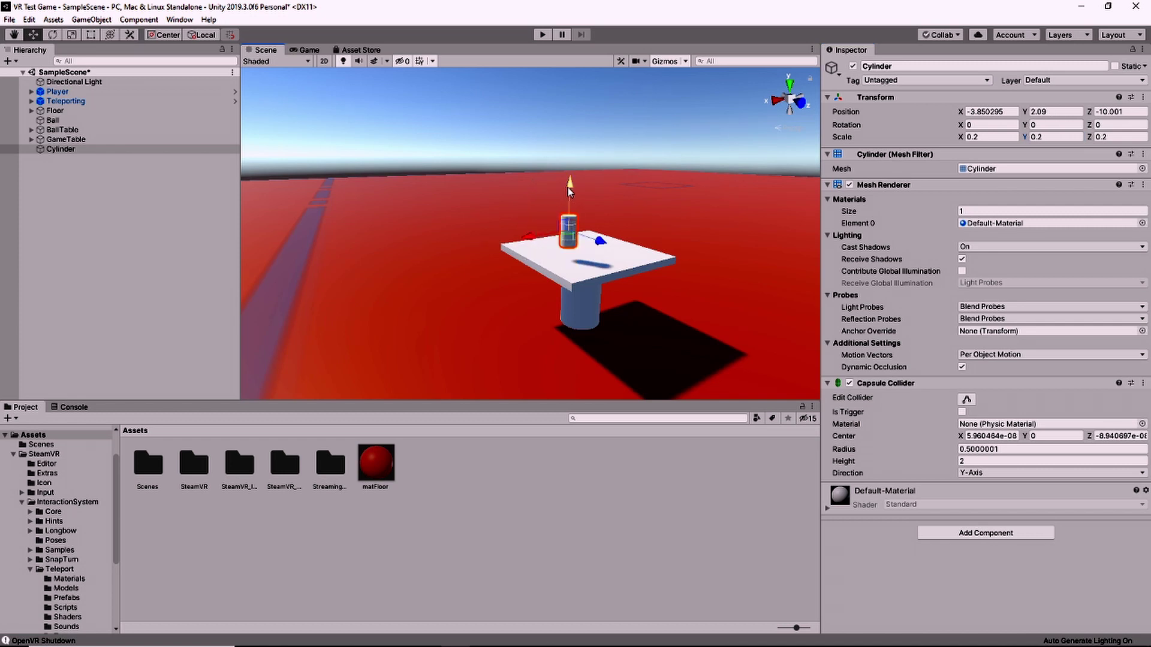
left_click(579, 261, "shift")
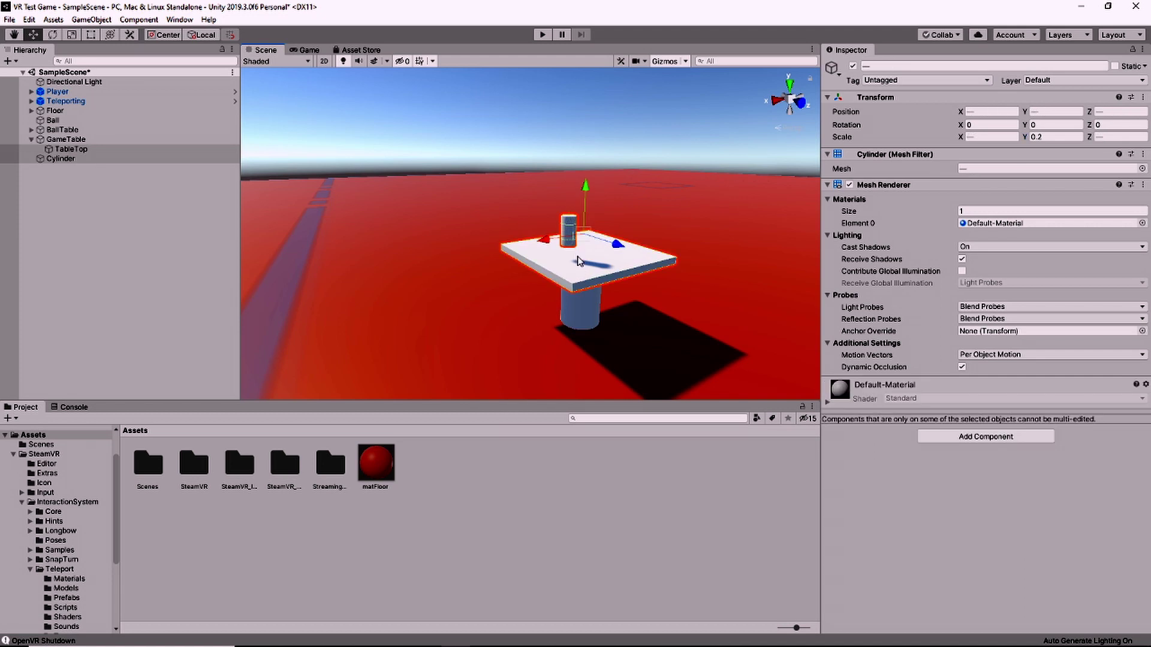
left_click(574, 219)
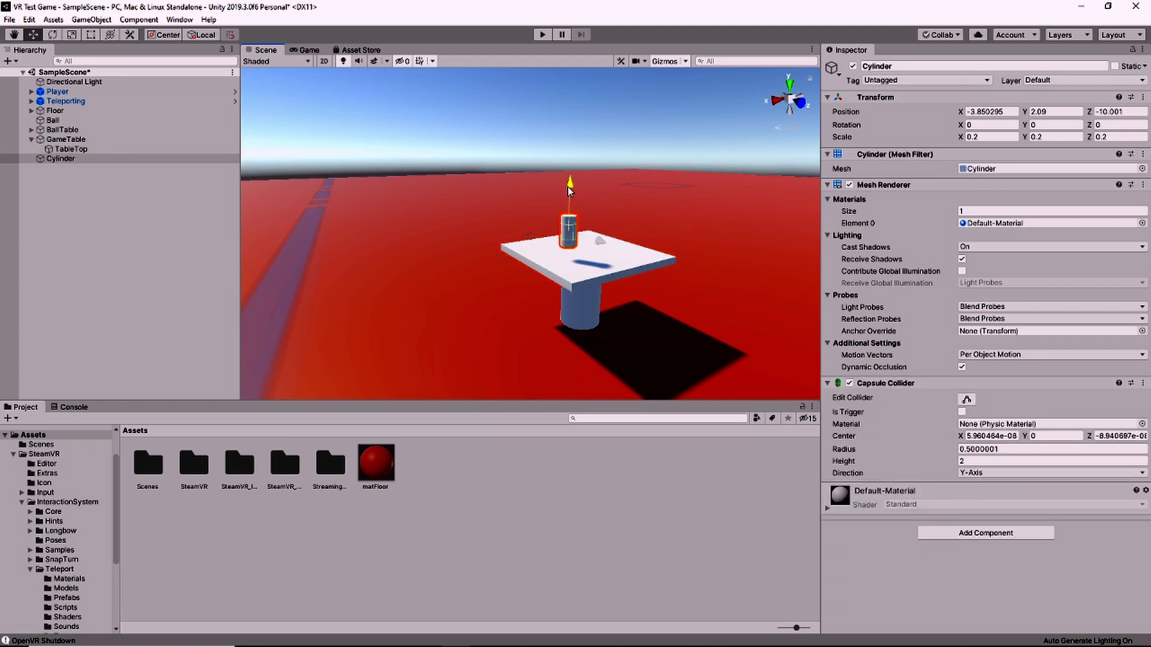
left_click_drag(567, 186, 566, 195)
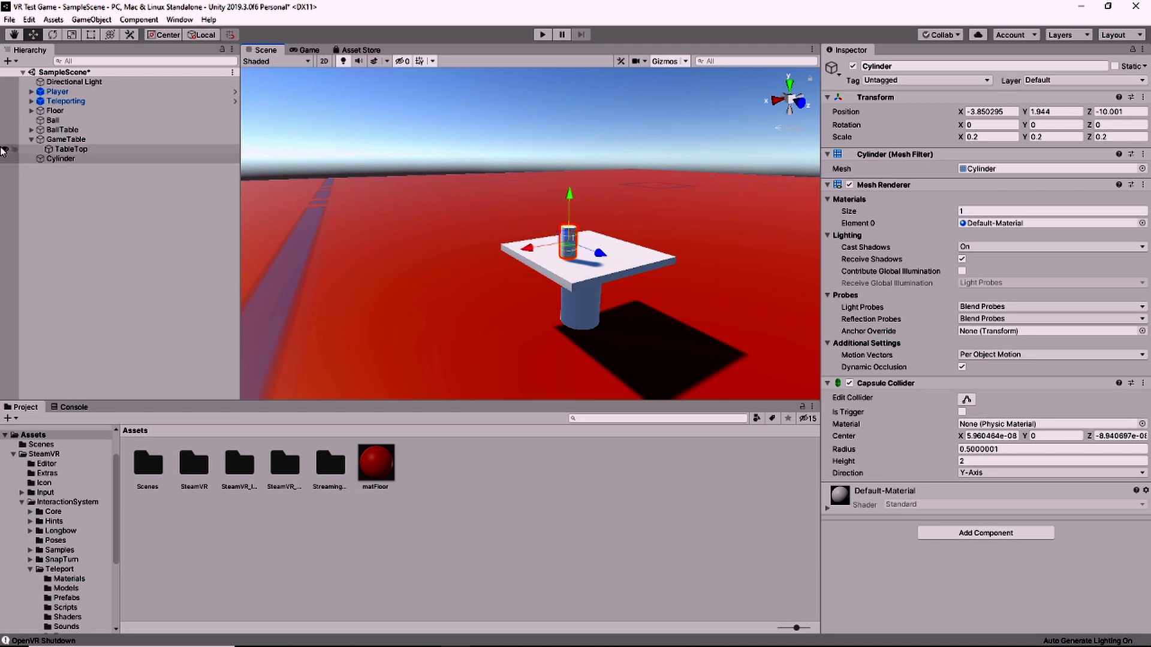
Rename the cylinder as Bottle and save it as a prefab in the Assets folder
left_click(66, 159)
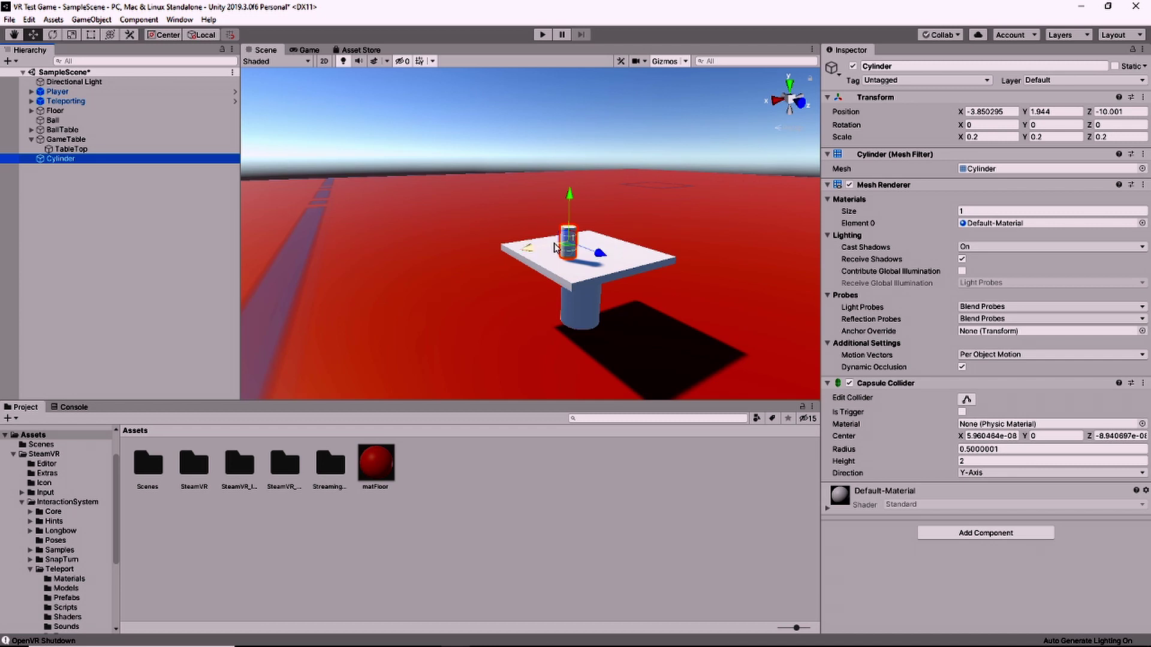
mouse_move(54, 161)
left_mouse_down()
mouse_move(83, 214)
mouse_move(390, 484)
mouse_move(459, 492)
mouse_move(34, 164)
mouse_move(66, 160)
left_mouse_up()
double_click(66, 160)
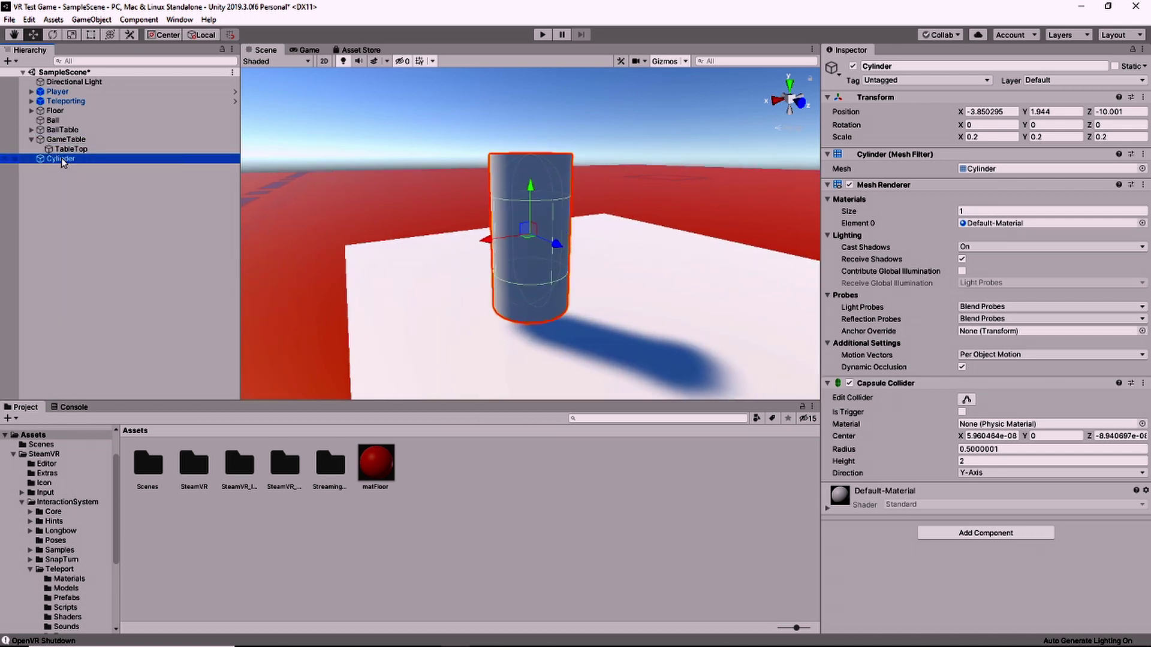
left_click(950, 66)
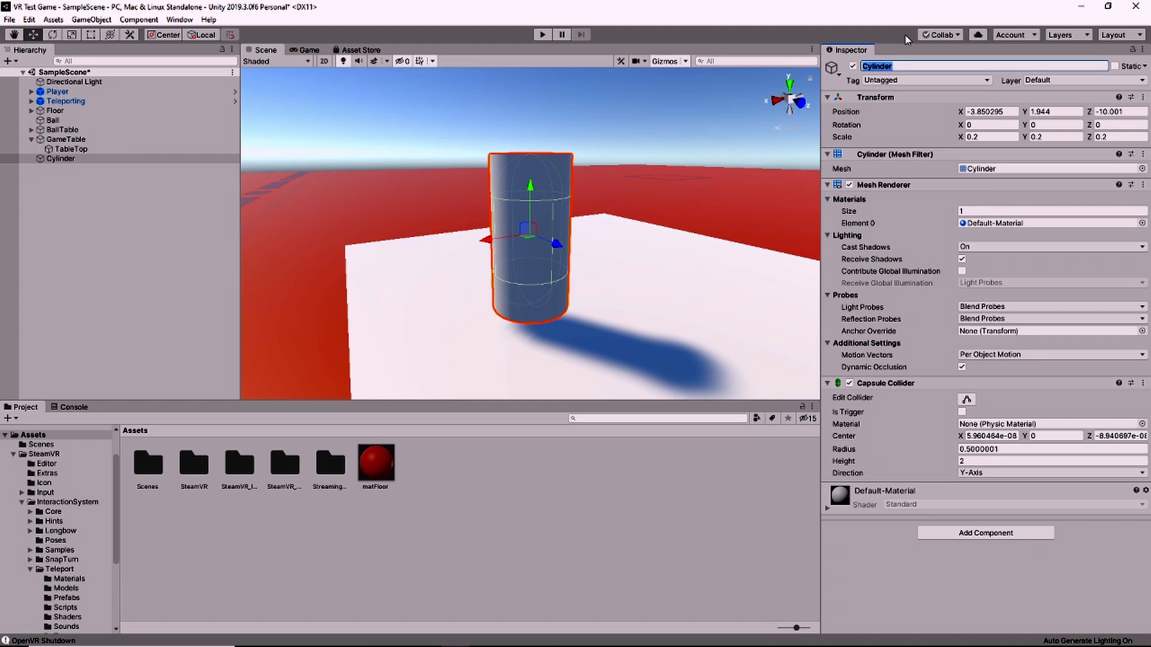
type("Bottle")
left_click_drag(56, 156, 475, 496)
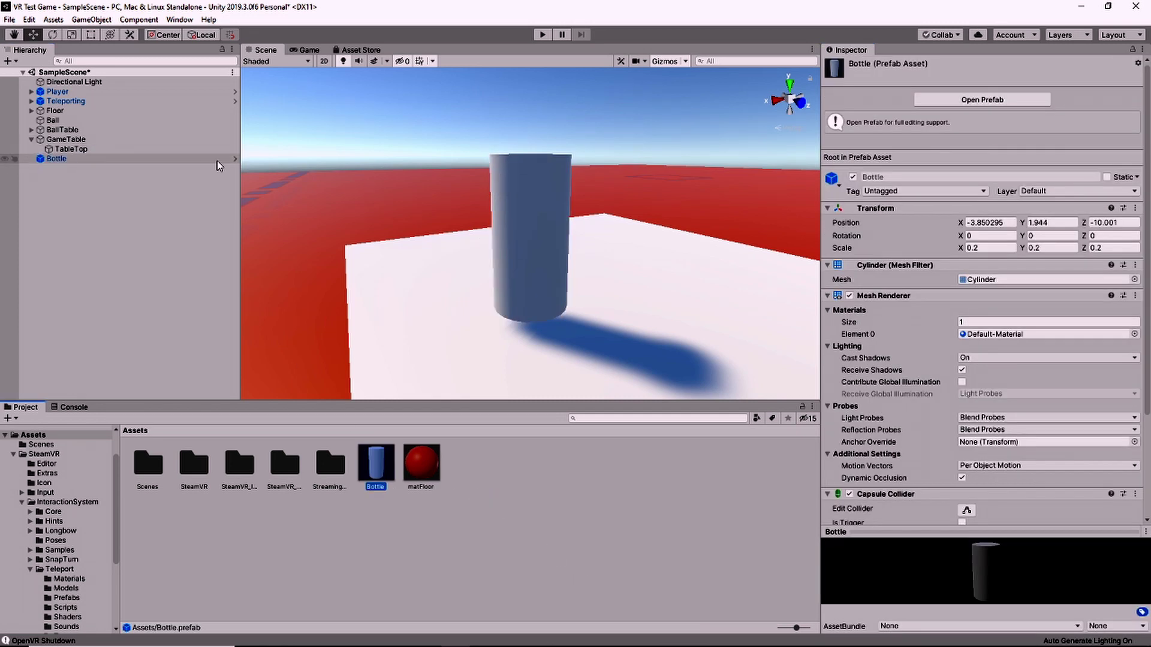
Open the Bottle prefab in isolation to view it, and return to the scene
left_click(234, 160)
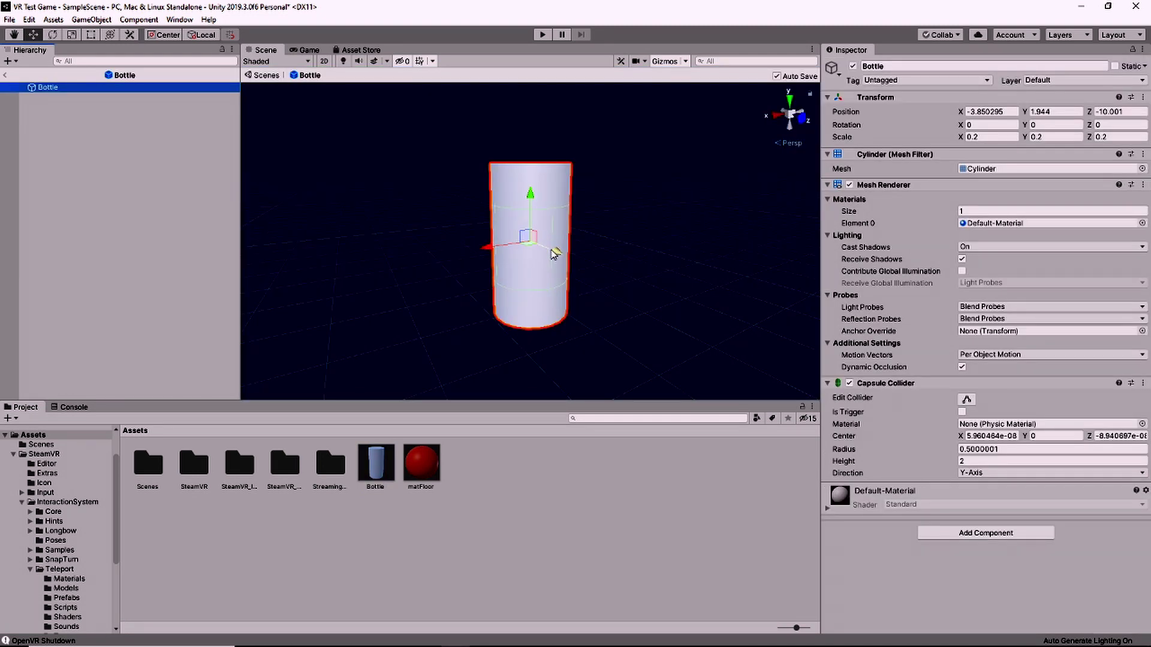
left_click(565, 200)
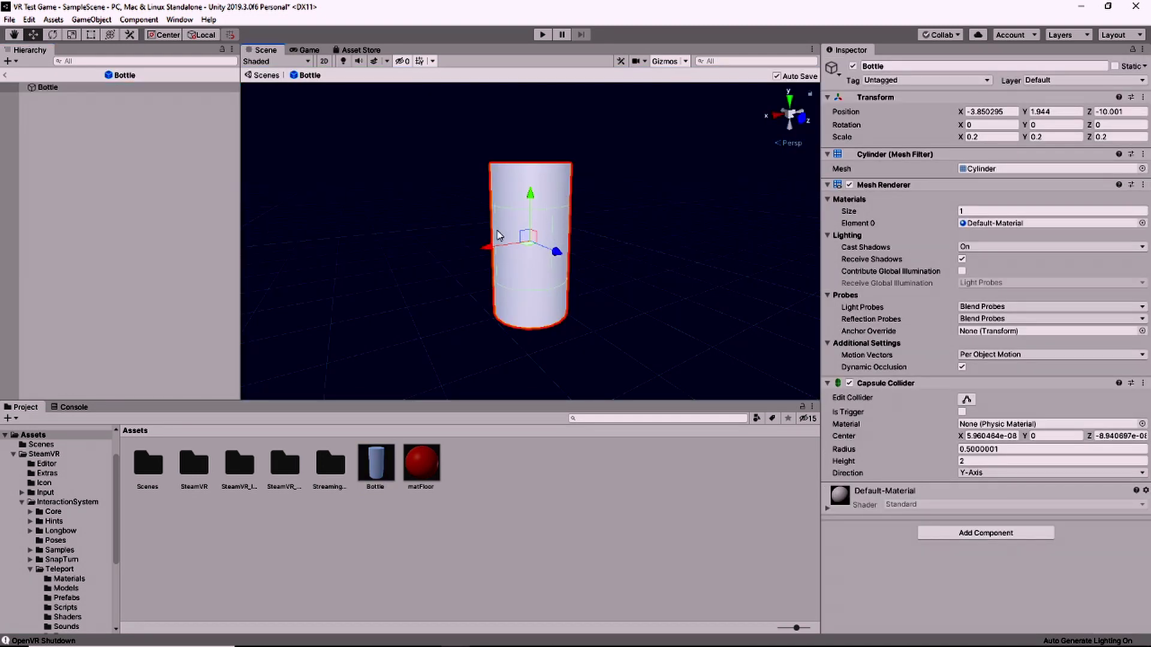
left_click(5, 74)
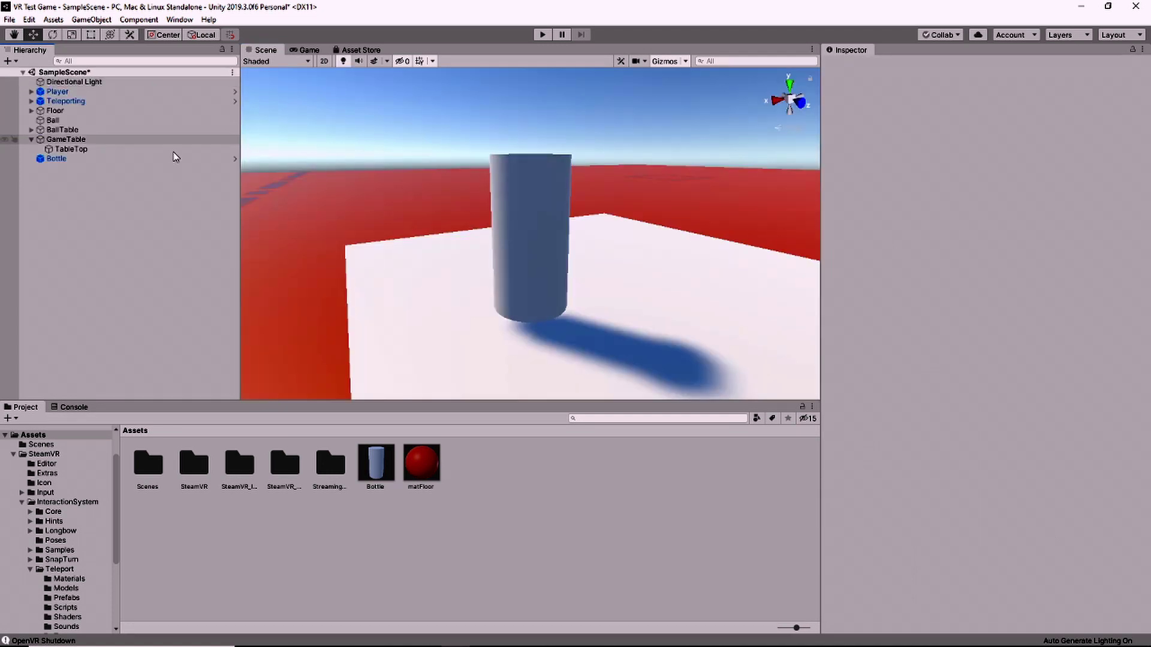
Rename the Bottle instance in the scene as Bottle1
left_click(54, 158)
left_click(911, 65)
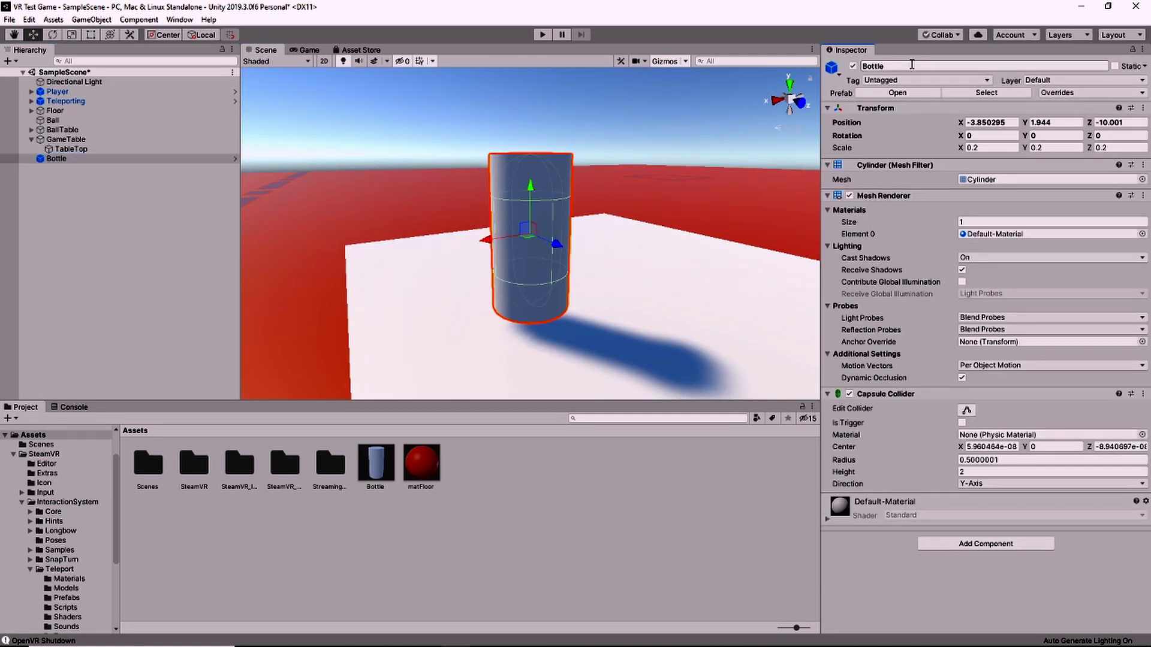
type("B")
key("ctrl+z")
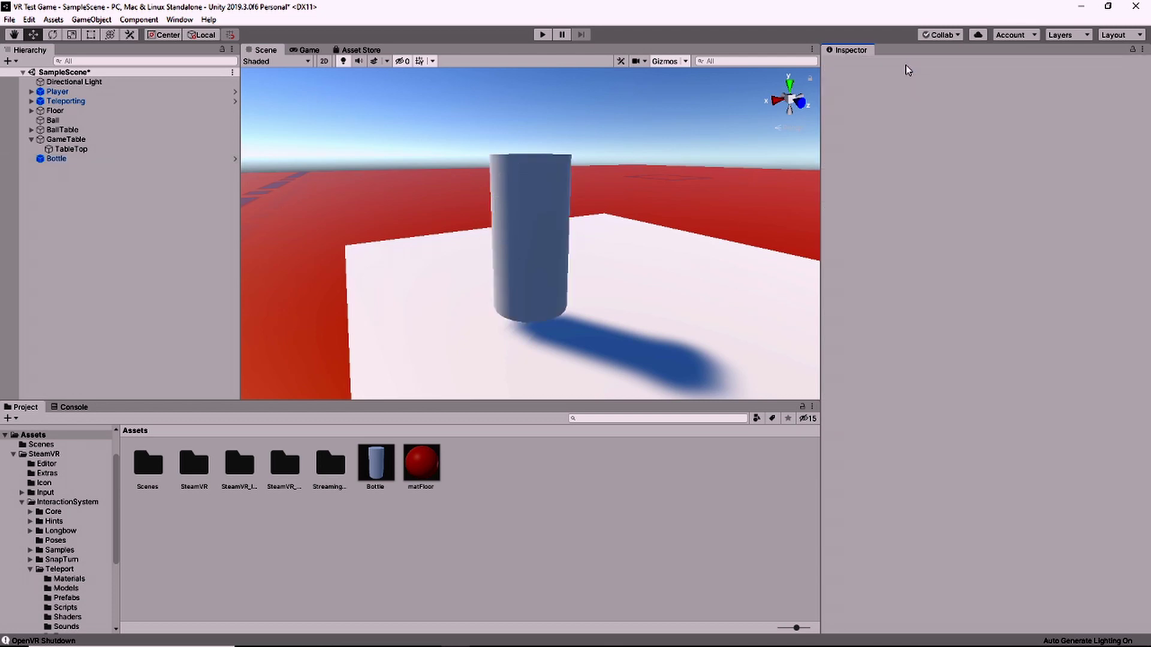
left_click(56, 158)
left_click(899, 65)
type("1")
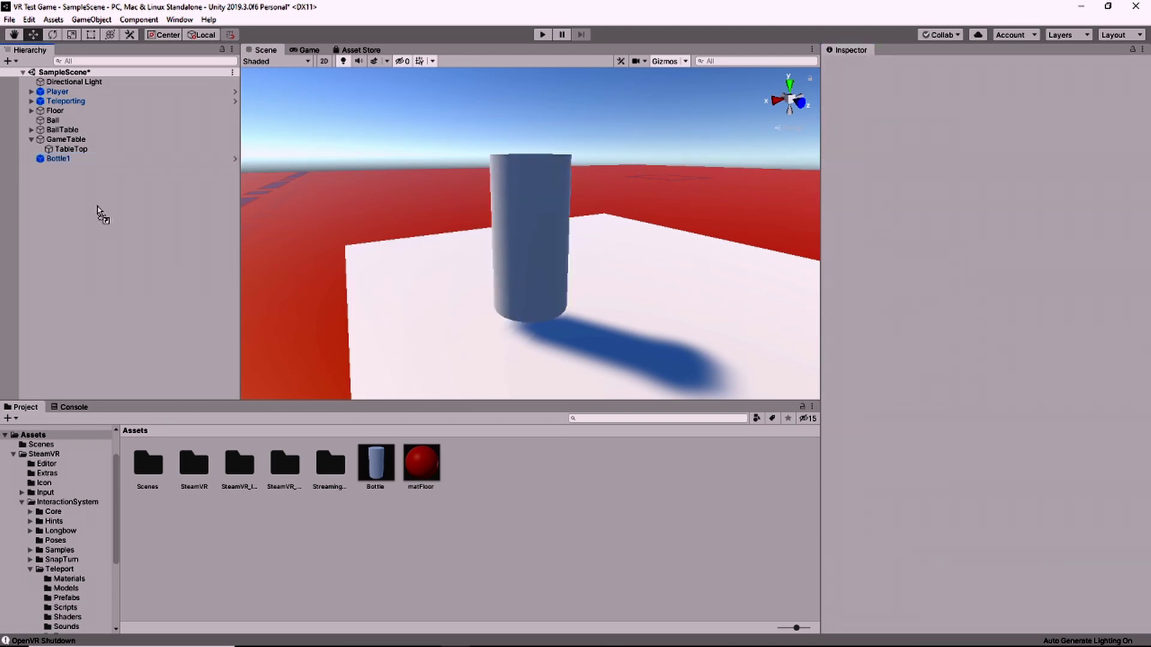
Add a second instance of the Bottle prefab, name it Bottle2 and move it beside Bottle1
left_click_drag(98, 211, 68, 179)
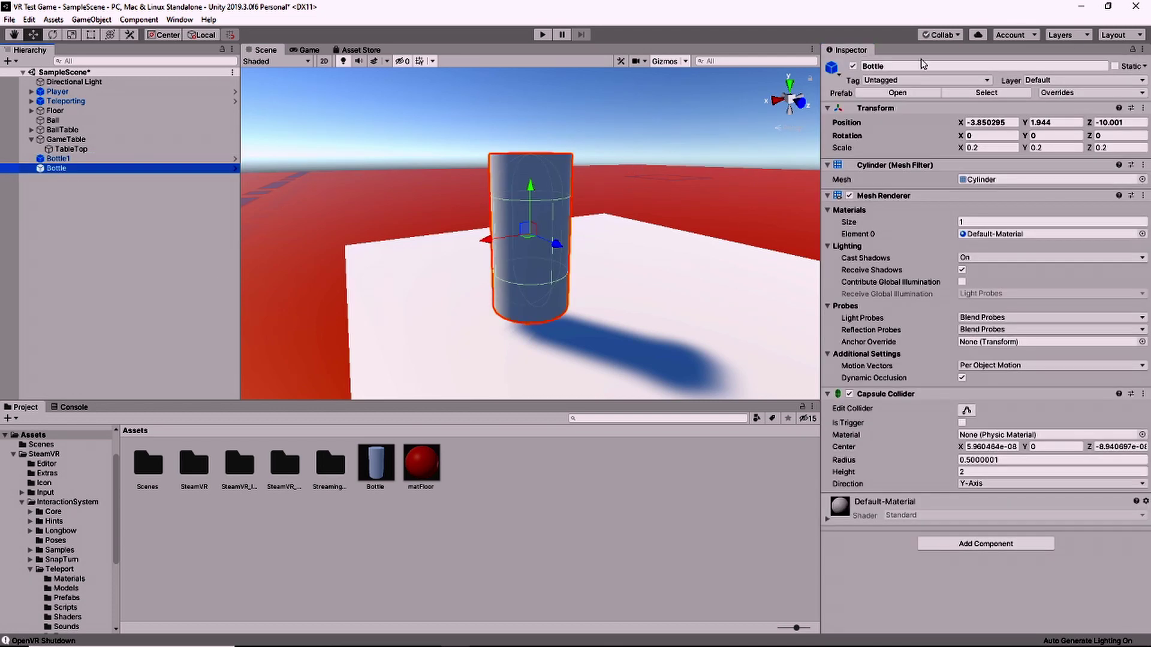
left_click(913, 66)
type("2")
left_click(134, 209)
left_click(66, 168)
left_click_drag(559, 245, 631, 217)
Add a third Bottle prefab instance, name it Bottle3 and move it to the other side of Bottle1
left_click_drag(366, 464, 151, 238)
left_click(900, 65)
type("3")
left_click(203, 348)
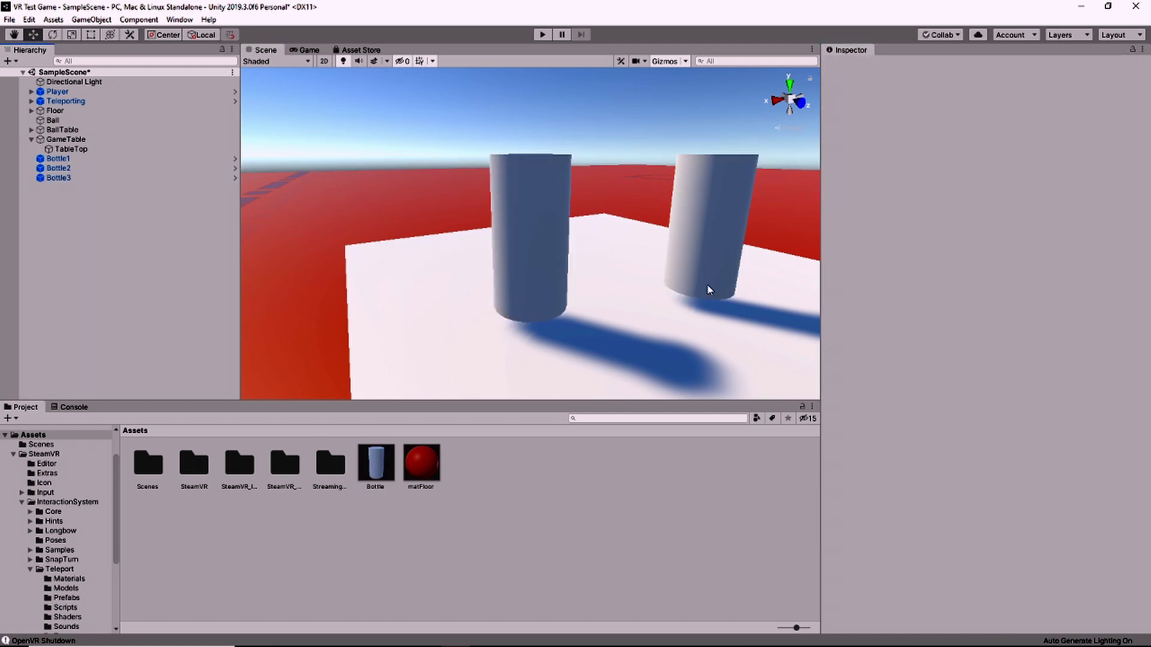
left_click(48, 177)
left_click_drag(498, 241, 438, 239)
Move Bottle2 closer to Bottle1 and in line with the row, to about X -4.109, Z -9.988
left_click(699, 234)
left_click_drag(685, 235, 618, 241)
left_click_drag(692, 245, 673, 242)
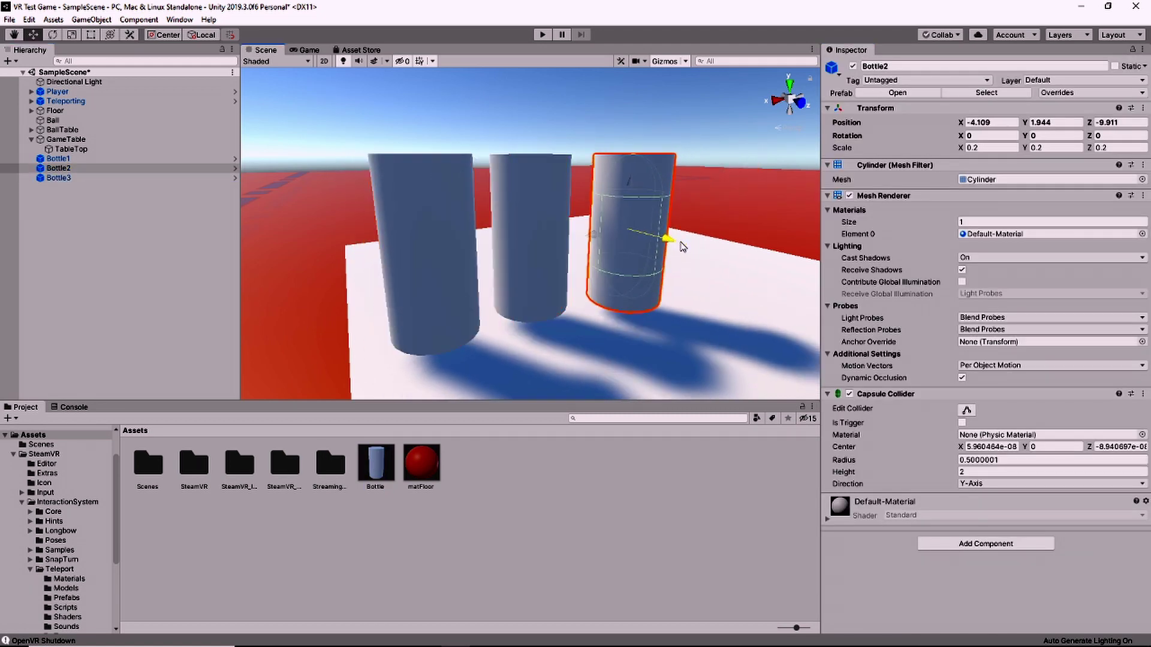
scroll(559, 238, "down", 5)
left_click_drag(599, 243, 589, 241)
right_click_drag(729, 186, 721, 246)
scroll(724, 179, "down", 5)
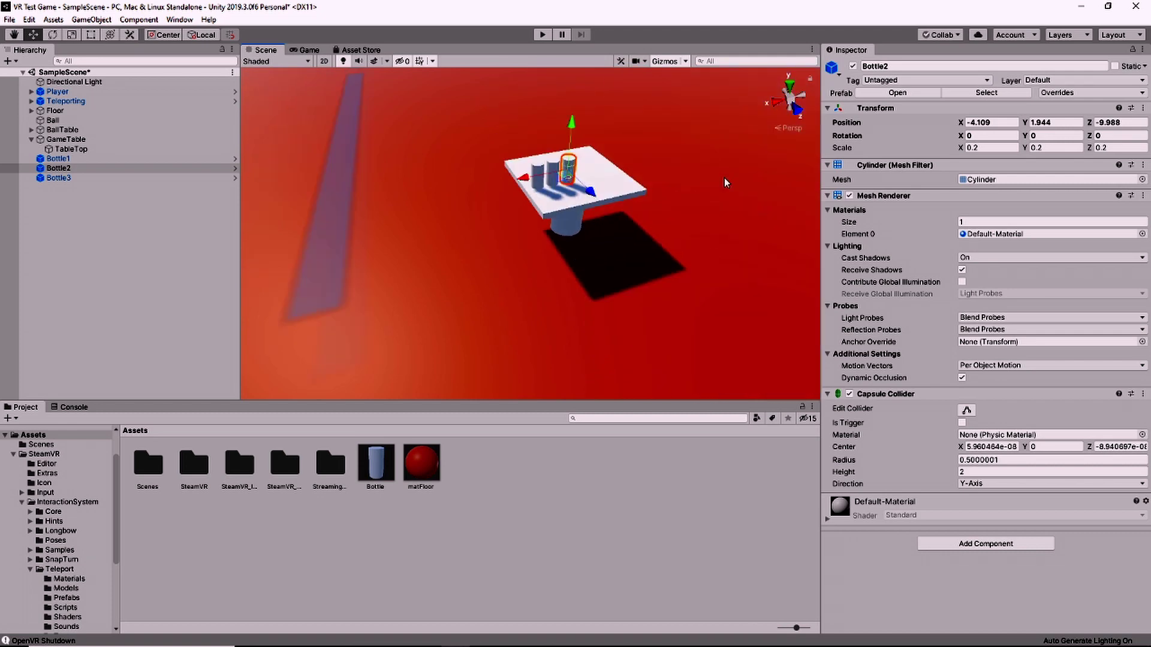
Add a fourth Bottle prefab instance at the end of the row beside Bottle2, at about X -4.381, Z -10.001
right_click_drag(724, 178, 647, 168)
scroll(735, 146, "up", 8)
scroll(811, 250, "down", 3)
left_click(72, 158)
left_click(78, 178)
left_click_drag(77, 179, 189, 240)
left_click_drag(375, 171, 463, 172)
scroll(478, 163, "up", 2)
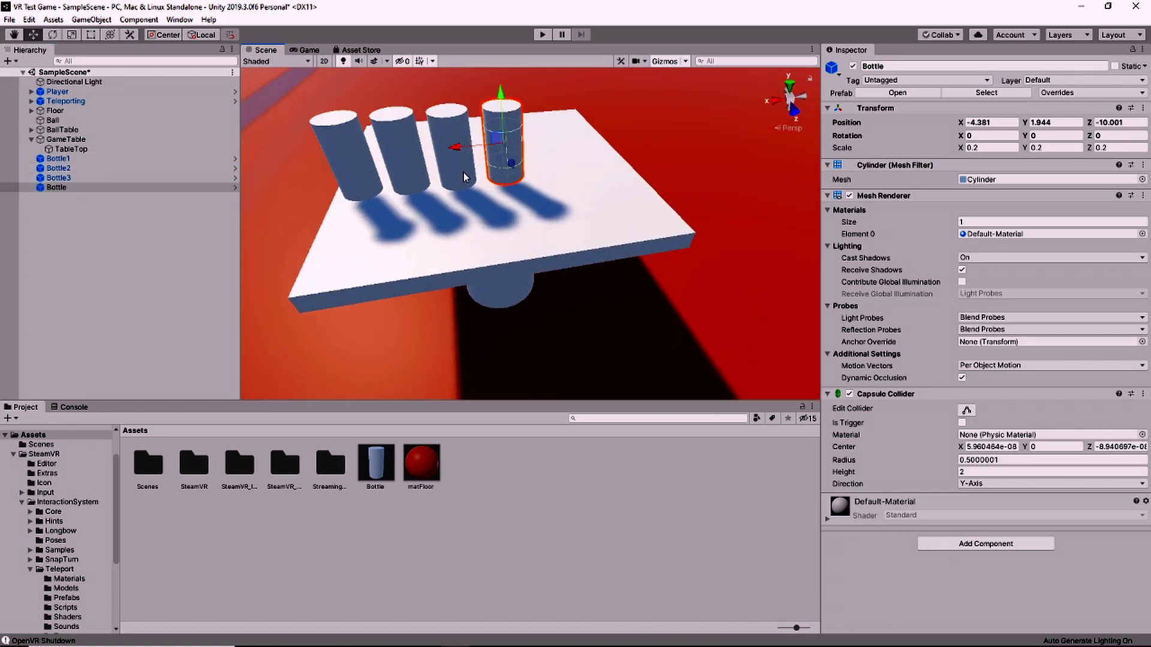
Move the four bottles together toward the far edge of the GameTable tabletop
left_click(64, 160, "shift")
left_click_drag(373, 160, 483, 152)
left_click(102, 209)
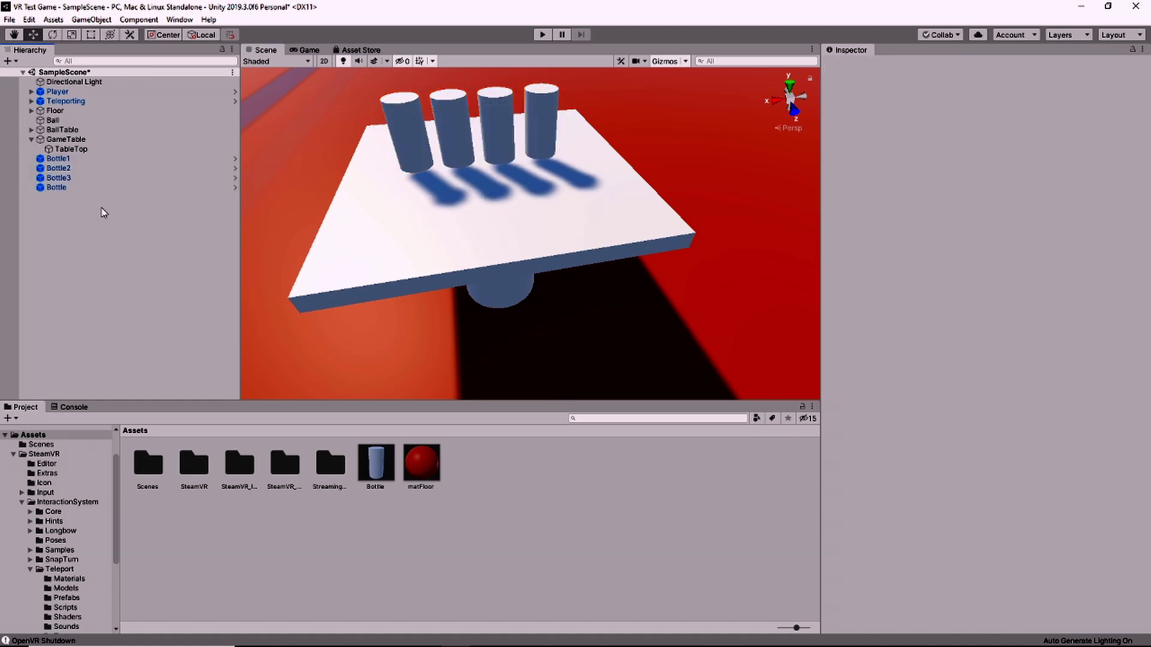
Add a fifth Bottle prefab instance and position it from the top view to start a second row
left_click_drag(77, 232, 77, 233)
left_click_drag(436, 179, 445, 204)
left_click(789, 84)
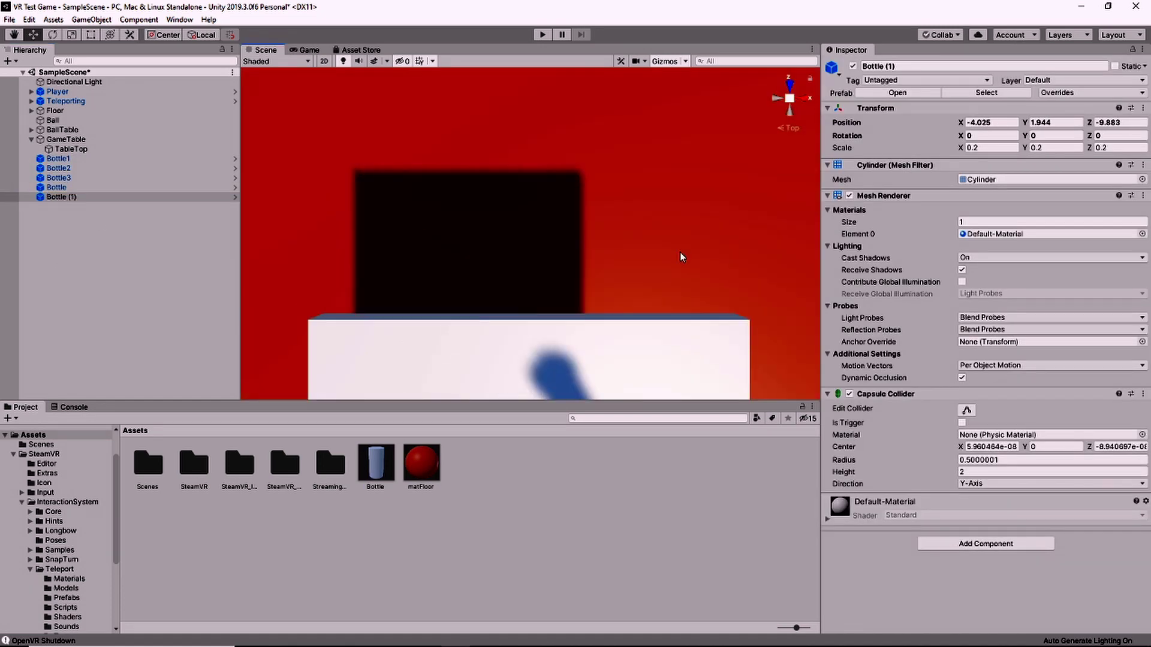
scroll(676, 254, "down", 4)
left_click_drag(651, 322, 599, 213, "alt")
left_click_drag(534, 196, 535, 209)
Add four more bottles to complete a second row of three and a third row of two
key("ctrl+d")
left_click_drag(584, 248, 535, 254)
key("ctrl+d")
left_click_drag(376, 463, 143, 333)
left_click_drag(550, 213, 548, 190)
left_click_drag(597, 224, 517, 259)
key("ctrl+d")
left_click(89, 158, "shift")
left_click(197, 281)
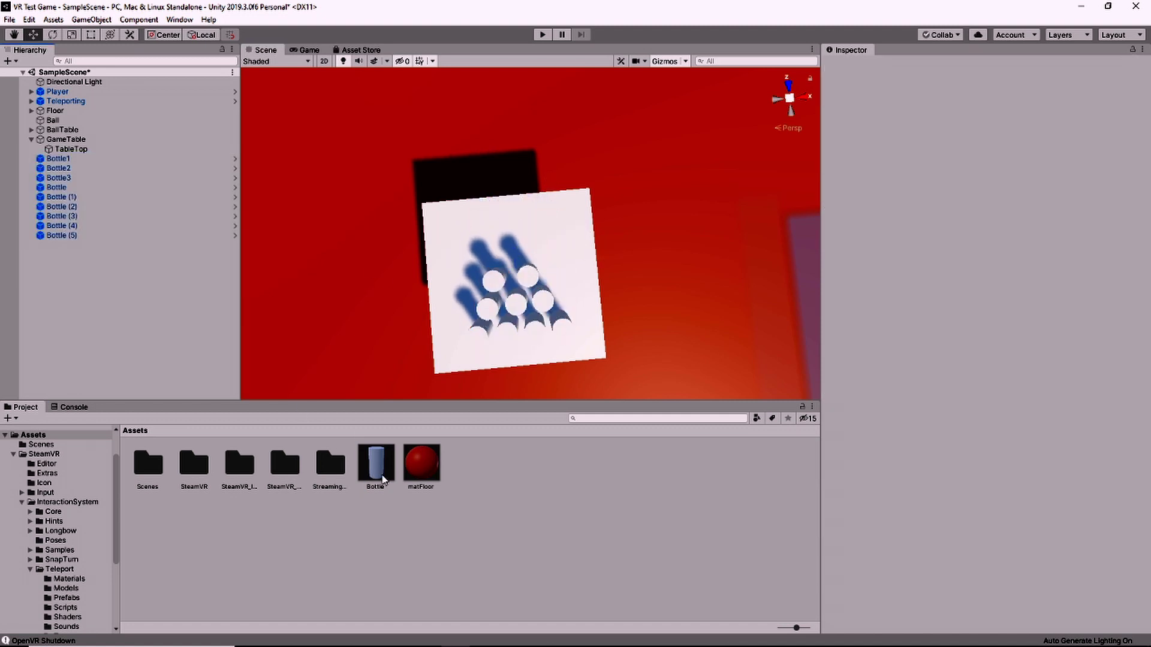
Add a tenth Bottle prefab instance as the tip of the triangle, at about X -4.293, Z -9.977
left_click_drag(376, 468, 150, 312)
left_click_drag(605, 250, 556, 255)
left_click_drag(503, 213, 503, 208)
right_click_drag(695, 306, 689, 344)
Run the scene to view the bottle arrangement, stop it and select all ten bottles
left_click(542, 34)
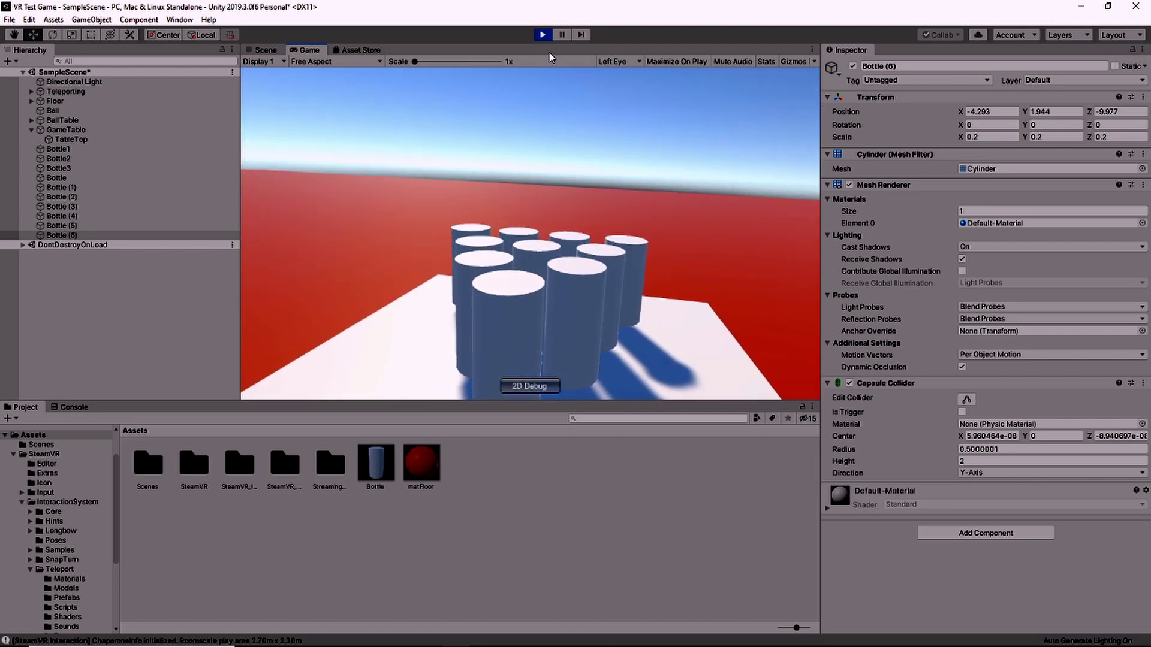
left_click(543, 34)
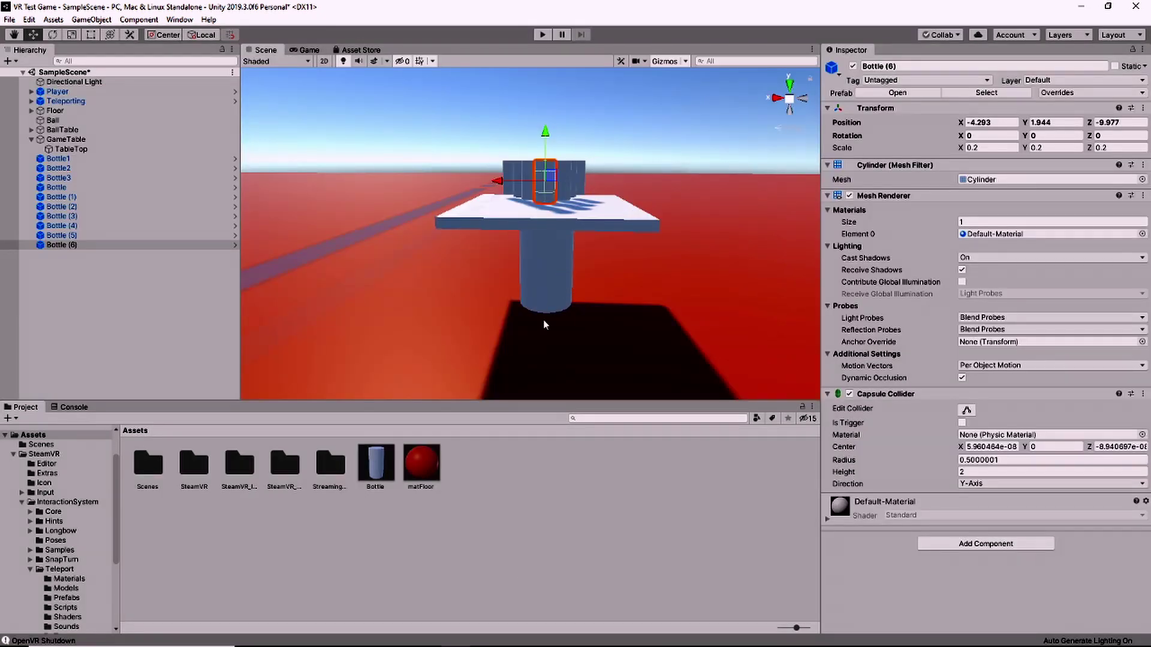
left_click(58, 159, "shift")
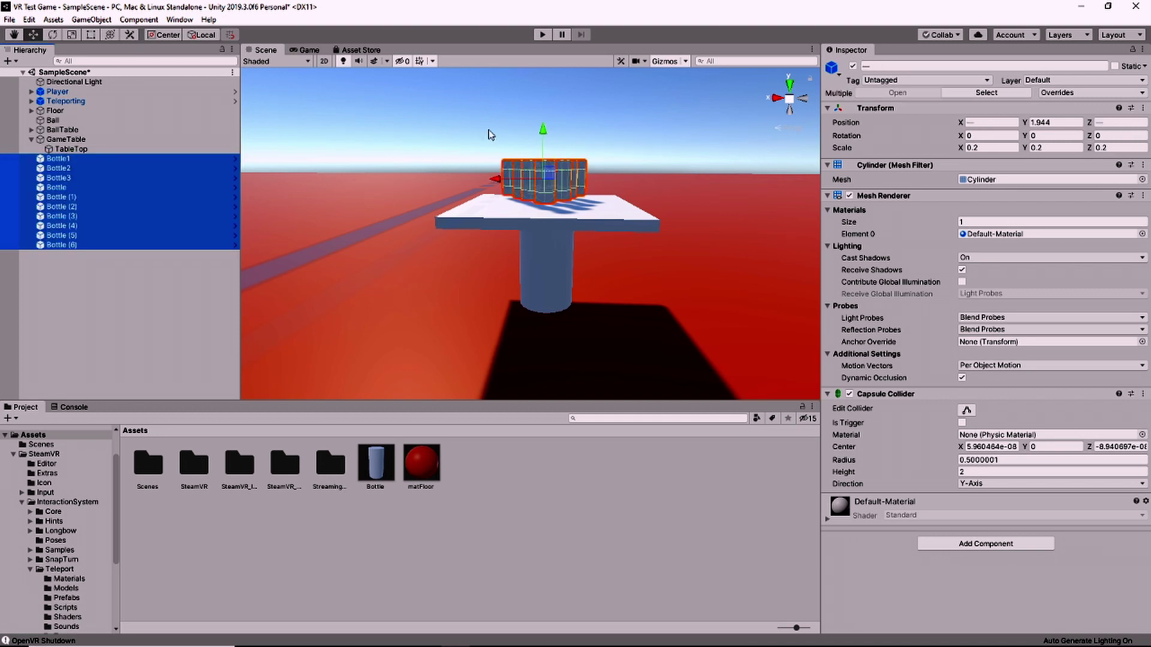
left_click(543, 133)
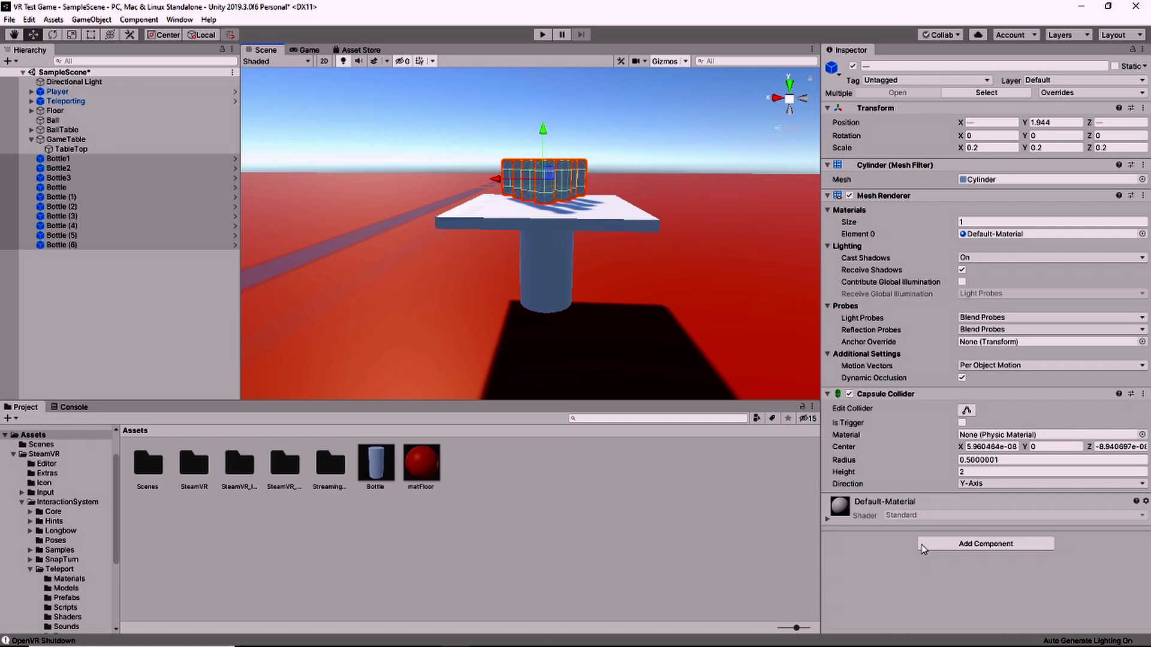
Select the Bottle prefab asset and collapse its Capsule Collider, Mesh Renderer, Mesh Filter and Transform sections
left_click(377, 473)
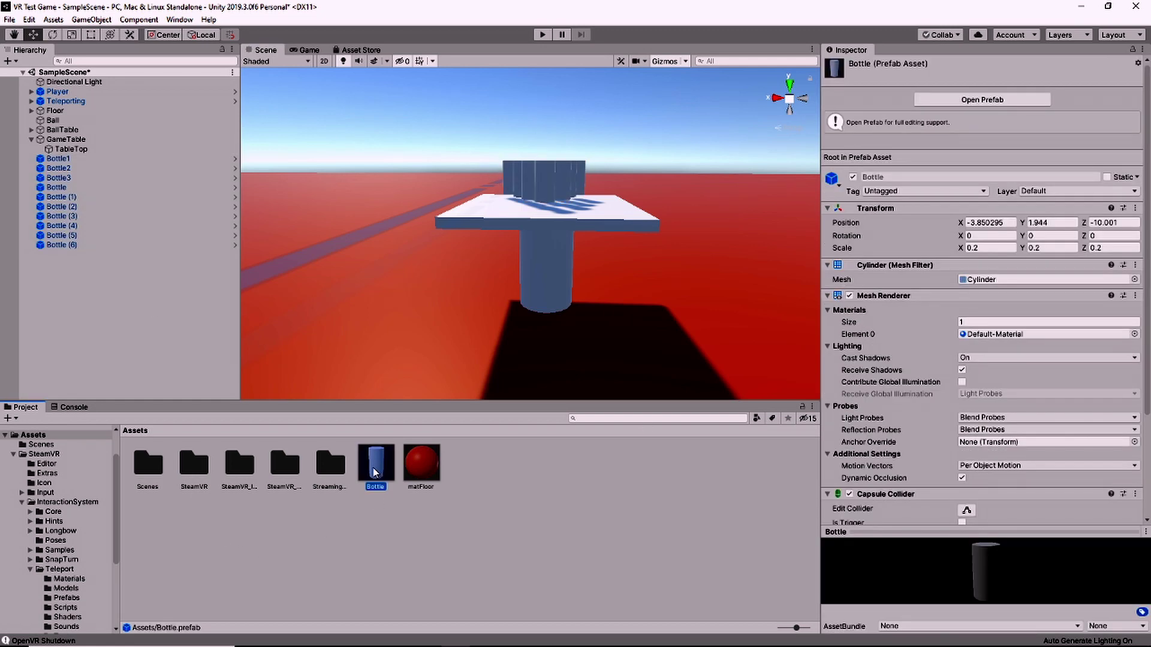
scroll(971, 352, "down", 3)
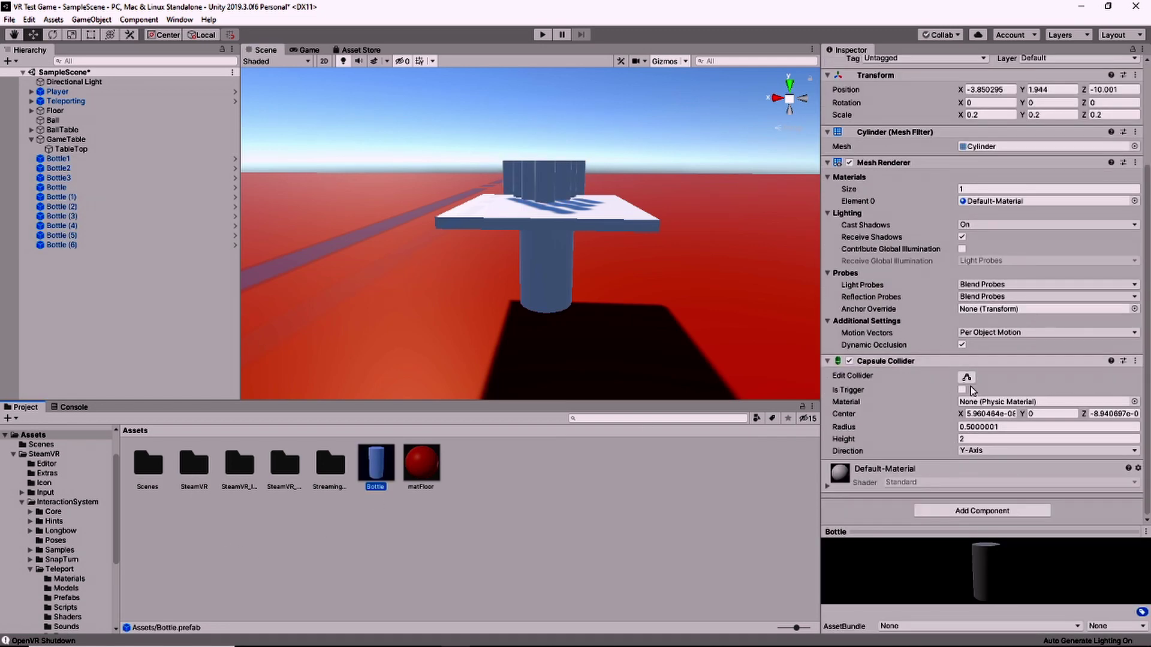
left_click(828, 362)
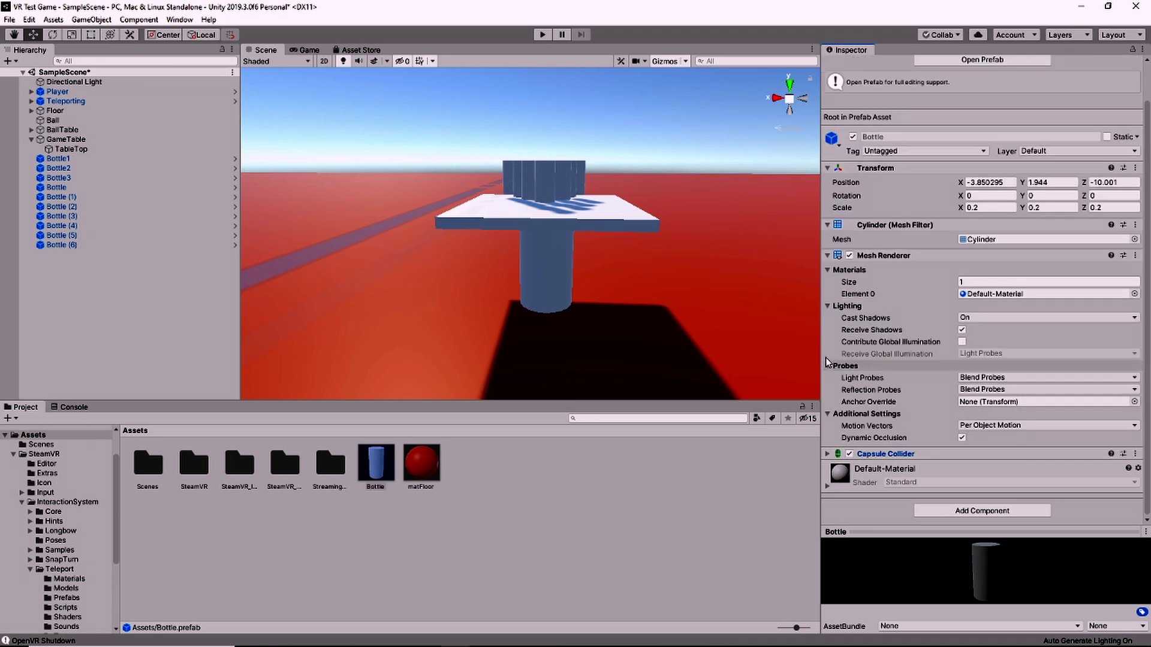
left_click(829, 256)
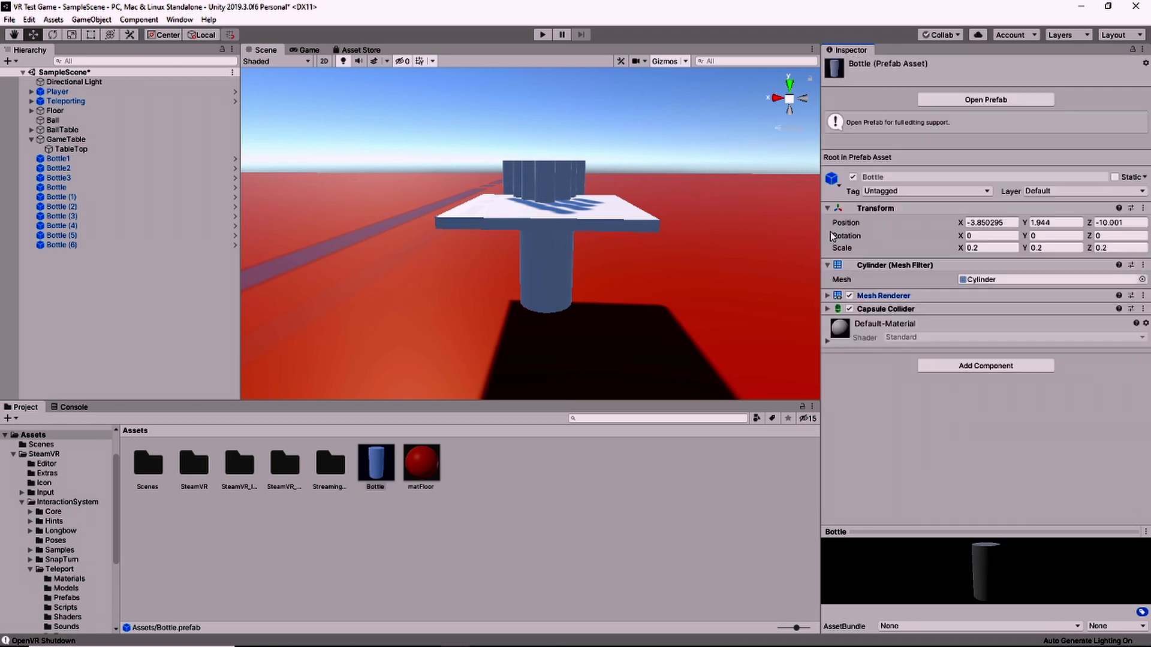
left_click(828, 265)
left_click(829, 209)
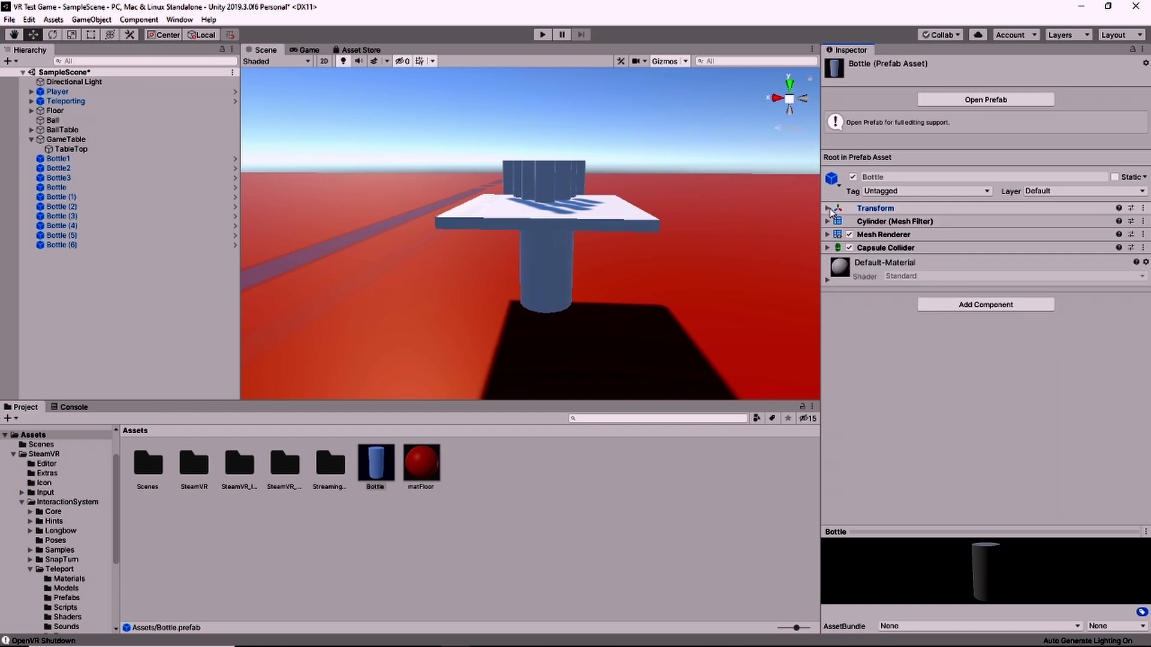
Add a Rigidbody component to the Bottle prefab, expand its settings and test-run the scene
left_click(967, 306)
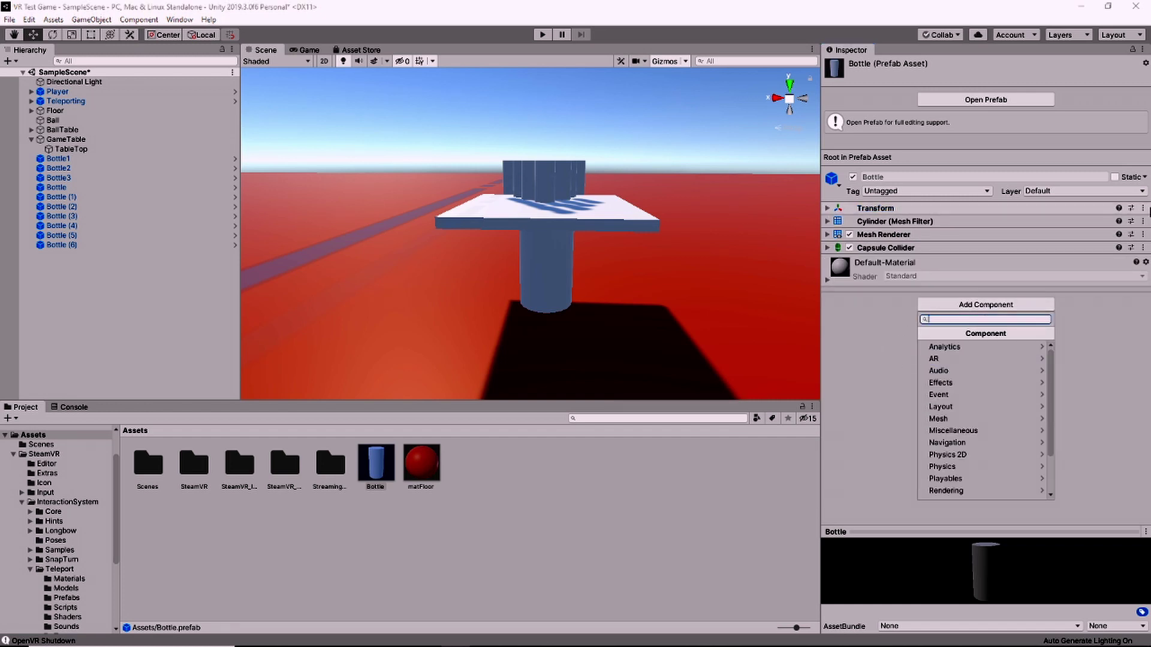
type("rig")
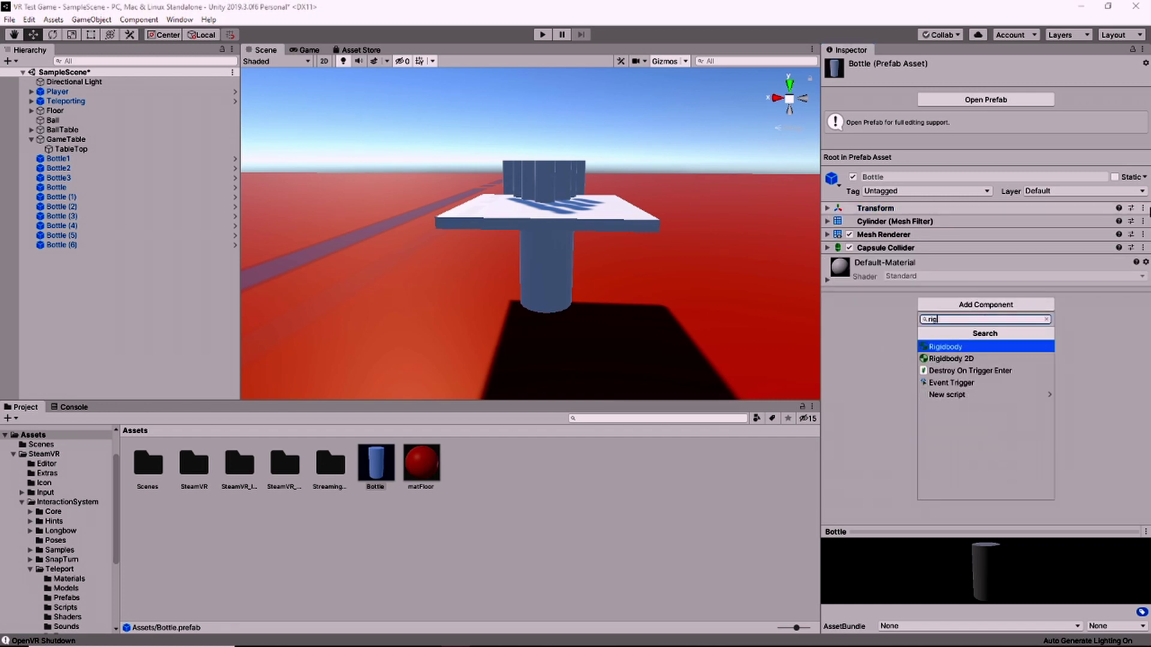
left_click(971, 347)
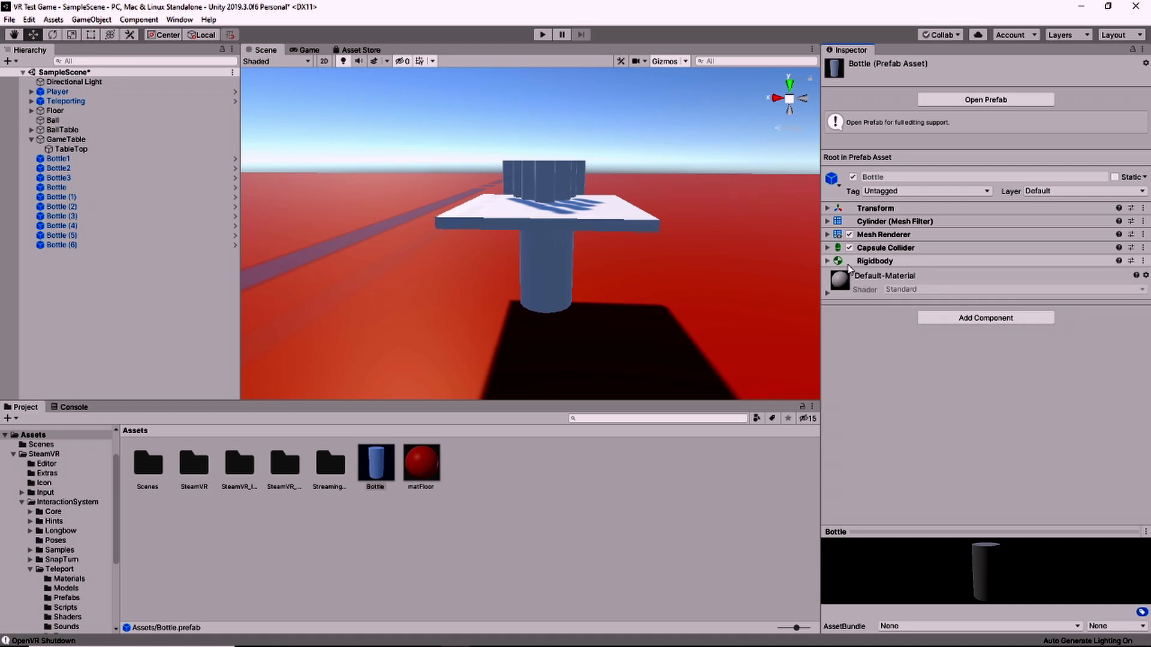
left_click(828, 263)
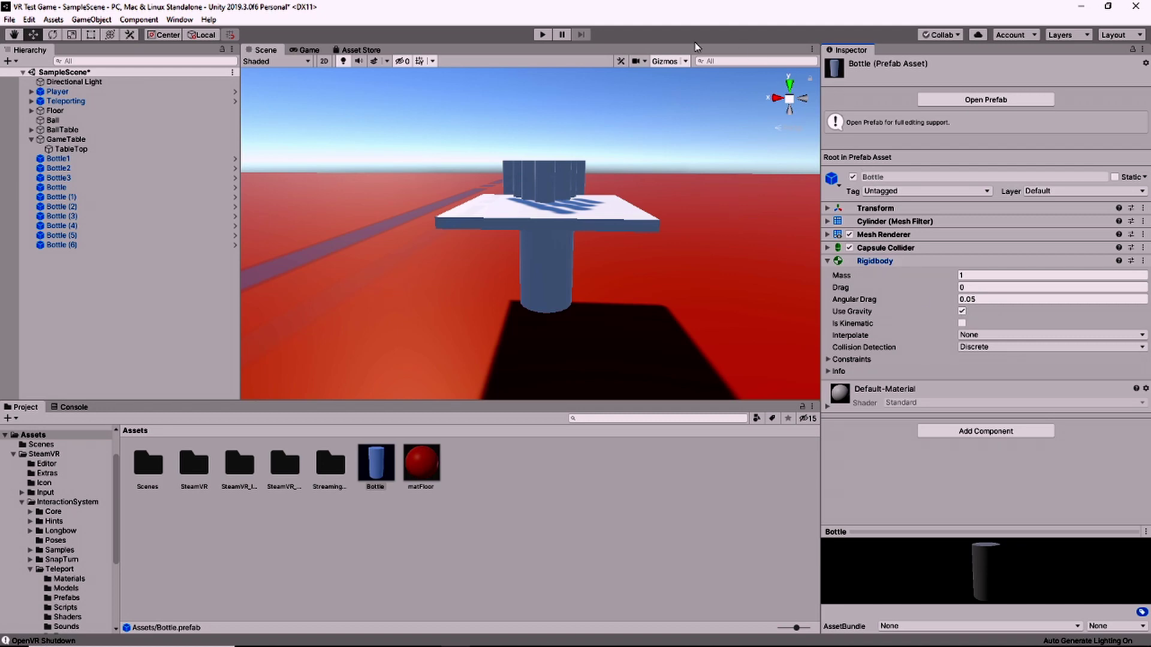
left_click(544, 35)
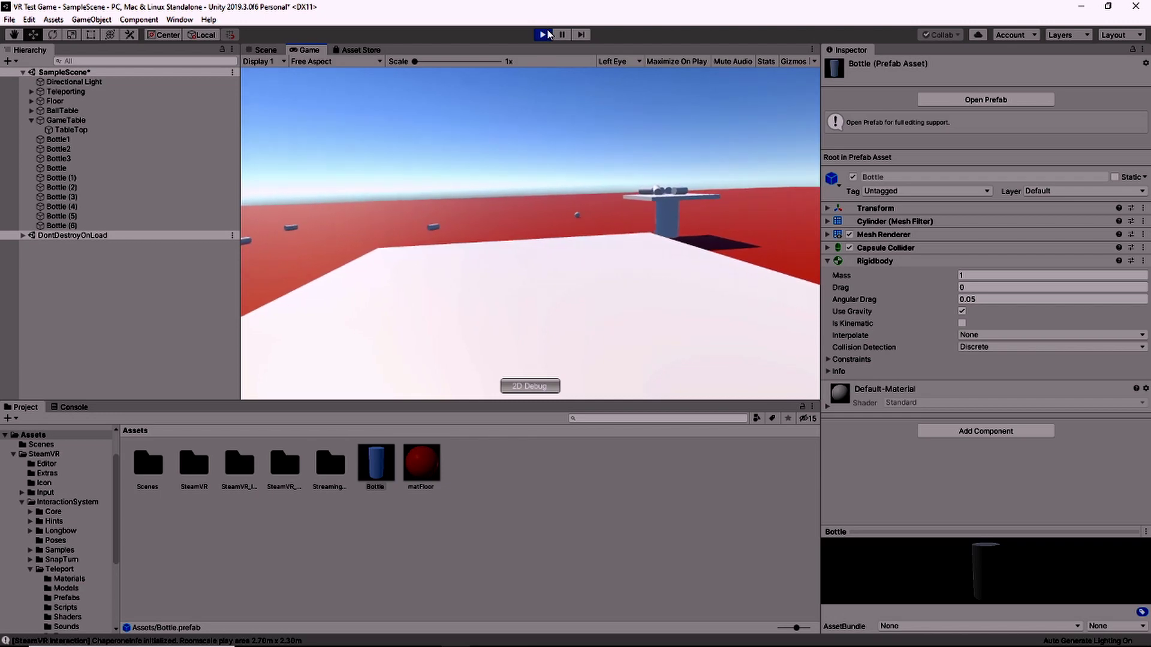
left_click(545, 34)
Create a material named matBottle in the Assets folder and set its albedo to blue 4A6ECF
right_click(514, 462)
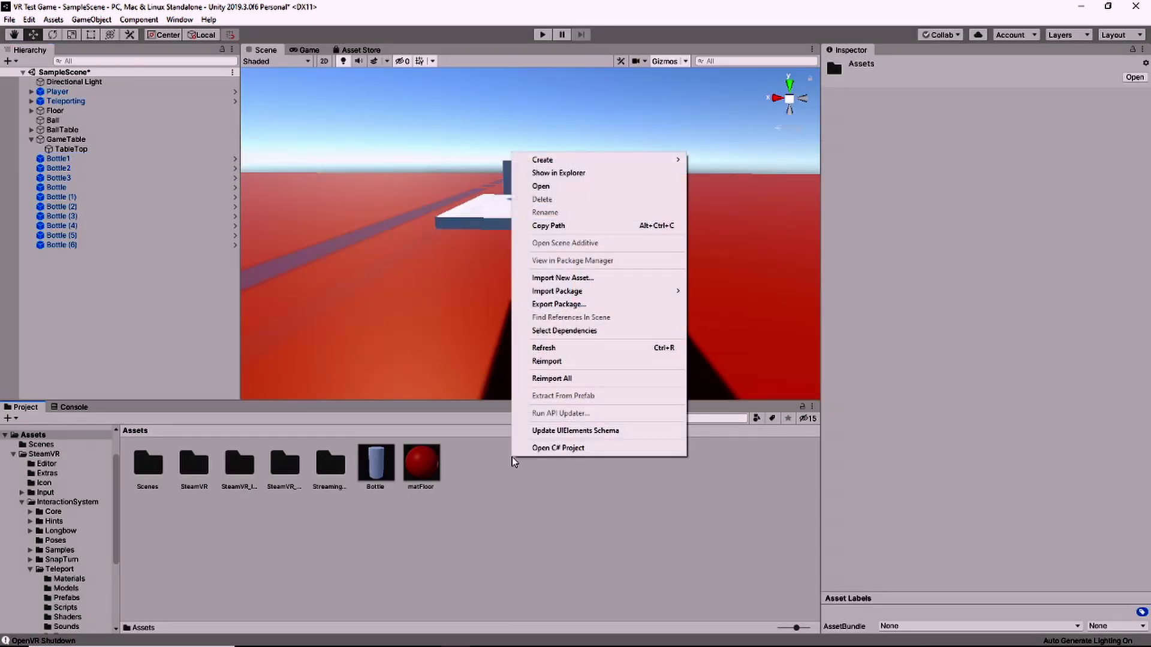
mouse_move(599, 159)
left_click(744, 333)
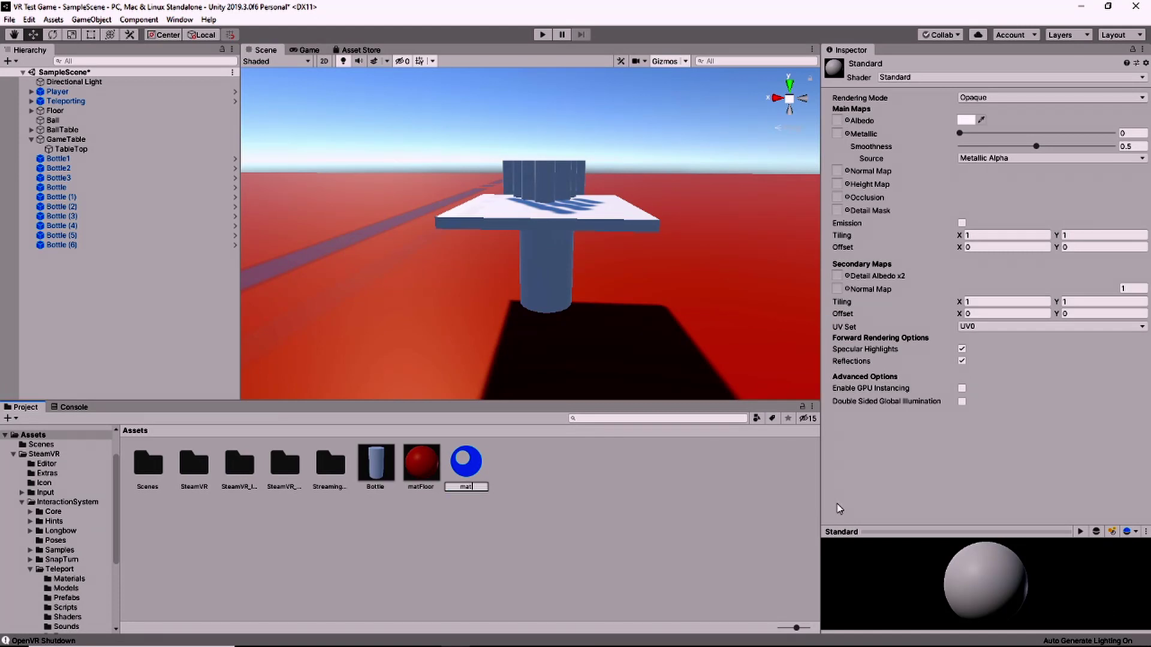
key("Return")
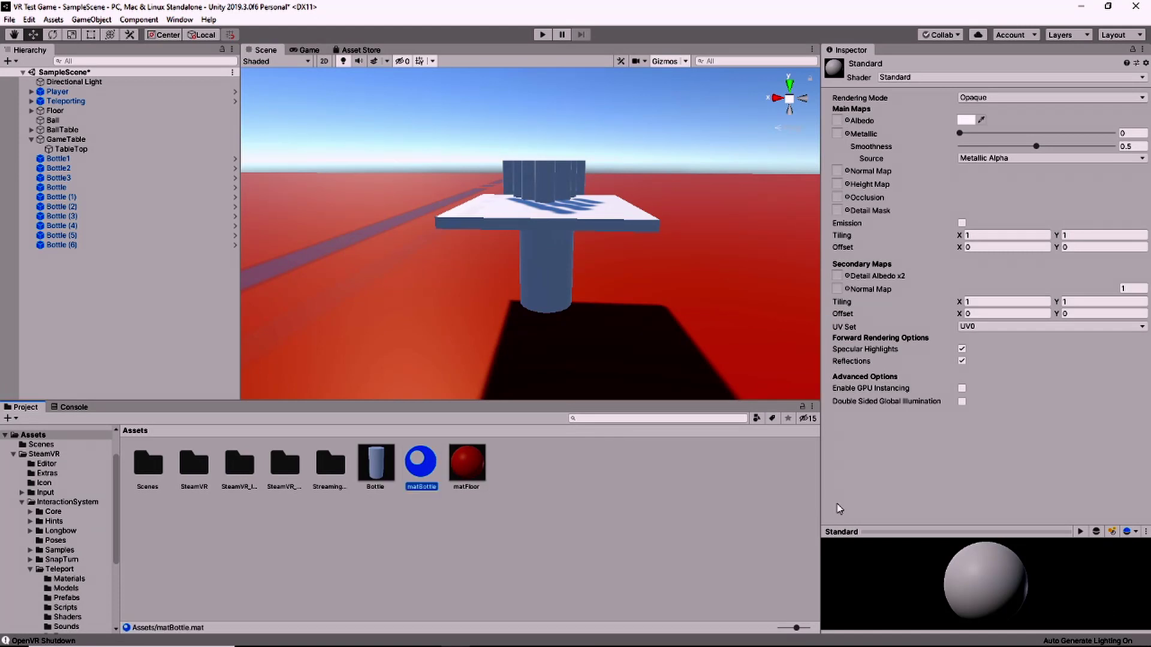
left_click(965, 120)
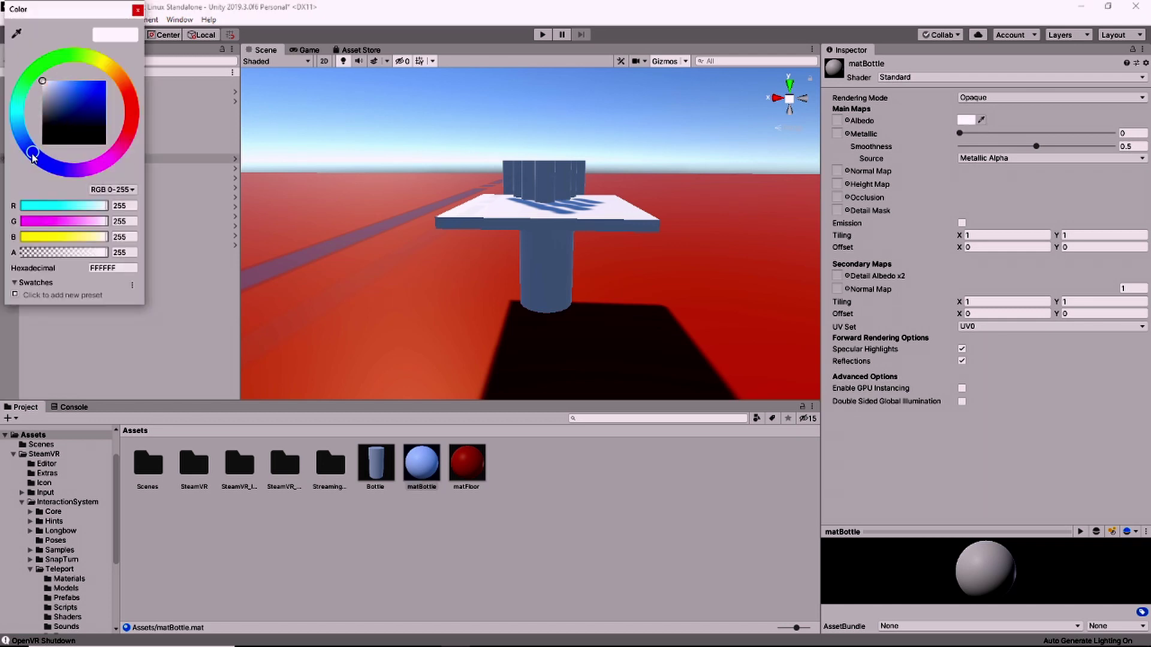
left_click_drag(72, 118, 84, 92)
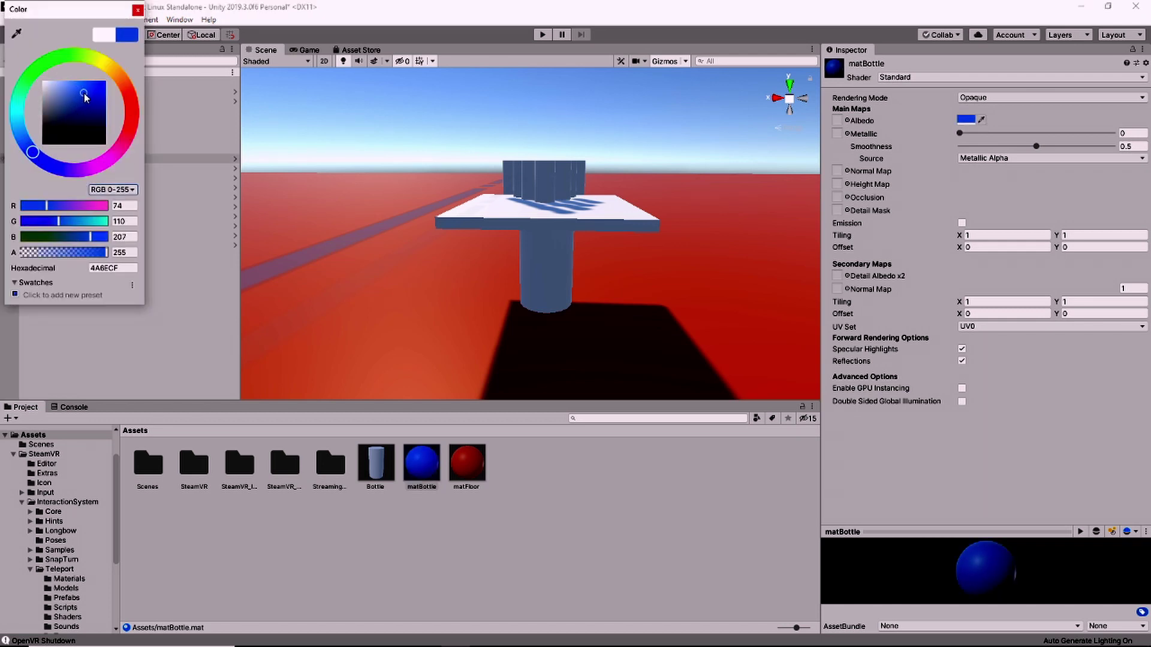
left_click(133, 12)
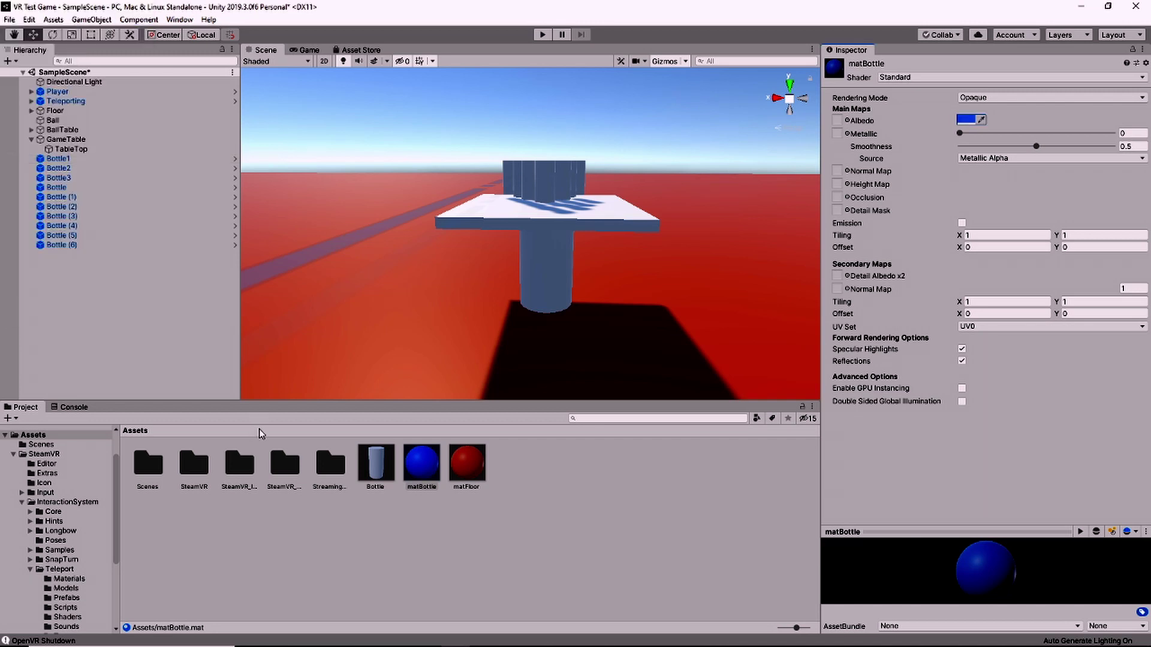
Apply the matBottle material to the Bottle prefab and test-run the scene
left_click(434, 475)
left_click_drag(433, 475, 377, 468)
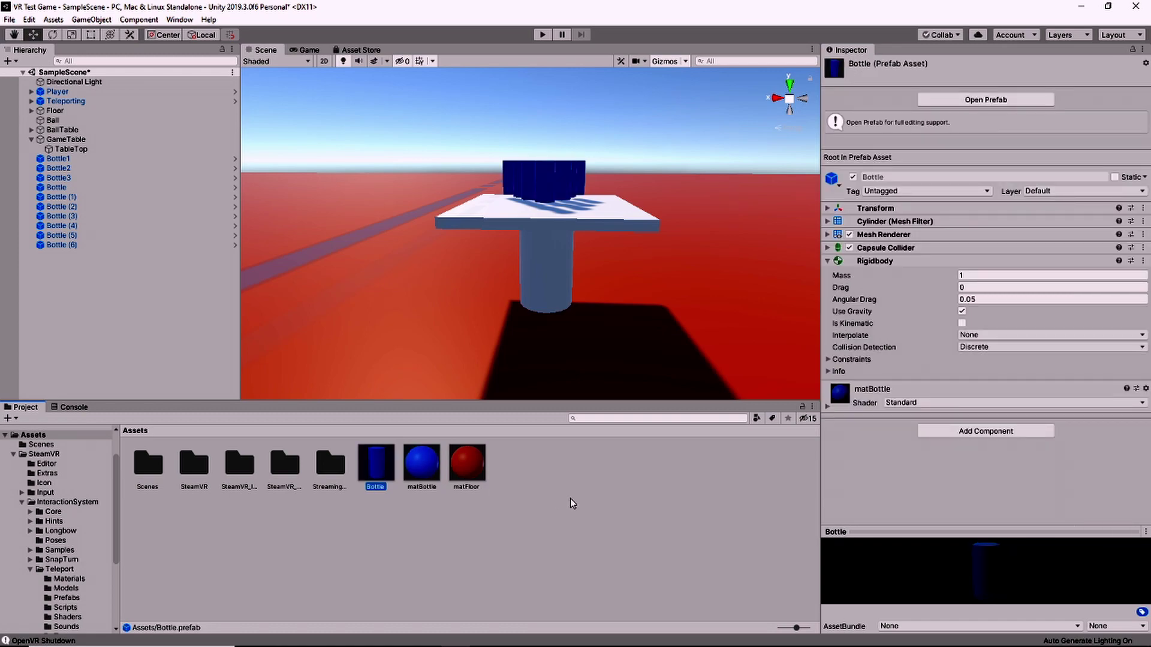
left_click(542, 34)
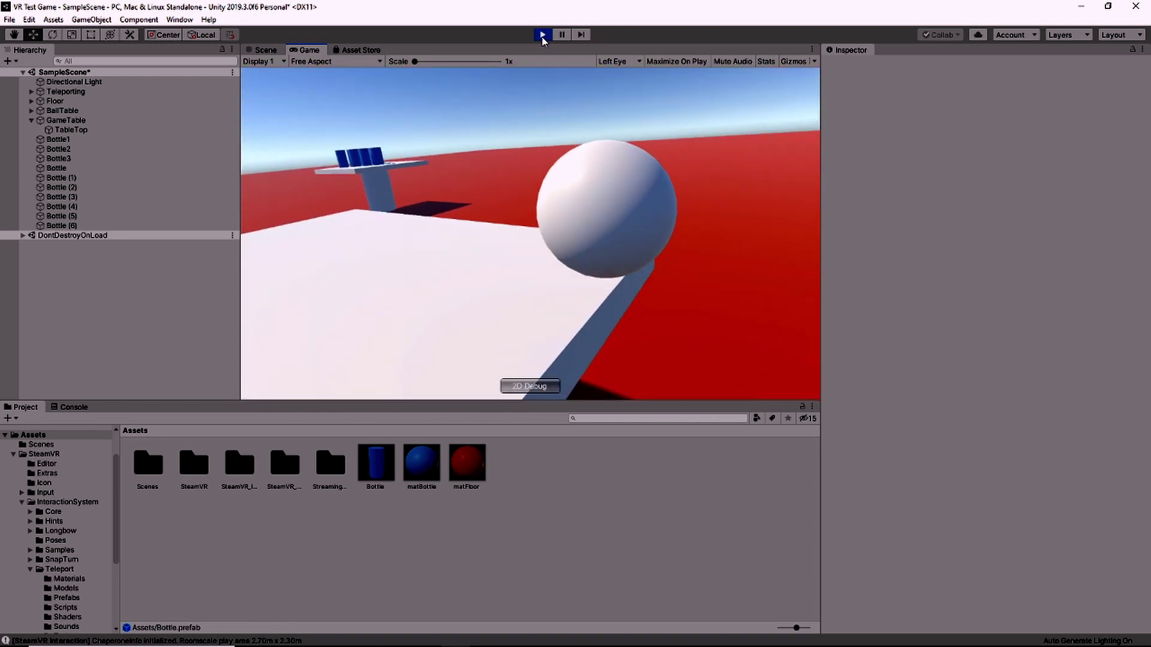
left_click(543, 34)
Select the GameTable together with all ten bottles and move them closer to the ball table
left_click(108, 140)
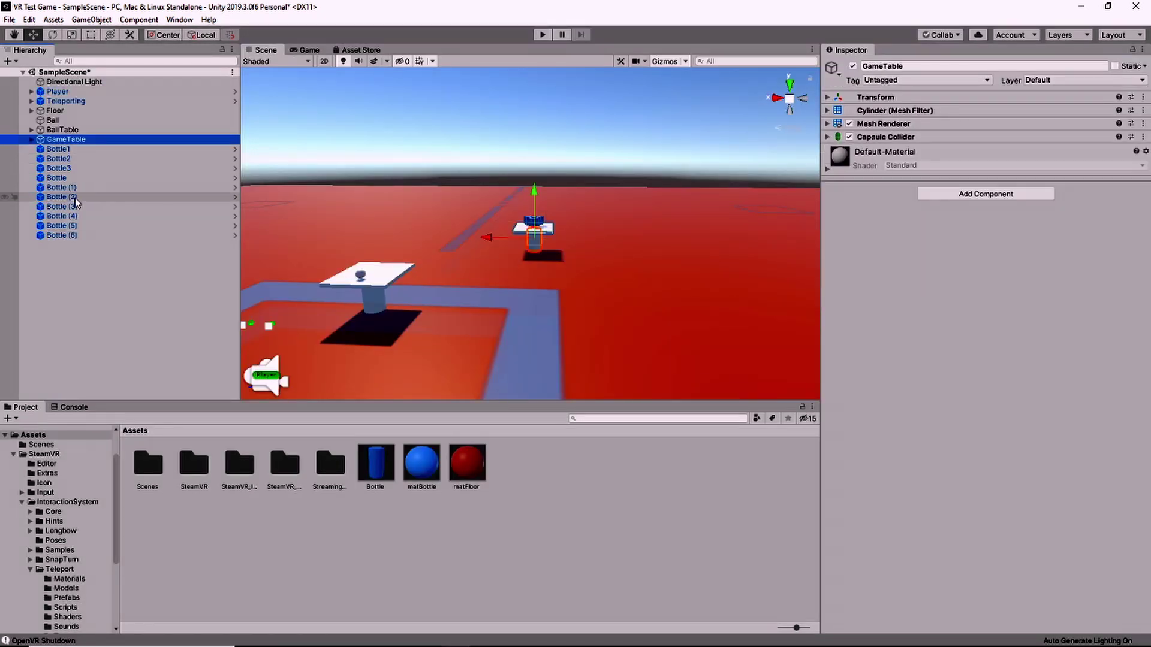
left_click(77, 235, "shift")
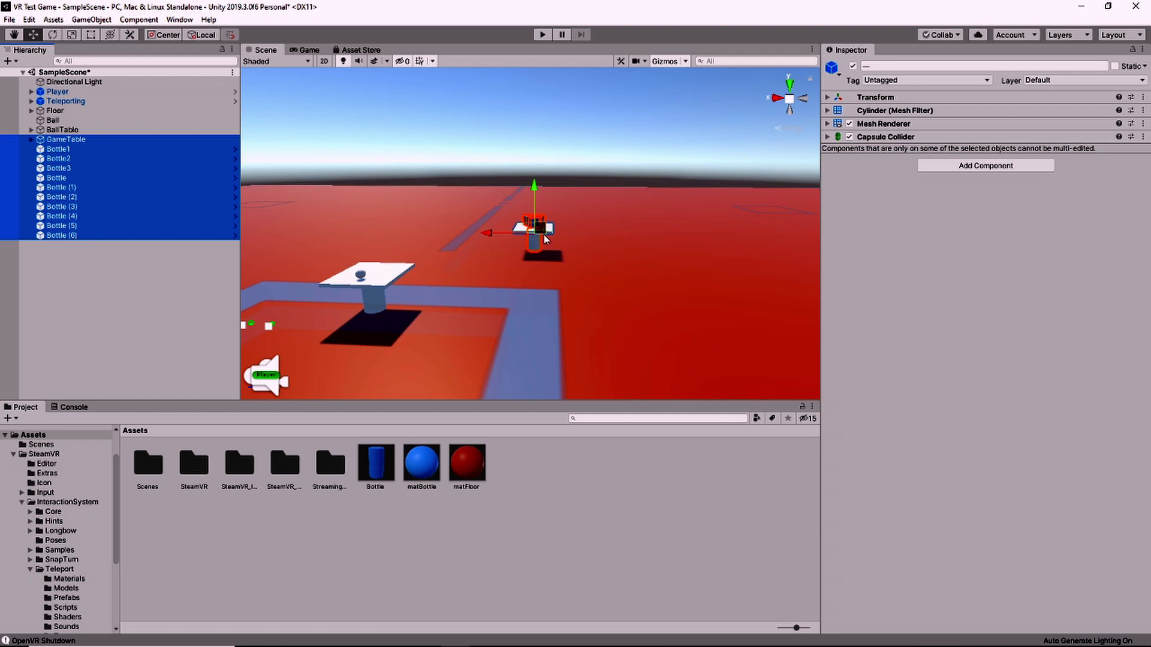
left_click_drag(531, 249, 525, 280)
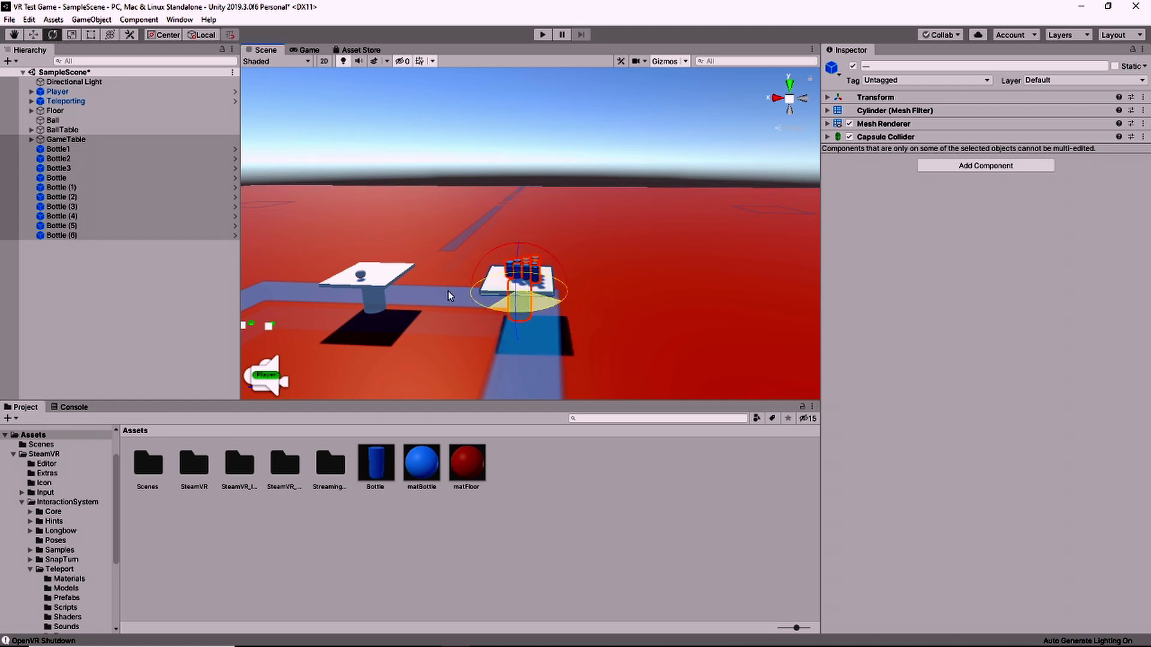
Set the Y rotation of the game table and bottles to 90 and start running the scene
left_click(833, 97)
left_click(1055, 124)
type("90")
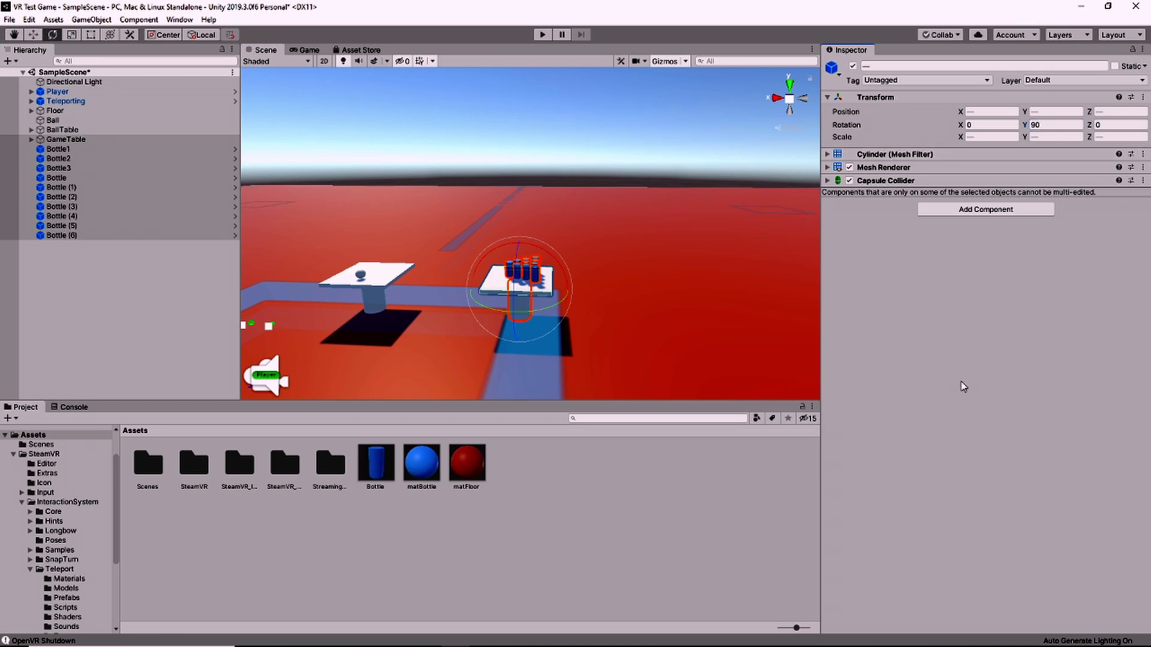
left_click_drag(341, 212, 388, 221)
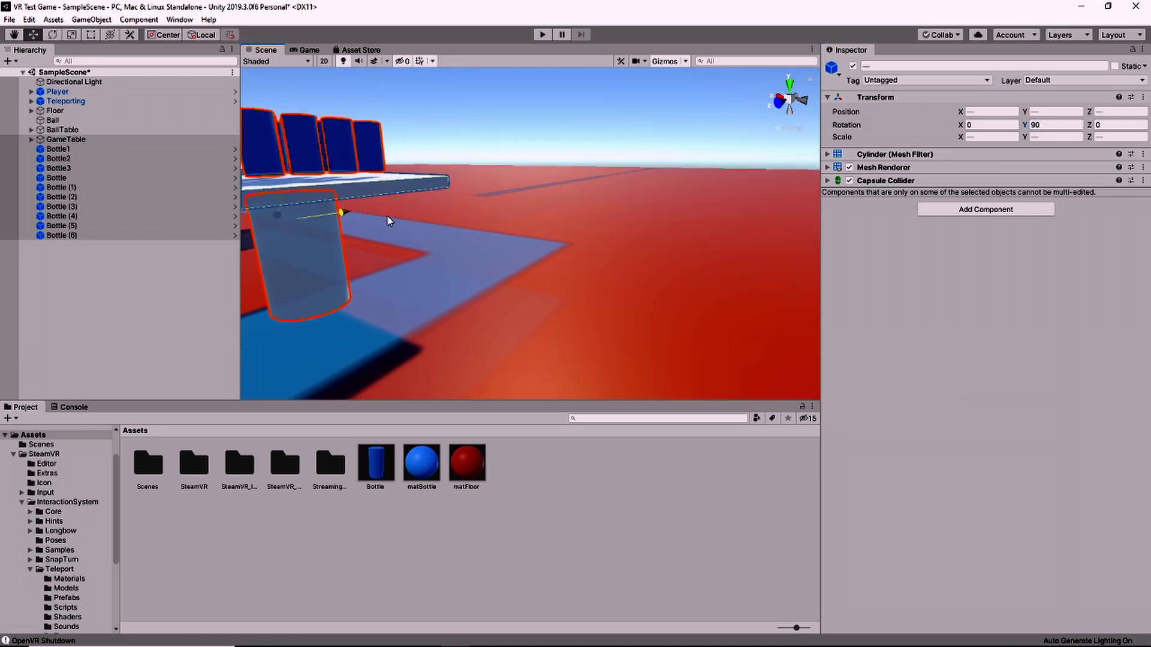
left_click(544, 36)
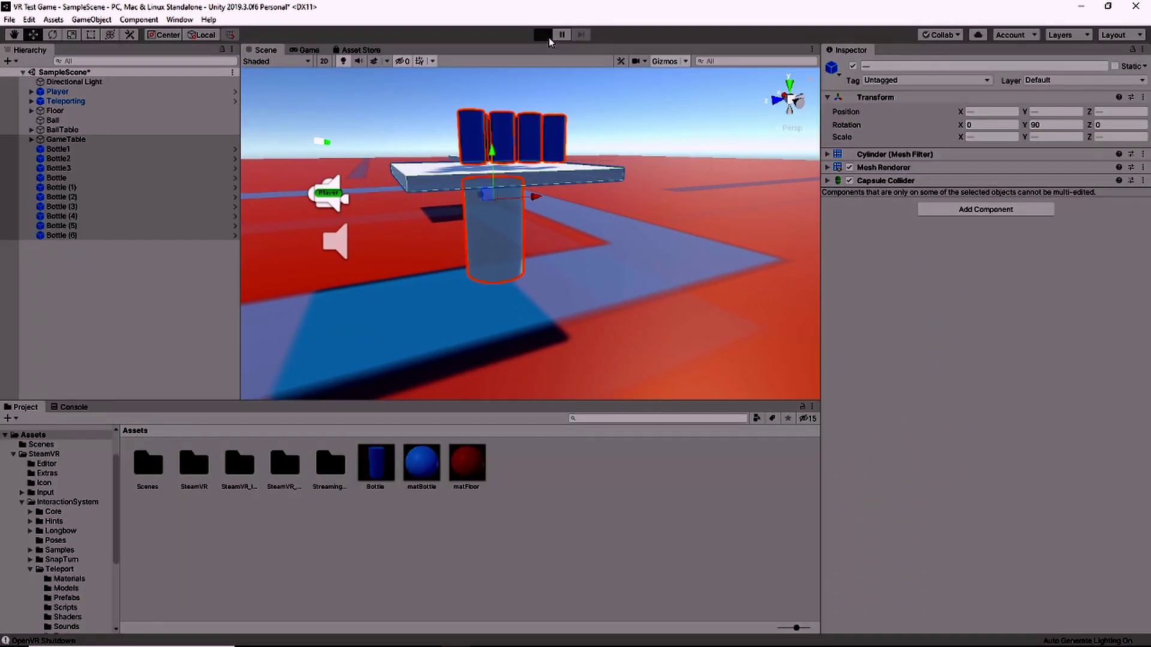